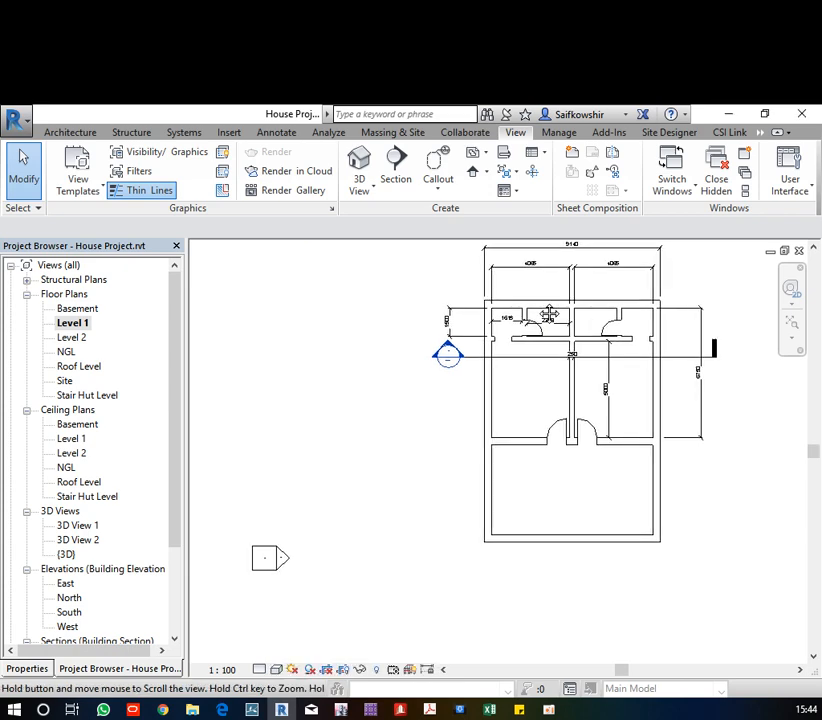
Delete the entire house plan on Level 1, including its walls, doors, dimensions and section marker
{"action": "scroll", "coordinate": [528, 343], "scroll_direction": "down", "scroll_amount": 3}
{"action": "left_click_drag", "start_coordinate": [359, 280], "coordinate": [680, 602]}
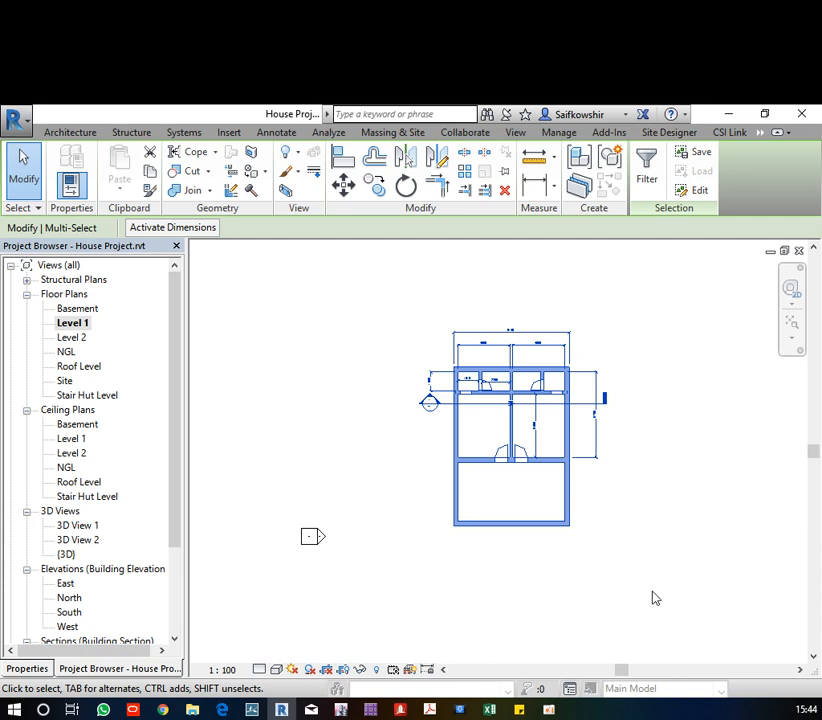
{"action": "key", "text": "Delete"}
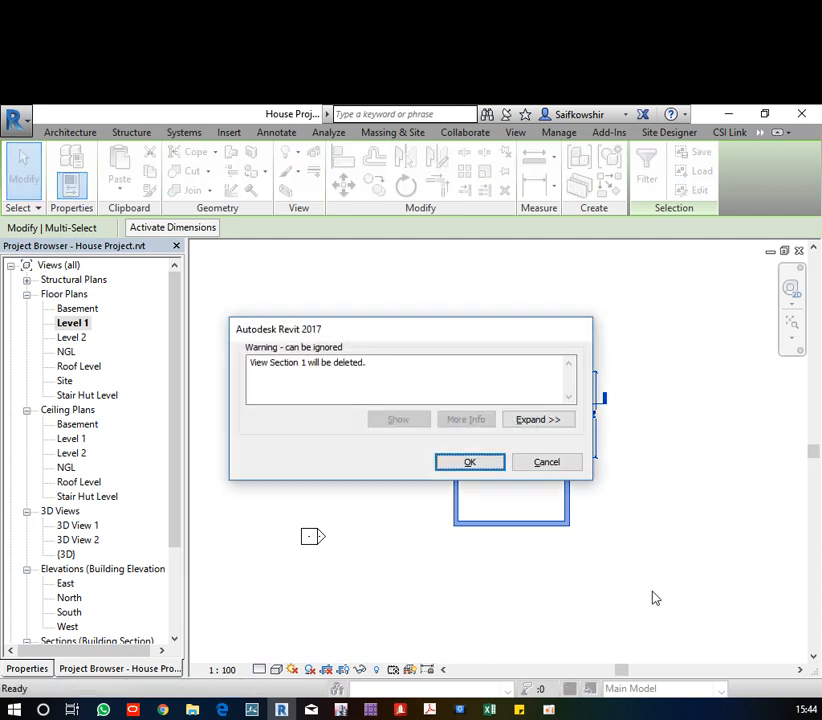
{"action": "left_click", "coordinate": [471, 462]}
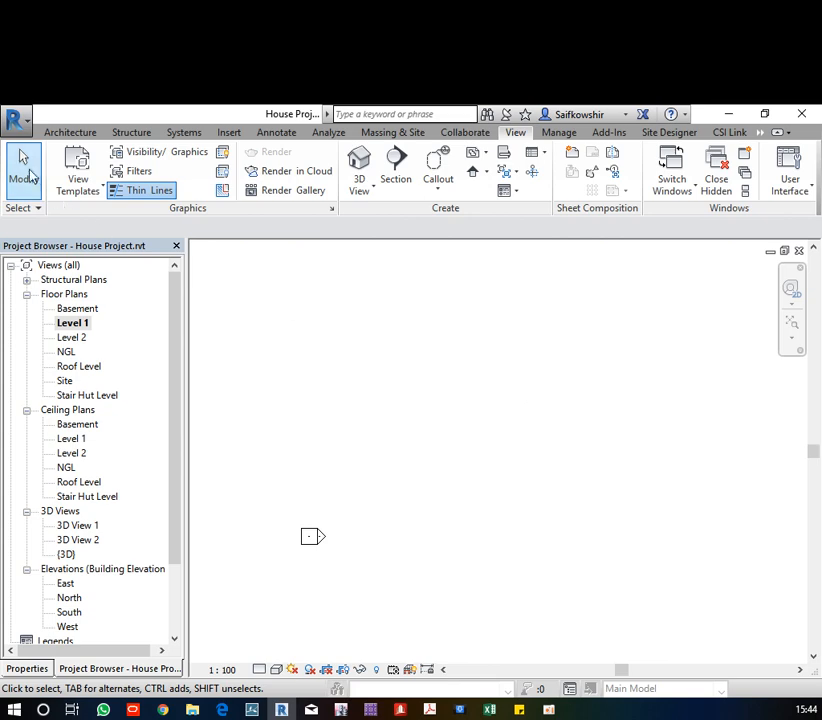
Start the Wall tool and duplicate the 350mm Thick Wall type as "150mm Thick Interior Wall"
{"action": "left_click", "coordinate": [30, 668]}
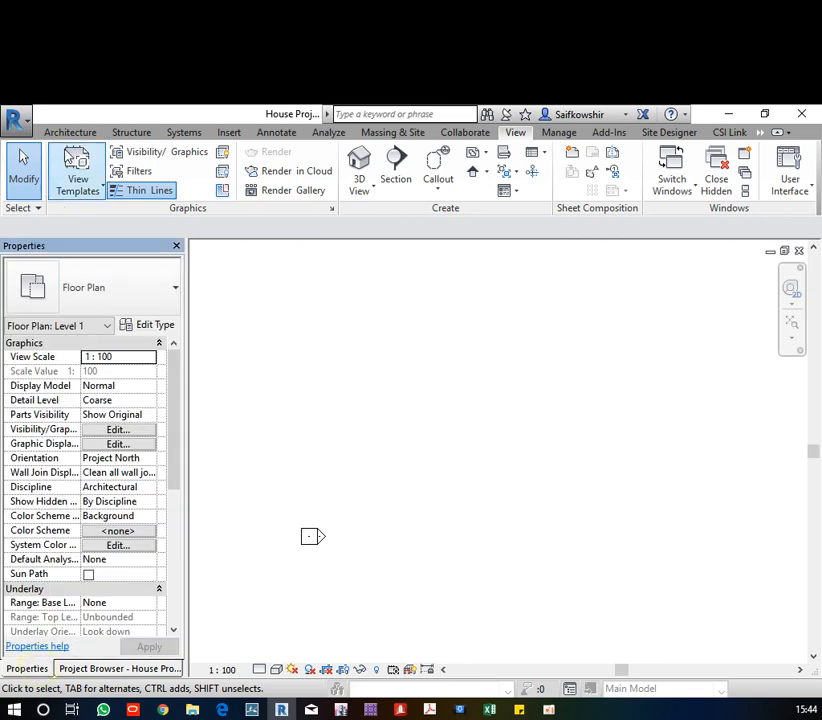
{"action": "left_click", "coordinate": [66, 134]}
{"action": "left_click", "coordinate": [66, 172]}
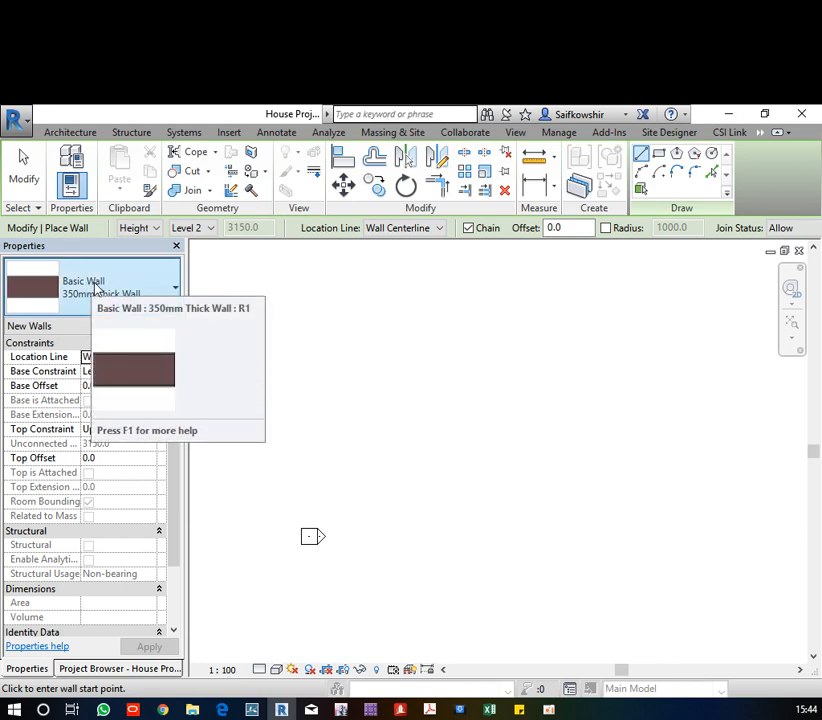
{"action": "left_click", "coordinate": [104, 294]}
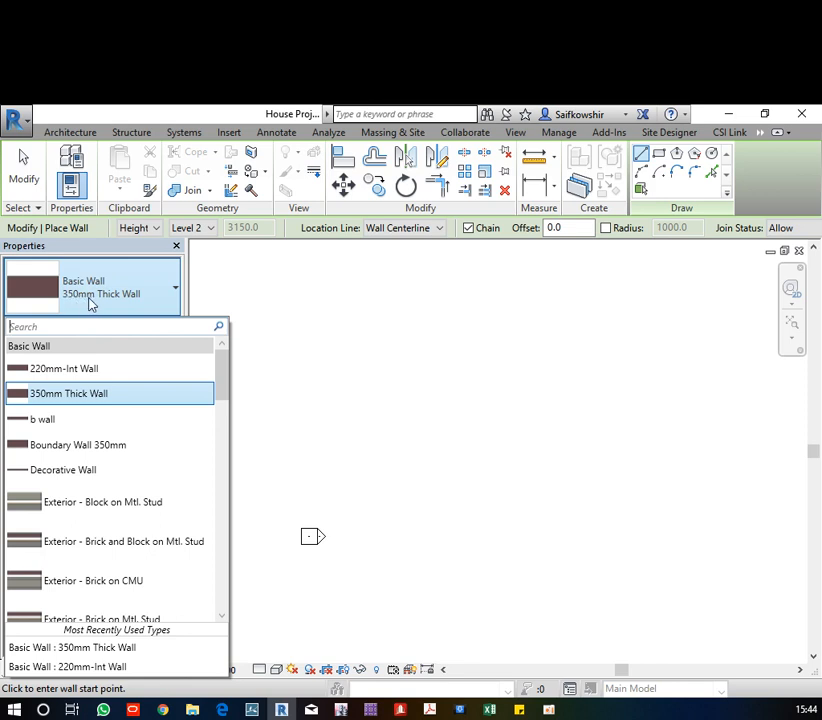
{"action": "left_click", "coordinate": [120, 295]}
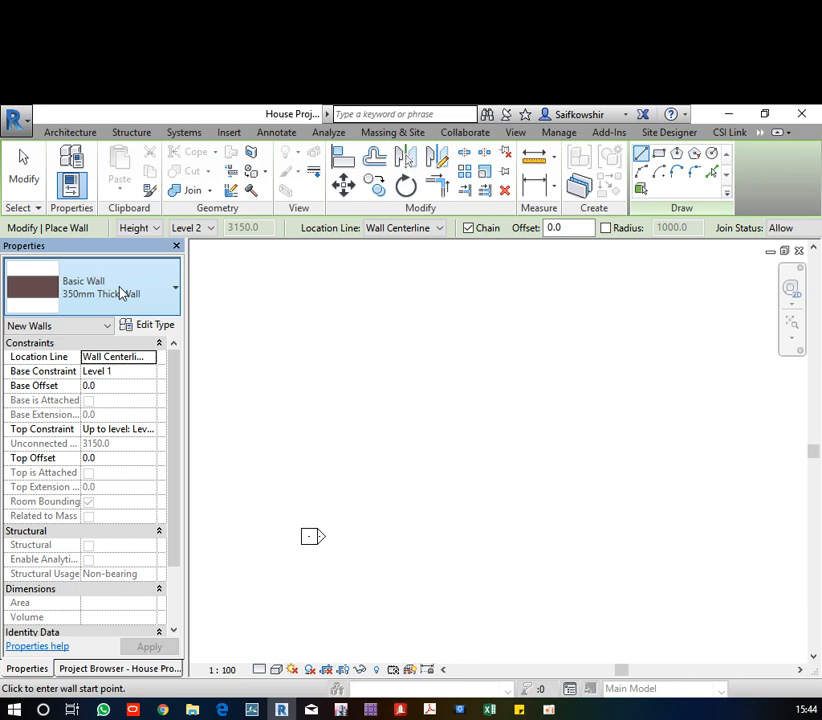
{"action": "left_click", "coordinate": [150, 326]}
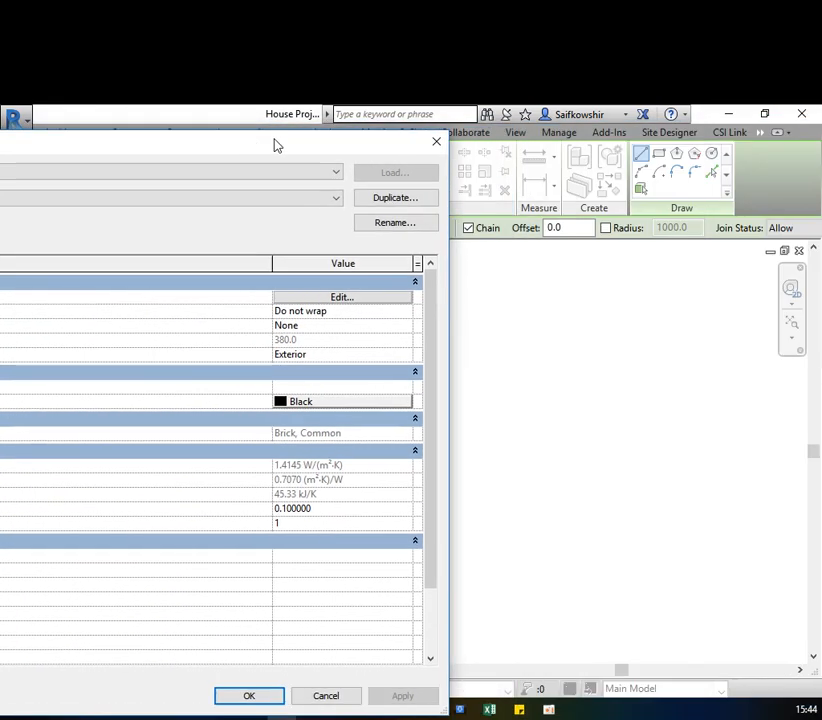
{"action": "left_click_drag", "start_coordinate": [275, 143], "coordinate": [557, 141]}
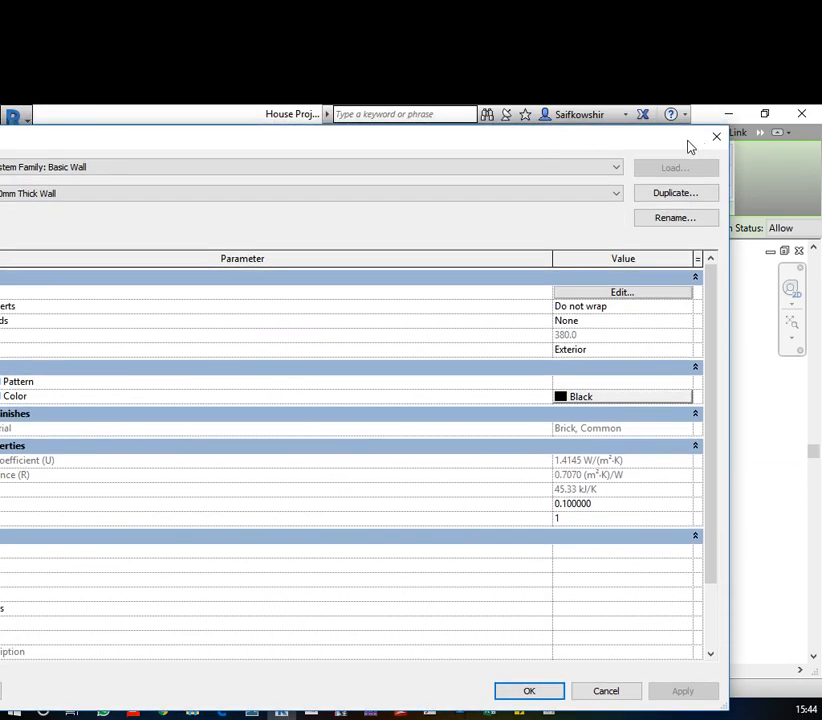
{"action": "left_click", "coordinate": [676, 196]}
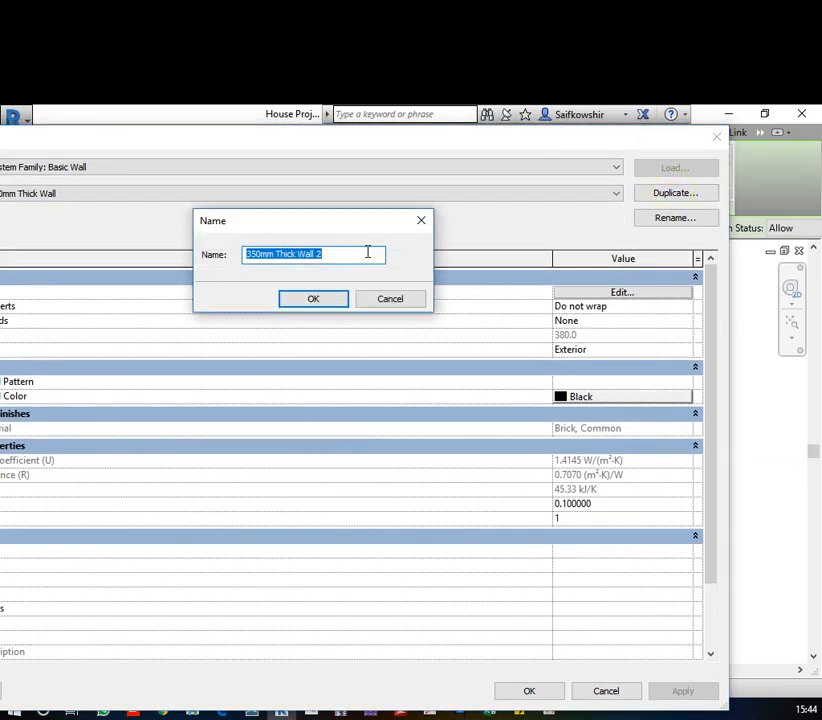
{"action": "type", "text": "1"}
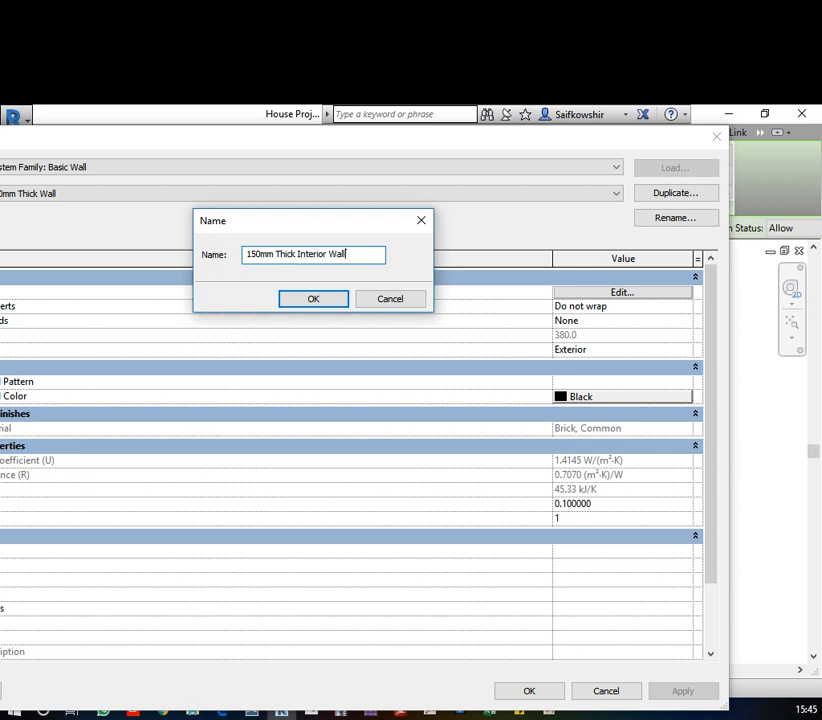
{"action": "left_click", "coordinate": [318, 298]}
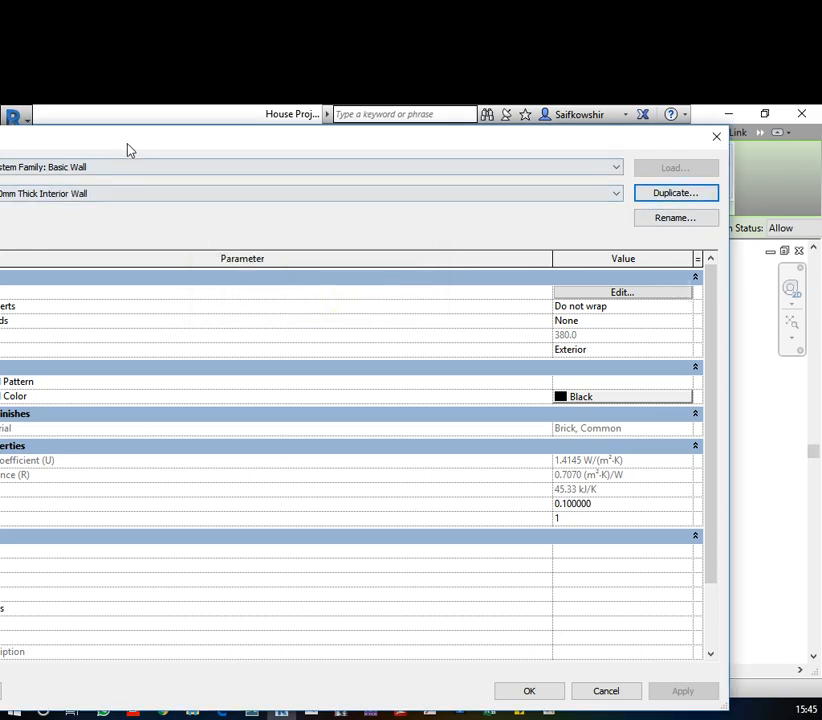
Set the Brick, Common layer's thickness to 120 mm in the new wall type's structure and accept the type properties
{"action": "left_click_drag", "start_coordinate": [128, 136], "coordinate": [220, 139]}
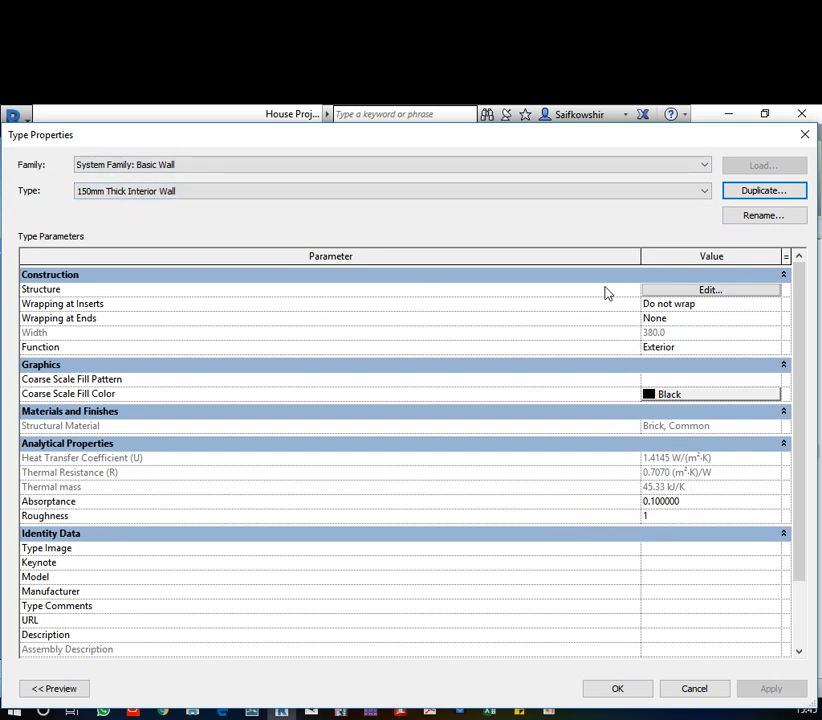
{"action": "left_click", "coordinate": [706, 290]}
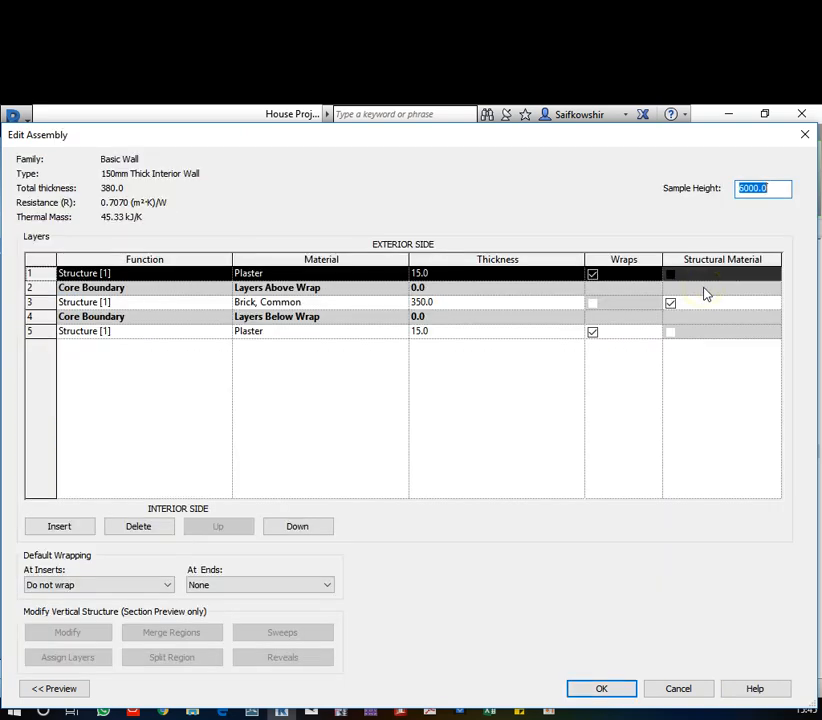
{"action": "left_click", "coordinate": [466, 302]}
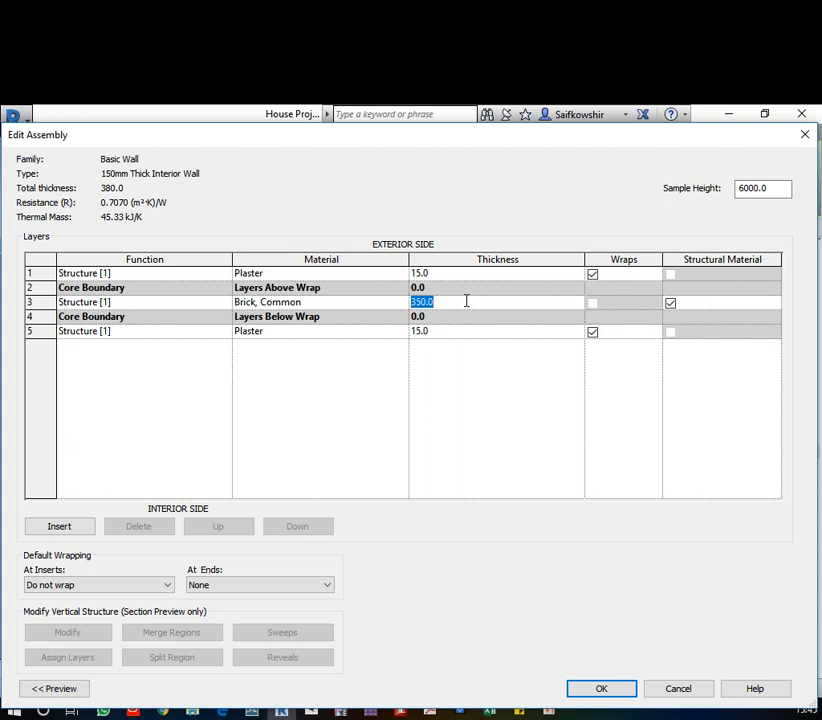
{"action": "type", "text": "150"}
{"action": "double_click", "coordinate": [437, 301]}
{"action": "left_click", "coordinate": [437, 332]}
{"action": "left_click", "coordinate": [428, 272]}
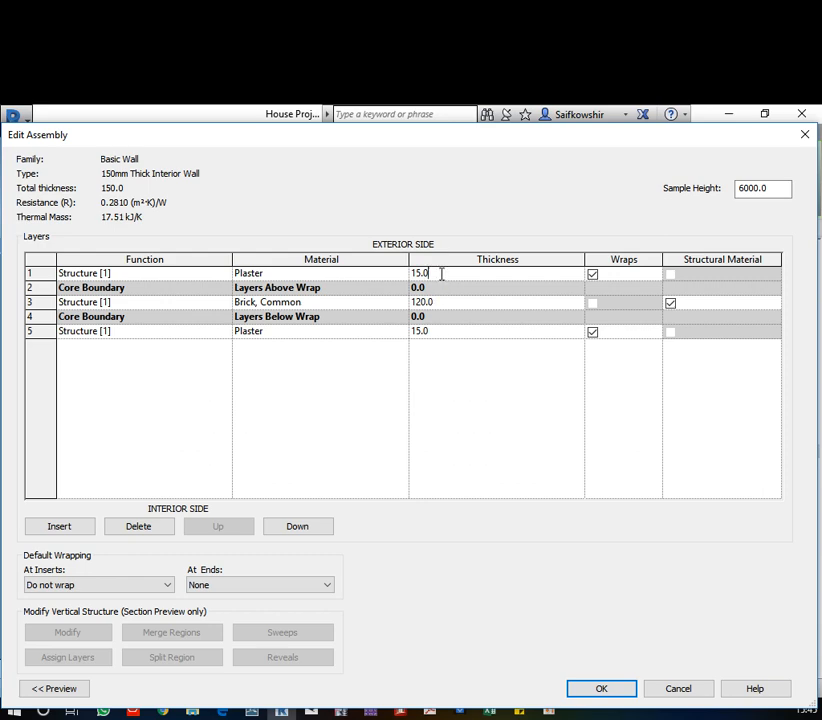
{"action": "left_click_drag", "start_coordinate": [404, 137], "coordinate": [378, 138]}
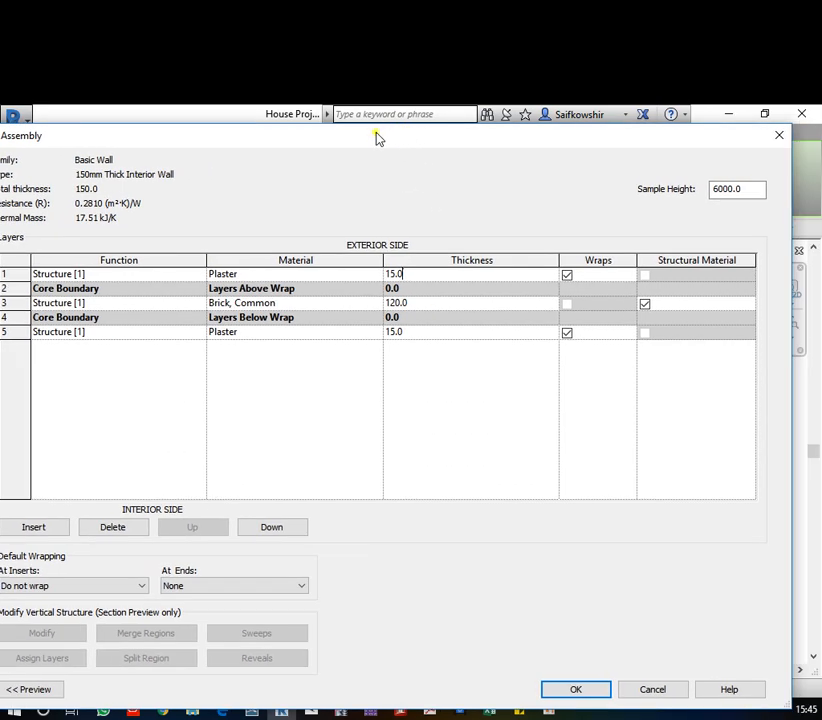
{"action": "left_click", "coordinate": [590, 690]}
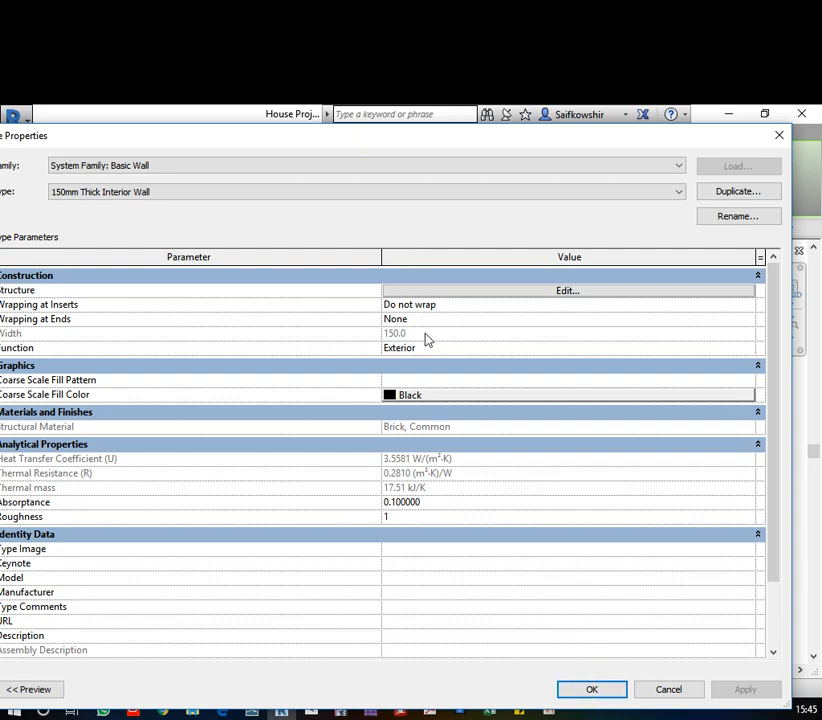
{"action": "left_click", "coordinate": [605, 691]}
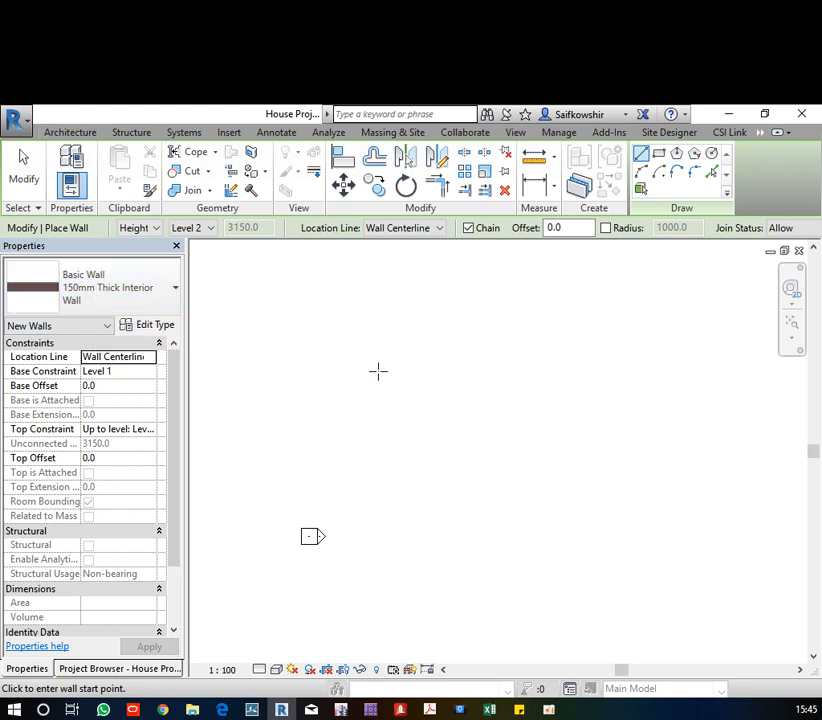
Restart the Wall tool with the 150mm Thick Interior Wall type, using Height with an unconnected top
{"action": "left_click", "coordinate": [23, 166]}
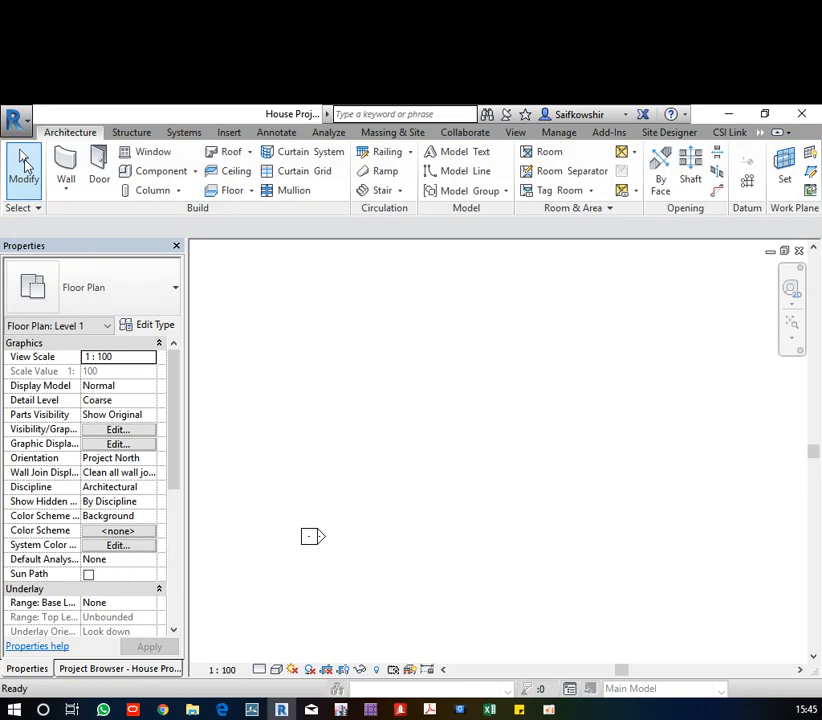
{"action": "left_click", "coordinate": [64, 162]}
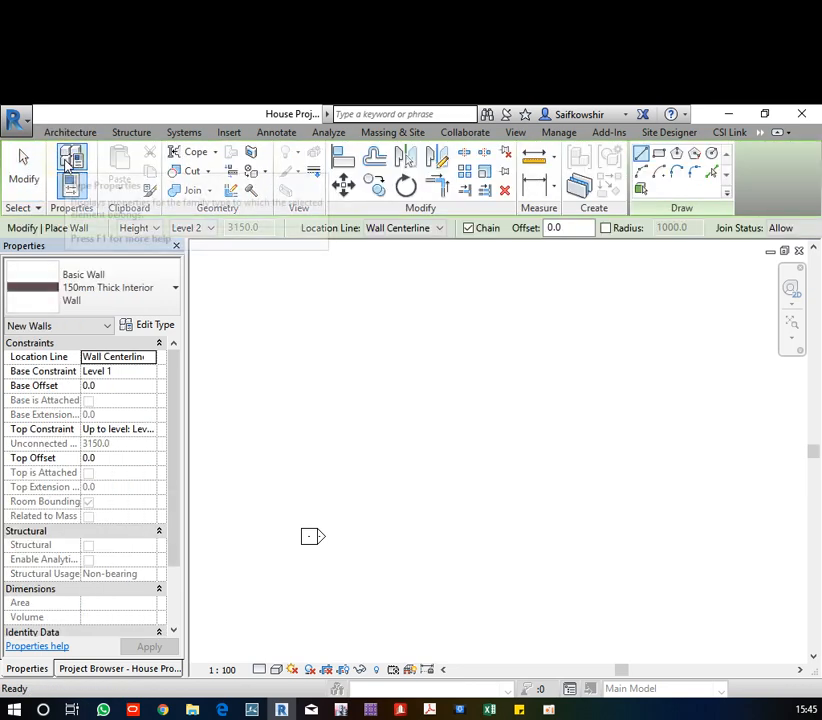
{"action": "left_click", "coordinate": [89, 289]}
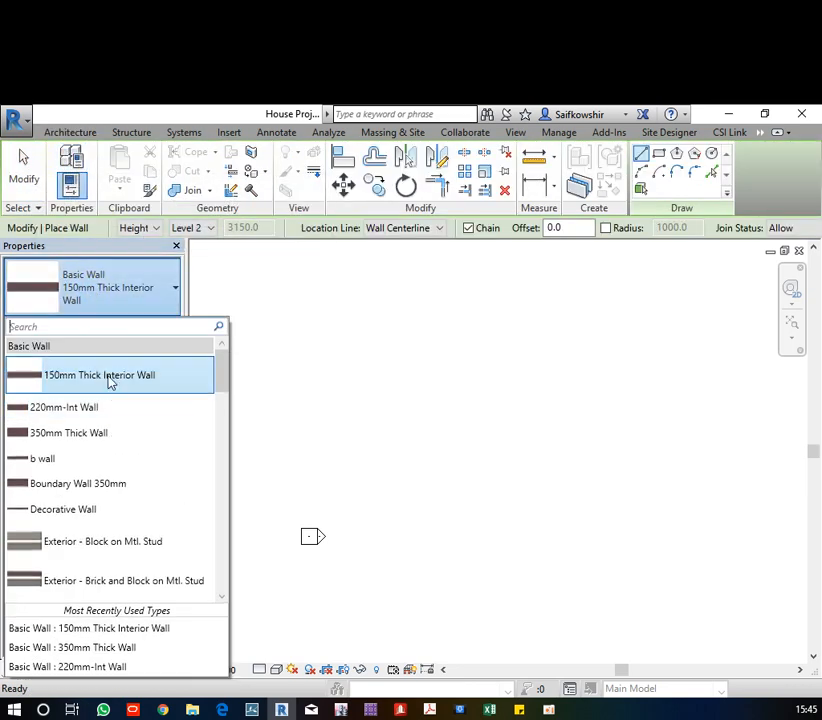
{"action": "left_click", "coordinate": [110, 377]}
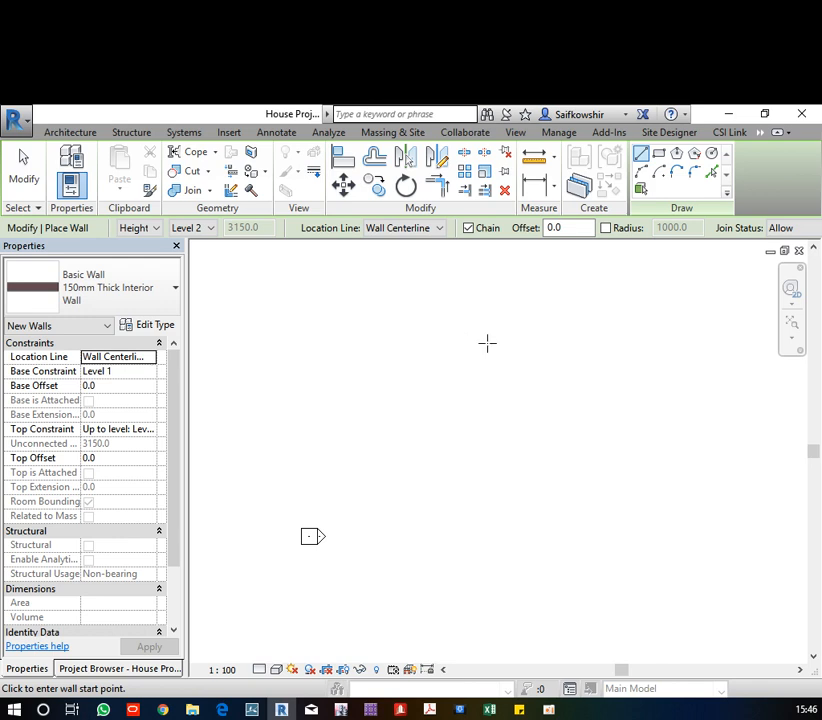
{"action": "left_click", "coordinate": [147, 230]}
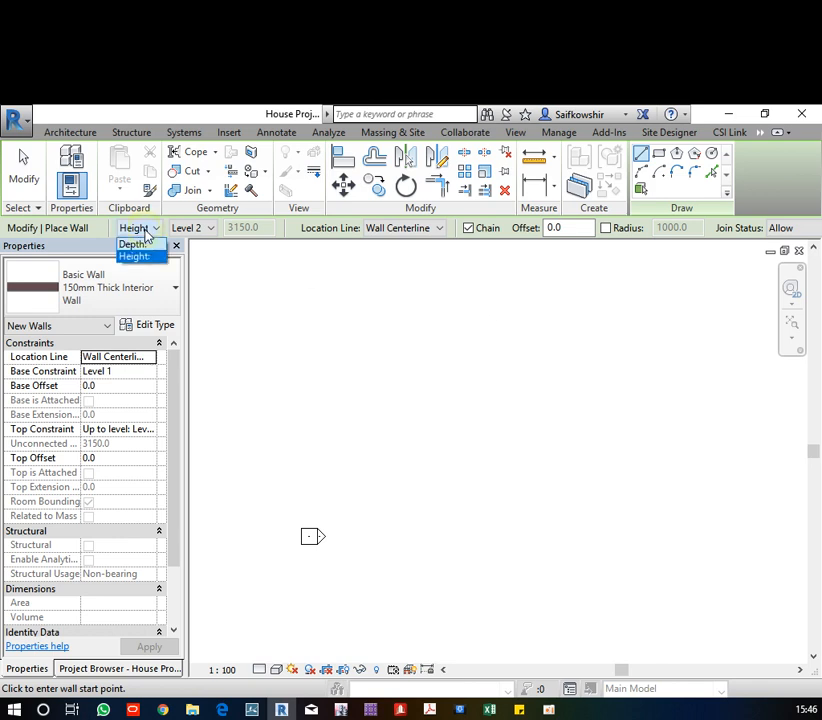
{"action": "left_click", "coordinate": [148, 257]}
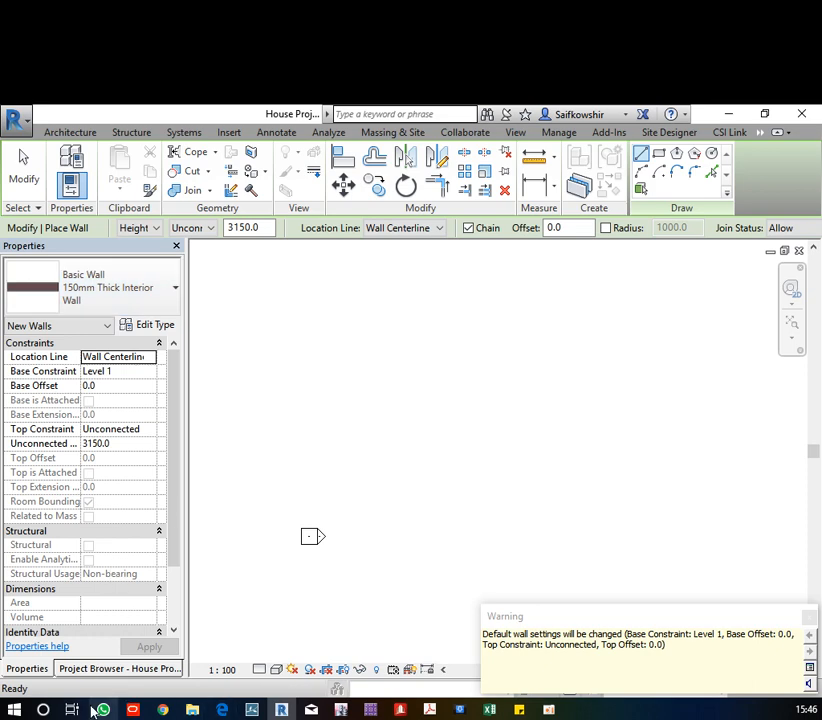
Open the East elevation and examine the level heights, dismissing the wall settings warning
{"action": "left_click", "coordinate": [96, 668]}
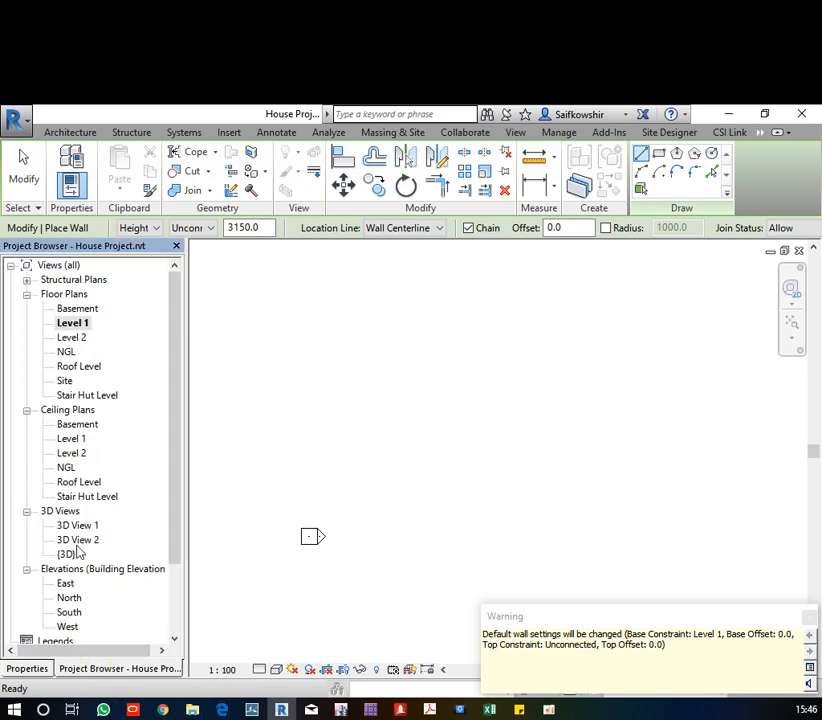
{"action": "double_click", "coordinate": [66, 583]}
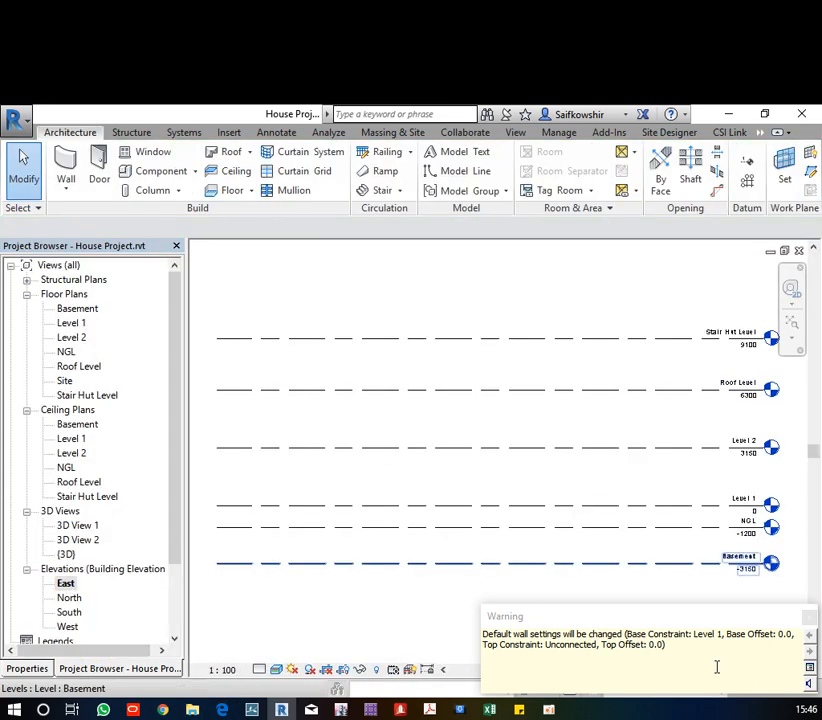
{"action": "left_click", "coordinate": [809, 616]}
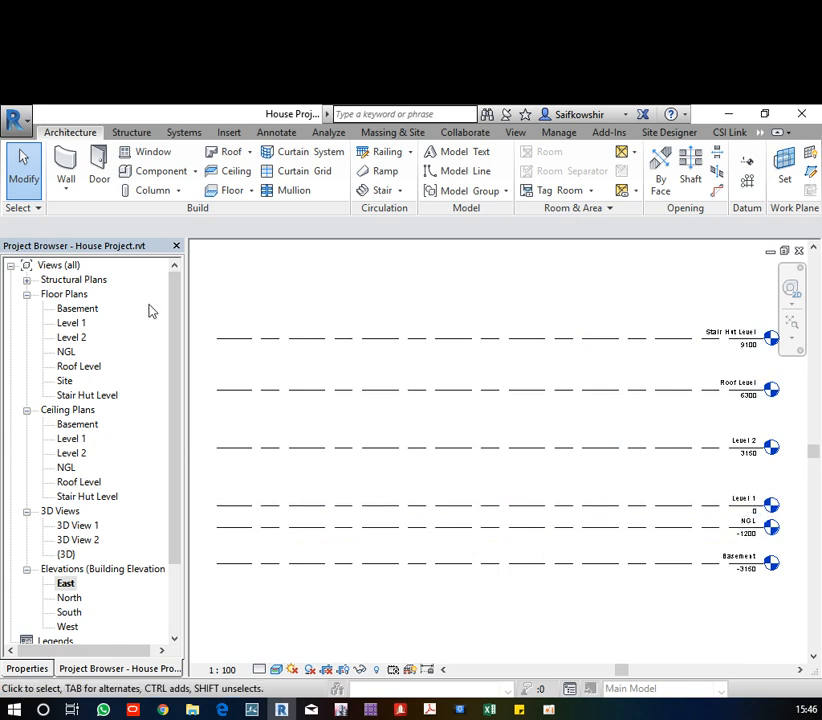
Start a wall on the Level 1 floor plan with its height up to Level 2, and widen the display of its properties
{"action": "double_click", "coordinate": [73, 323]}
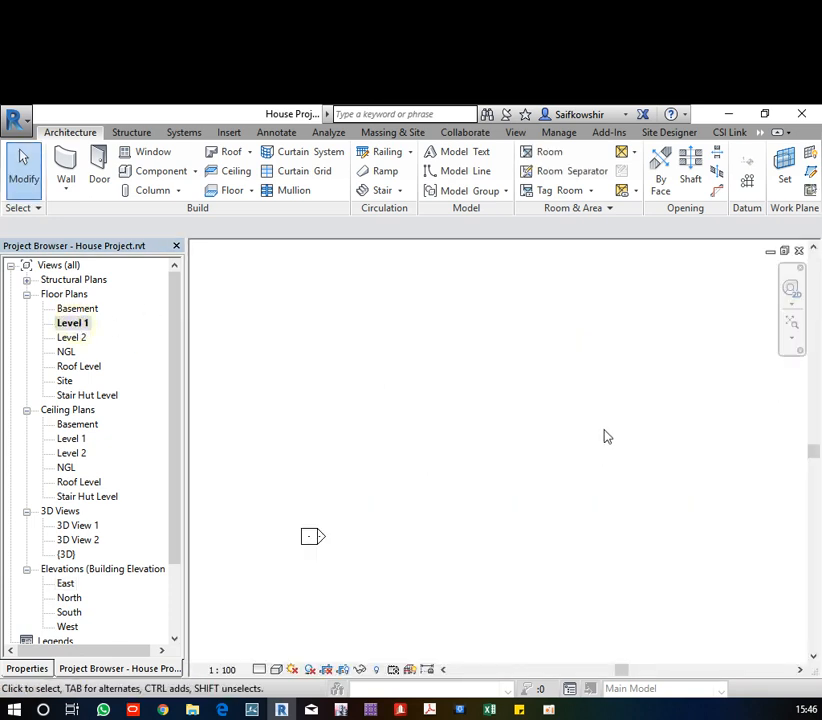
{"action": "scroll", "coordinate": [539, 405], "scroll_direction": "down", "scroll_amount": 4}
{"action": "middle_click_drag", "start_coordinate": [545, 411], "coordinate": [551, 452]}
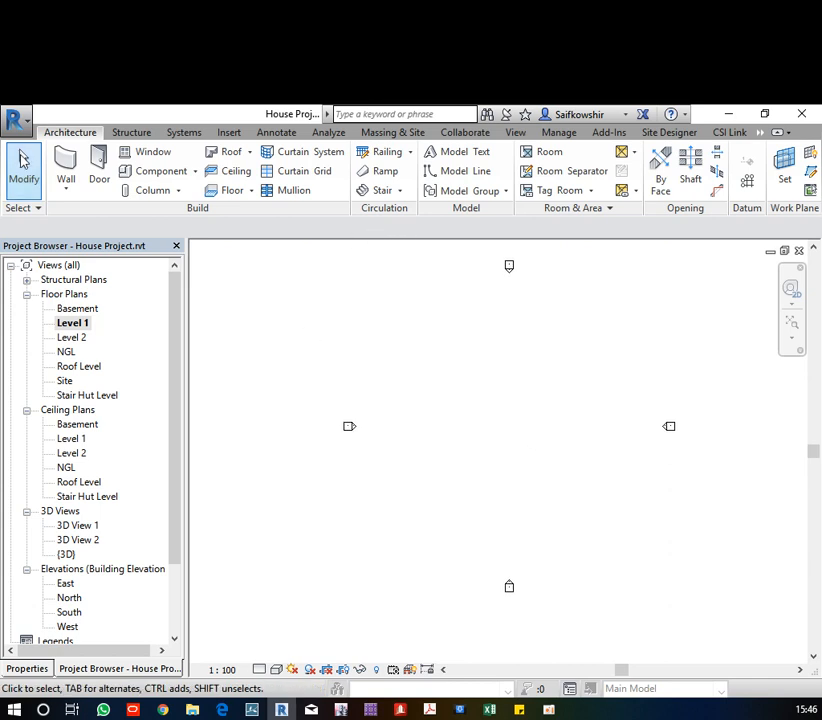
{"action": "left_click", "coordinate": [66, 165]}
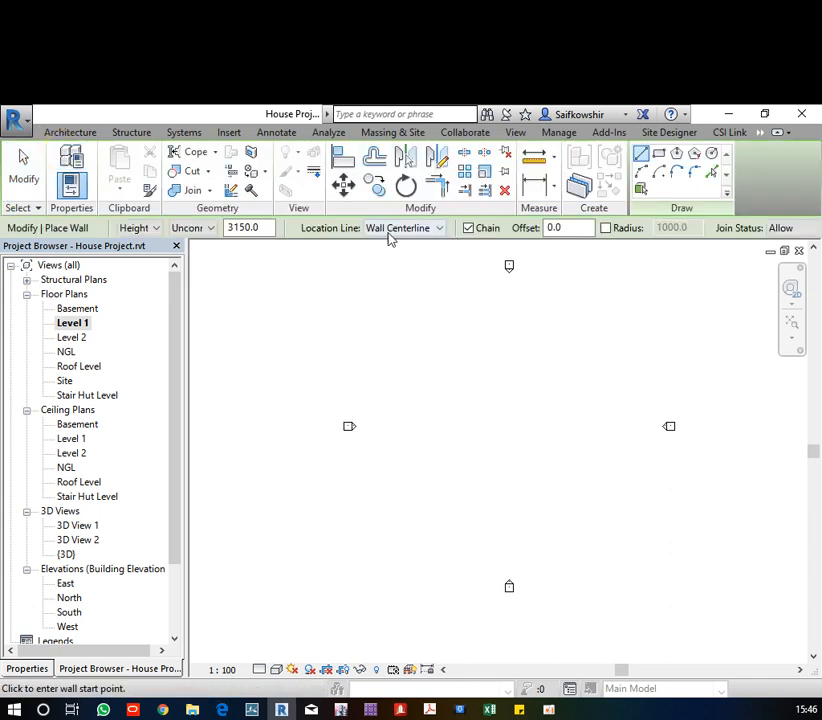
{"action": "left_click", "coordinate": [194, 229]}
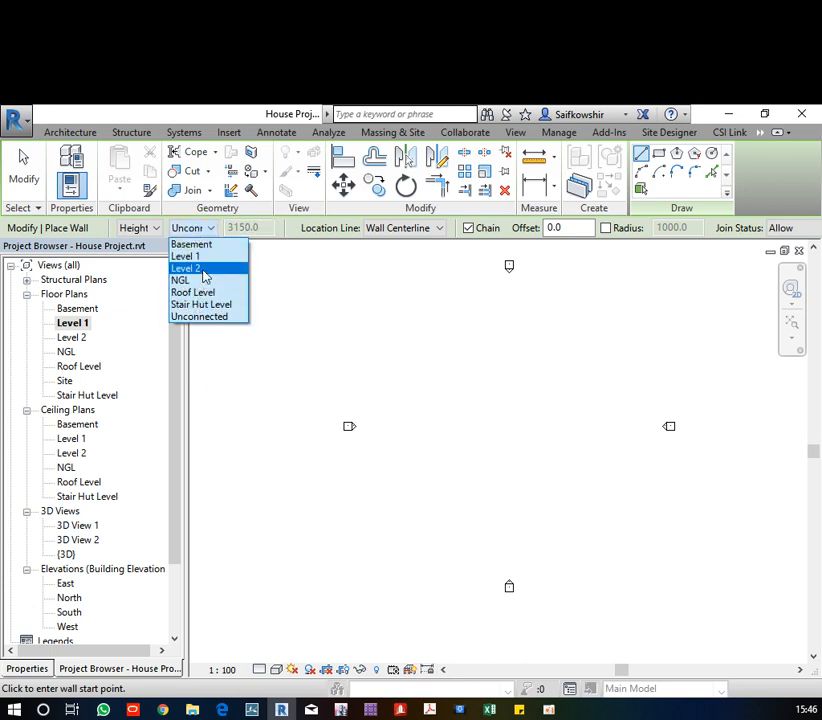
{"action": "left_click", "coordinate": [196, 268]}
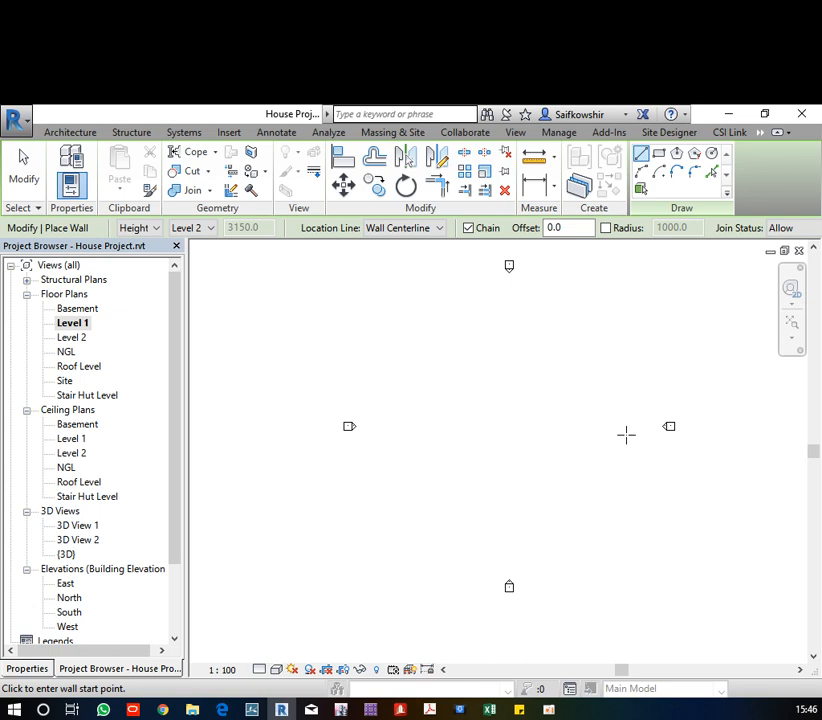
{"action": "left_click", "coordinate": [27, 668]}
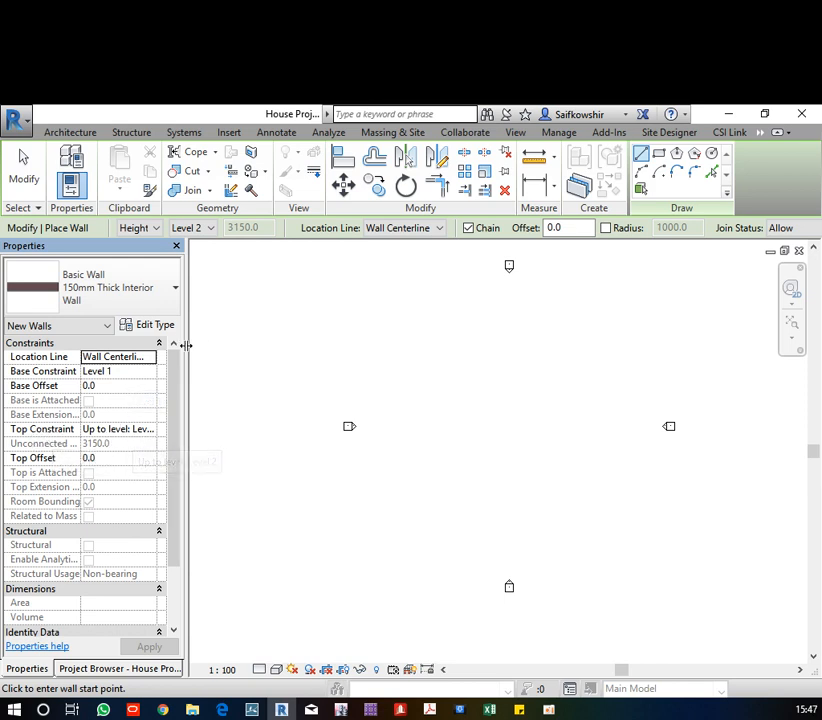
{"action": "left_click_drag", "start_coordinate": [185, 345], "coordinate": [250, 343]}
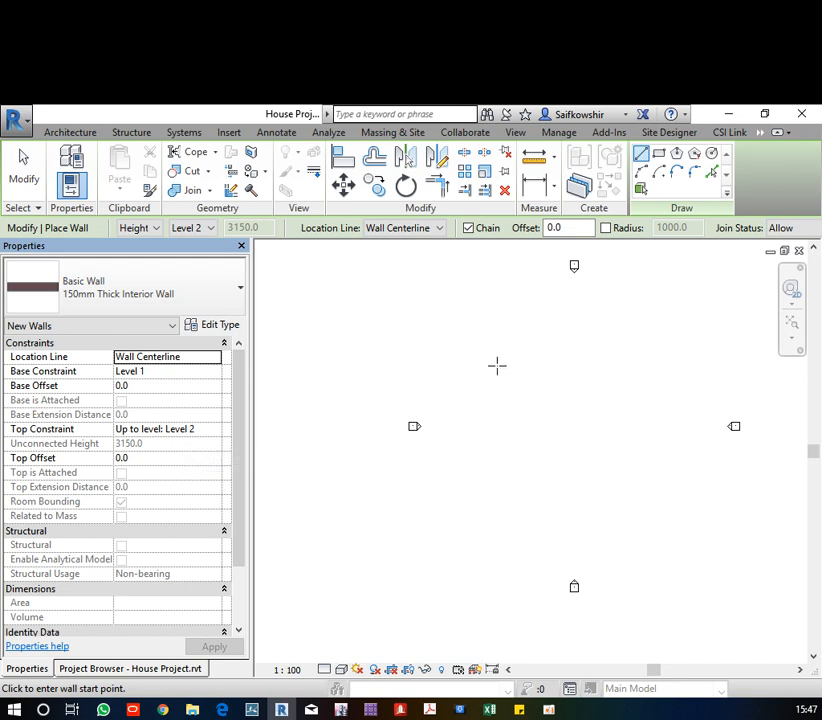
Draw a 4000 mm horizontal interior wall on the Level 1 floor plan and end the wall chain
{"action": "left_click", "coordinate": [494, 366]}
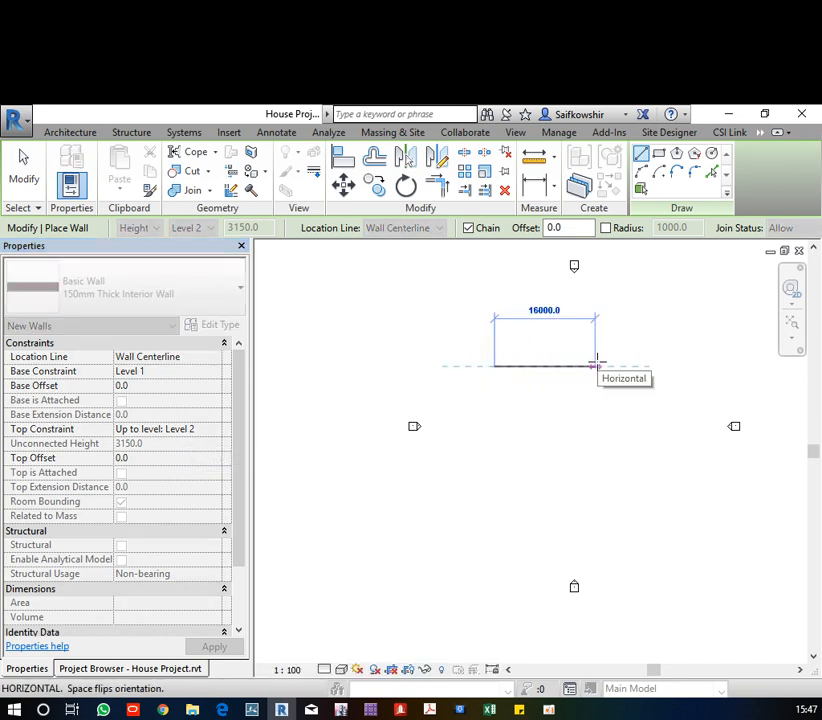
{"action": "type", "text": "4"}
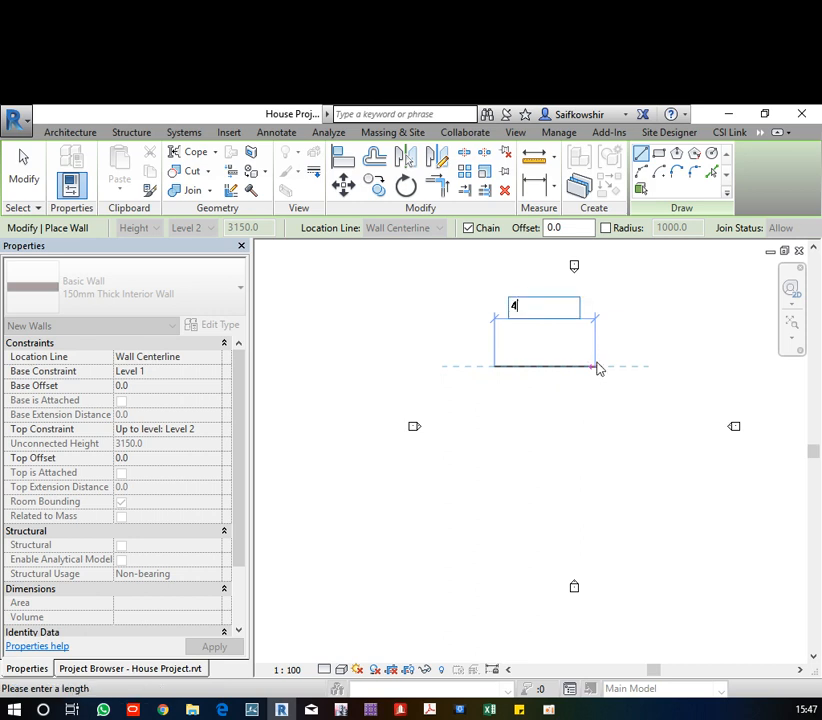
{"action": "type", "text": "000"}
{"action": "key", "text": "Return"}
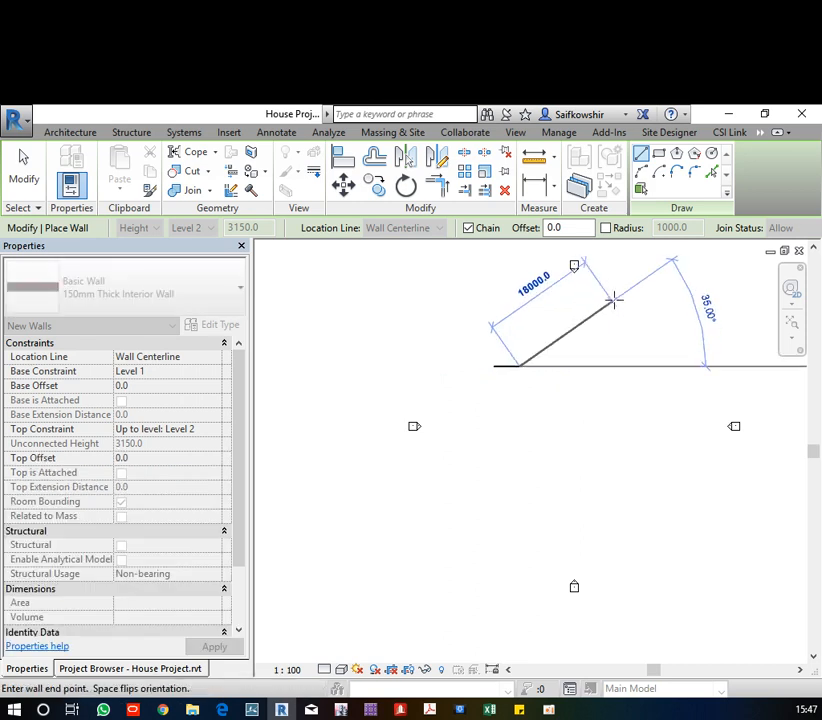
{"action": "right_click", "coordinate": [622, 337]}
{"action": "left_click", "coordinate": [625, 335]}
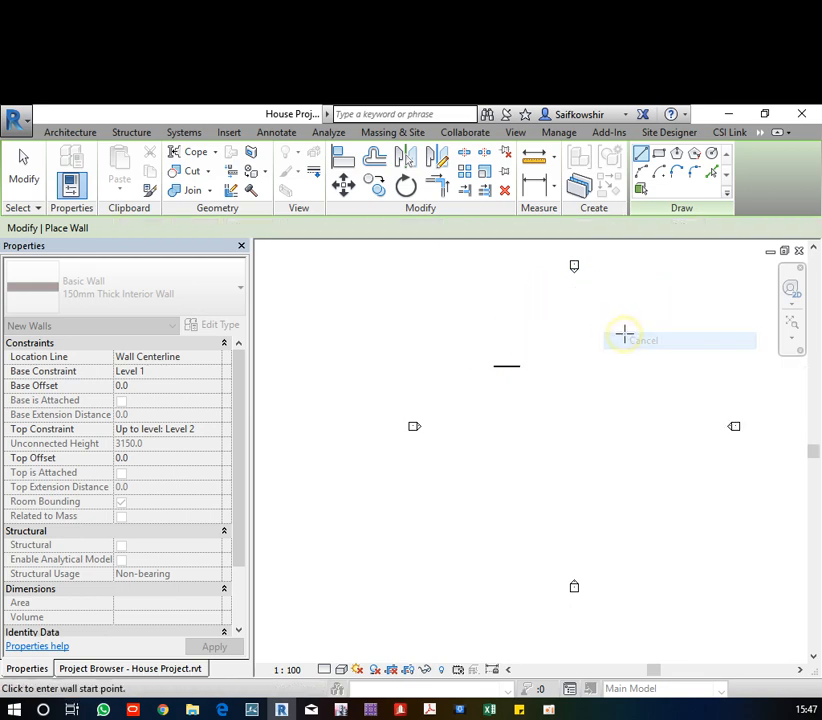
Set the project's length units to millimeters with 0 decimal places and no unit symbol
{"action": "key", "text": "u"}
{"action": "key", "text": "n"}
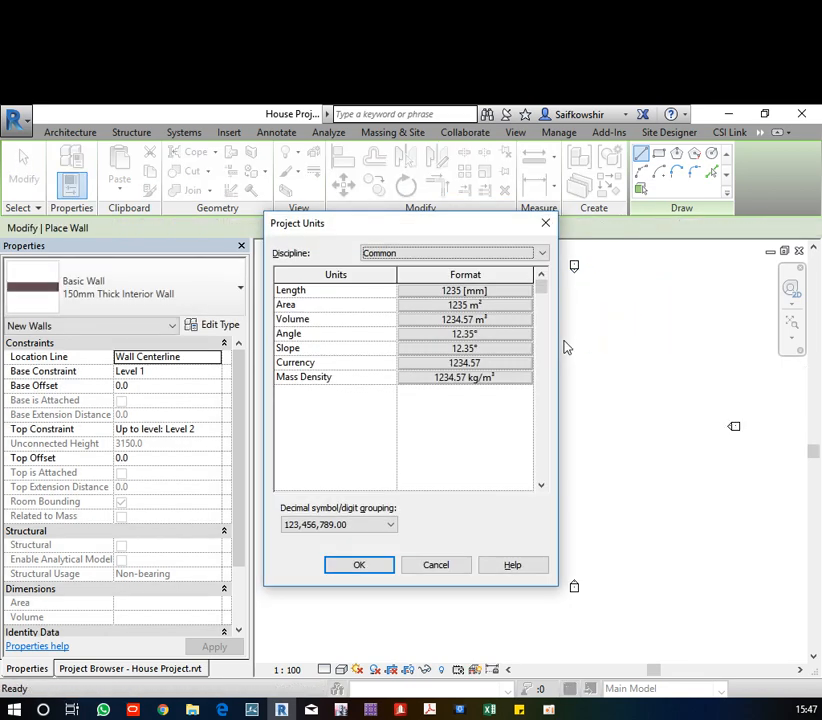
{"action": "left_click_drag", "start_coordinate": [388, 224], "coordinate": [532, 188]}
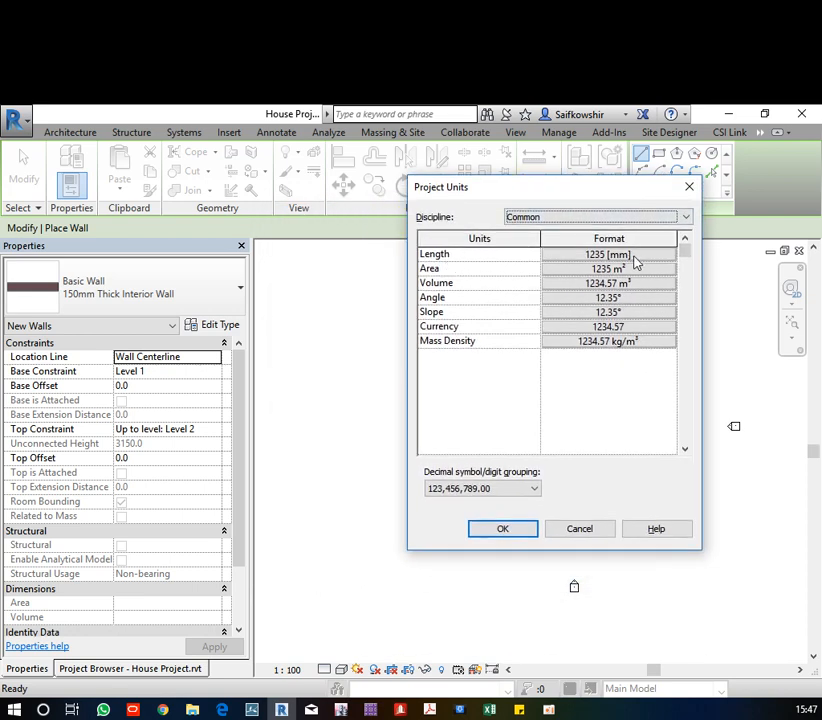
{"action": "left_click", "coordinate": [637, 260]}
{"action": "left_click", "coordinate": [565, 283]}
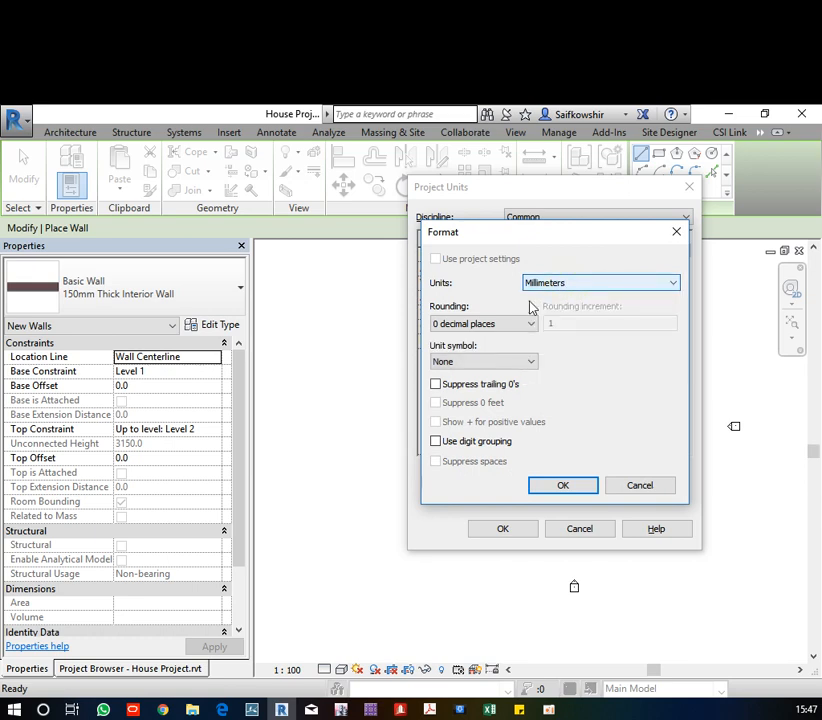
{"action": "left_click", "coordinate": [500, 330]}
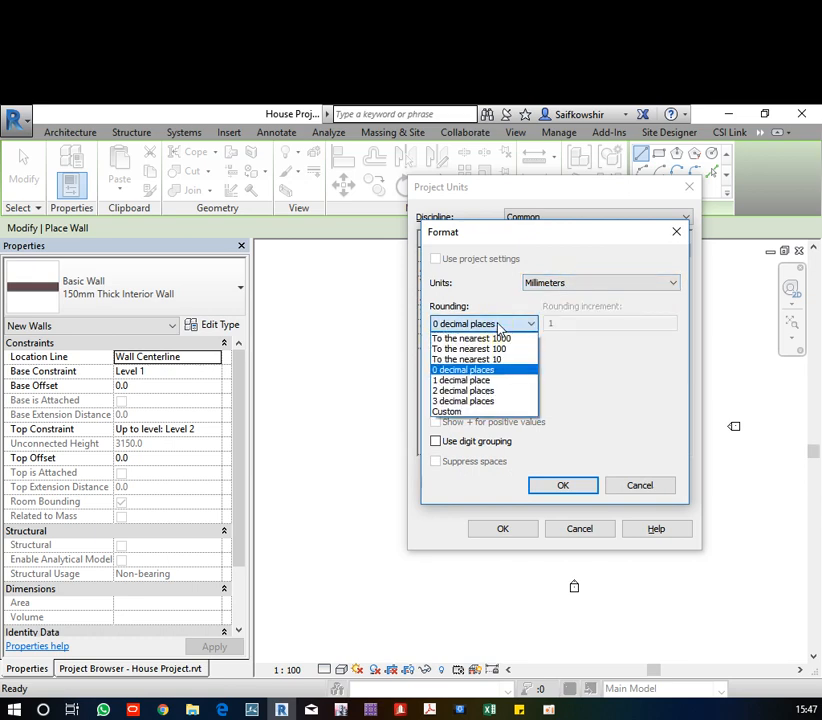
{"action": "left_click", "coordinate": [475, 370]}
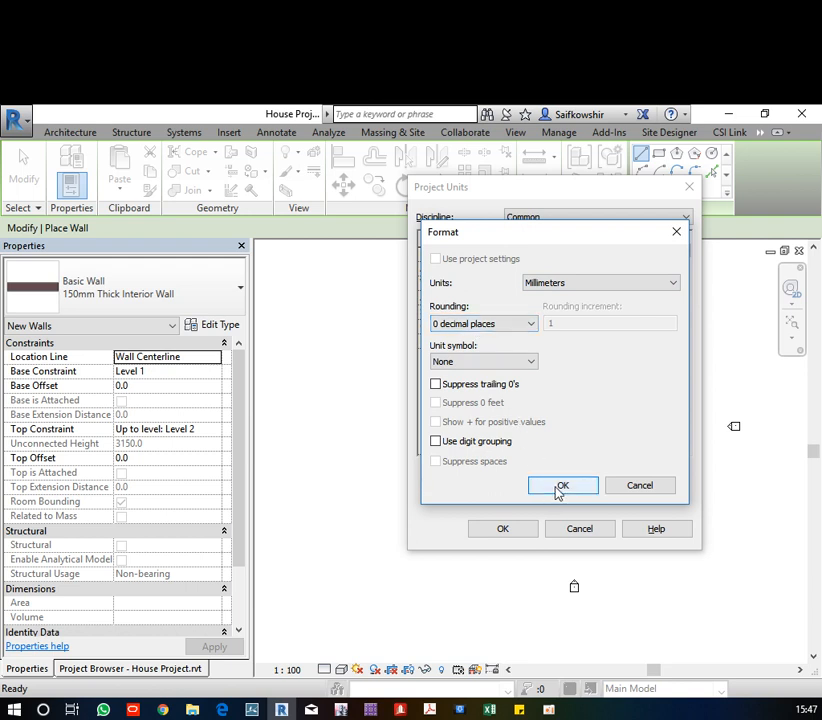
{"action": "left_click", "coordinate": [491, 364]}
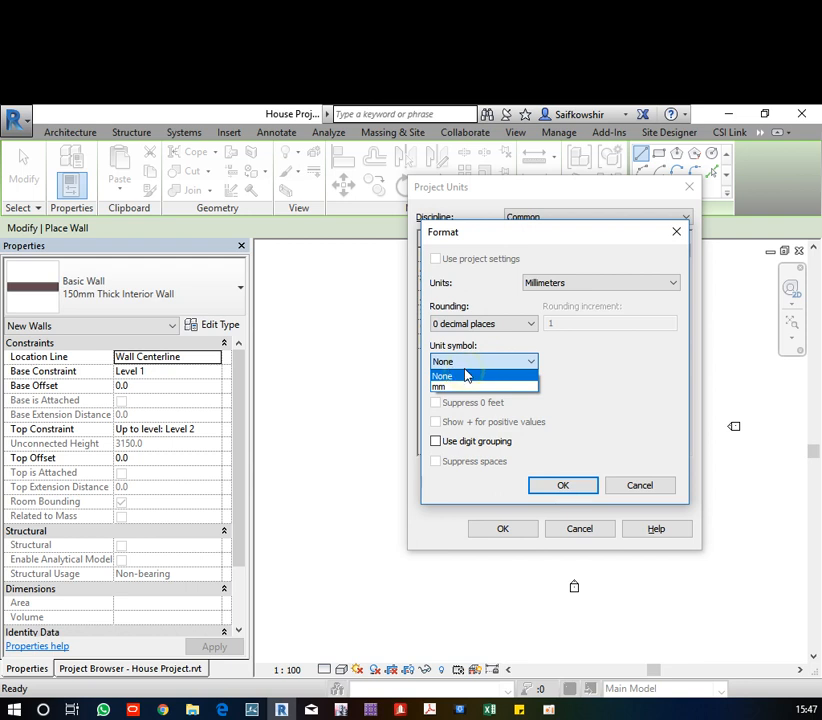
{"action": "left_click", "coordinate": [444, 376]}
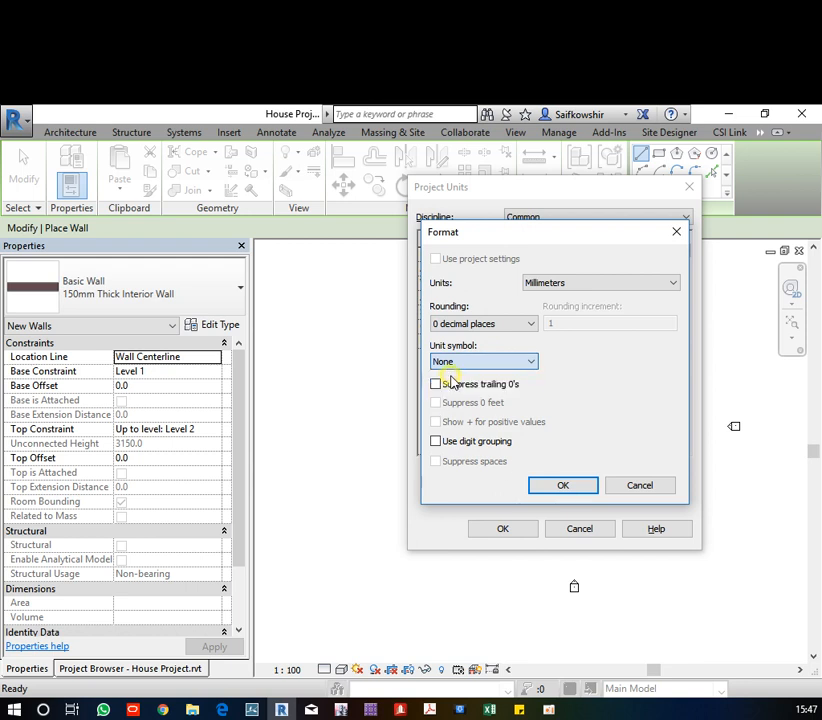
{"action": "left_click", "coordinate": [564, 485]}
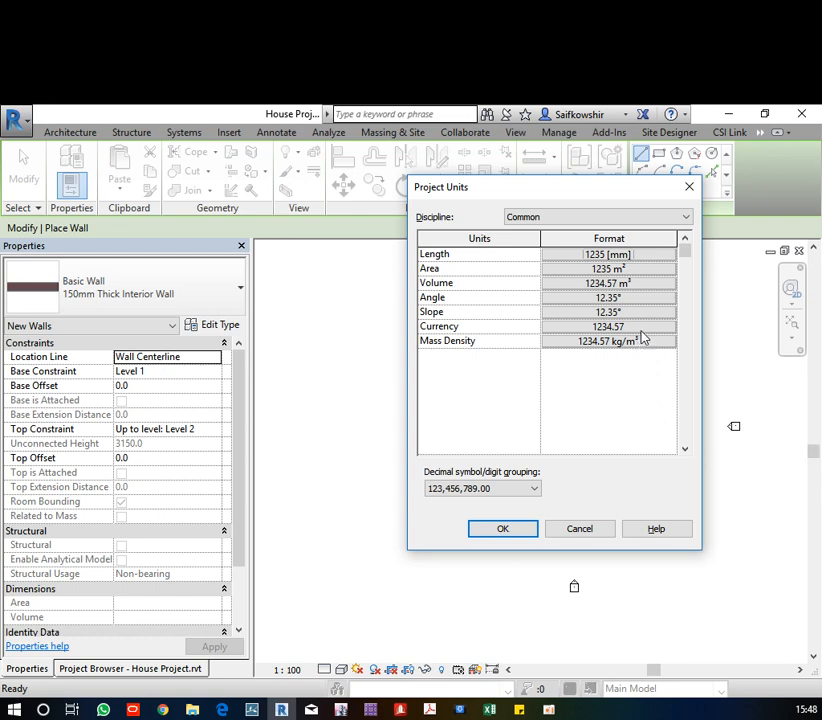
{"action": "left_click", "coordinate": [506, 532]}
{"action": "scroll", "coordinate": [506, 367], "scroll_direction": "up", "scroll_amount": 5}
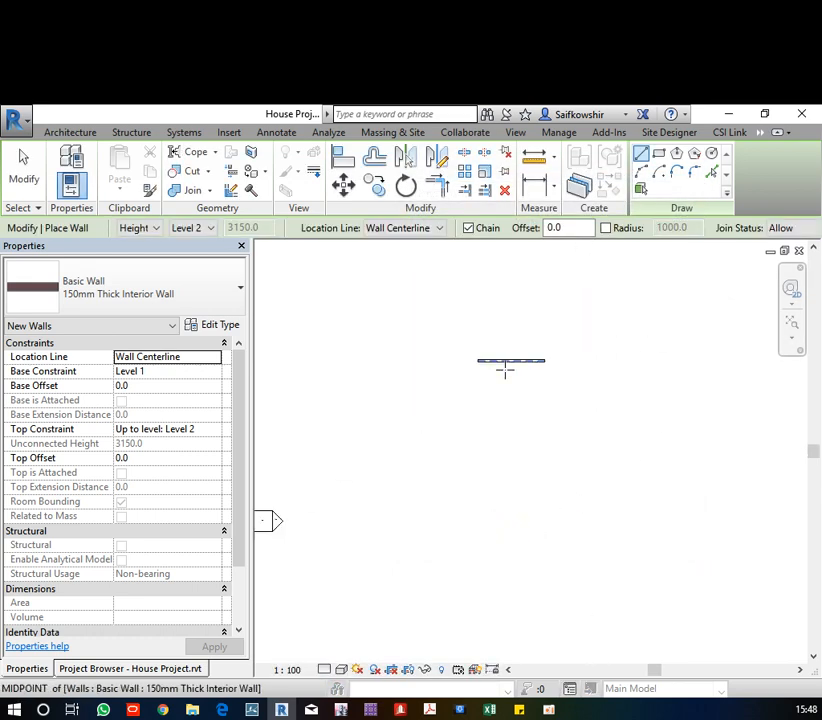
{"action": "middle_click_drag", "start_coordinate": [486, 372], "coordinate": [527, 379]}
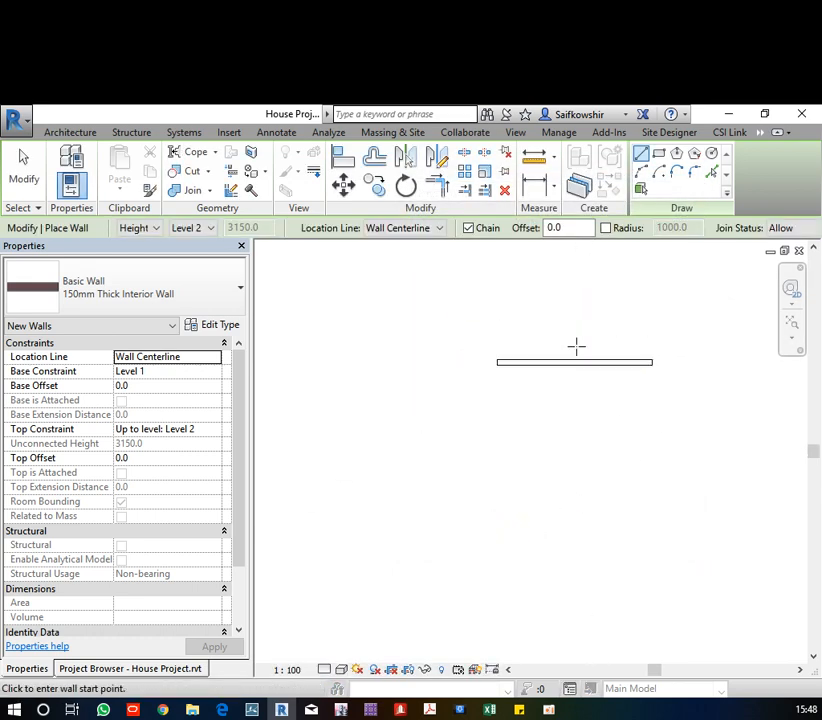
{"action": "scroll", "coordinate": [630, 352], "scroll_direction": "down", "scroll_amount": 2}
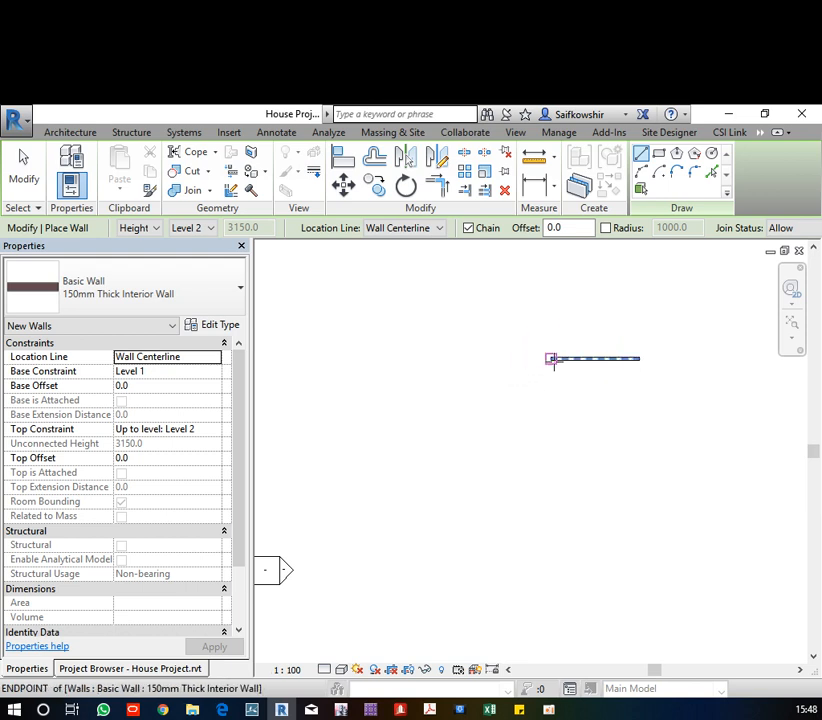
{"action": "left_click", "coordinate": [550, 358]}
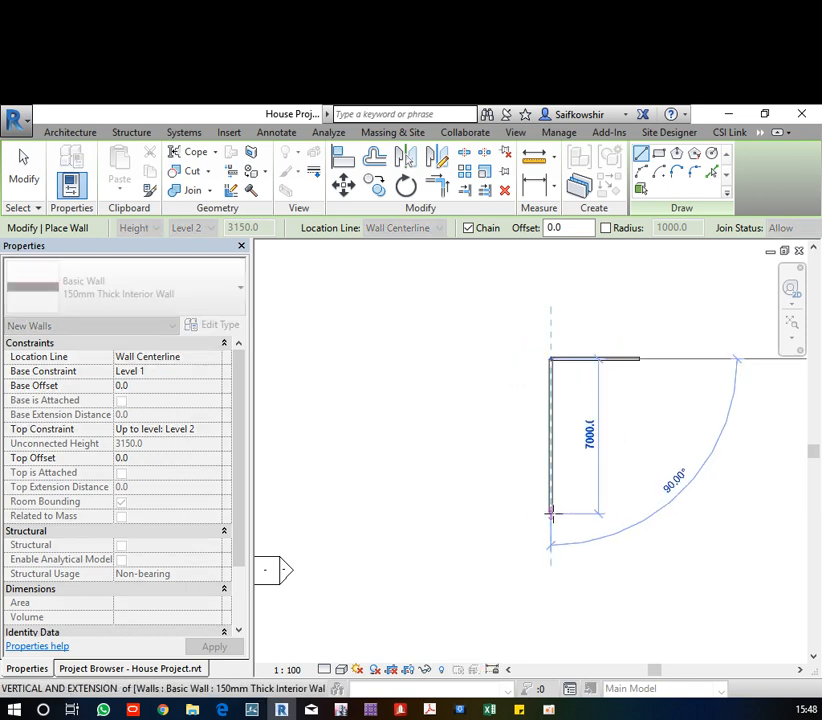
{"action": "type", "text": "600"}
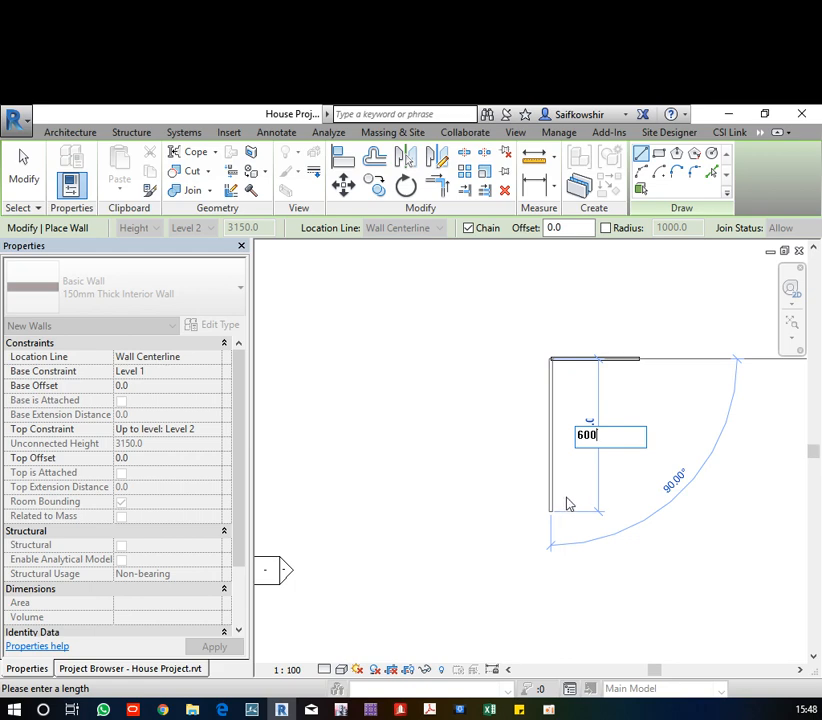
{"action": "key", "text": "Escape"}
{"action": "key", "text": "Escape"}
{"action": "left_click", "coordinate": [549, 360]}
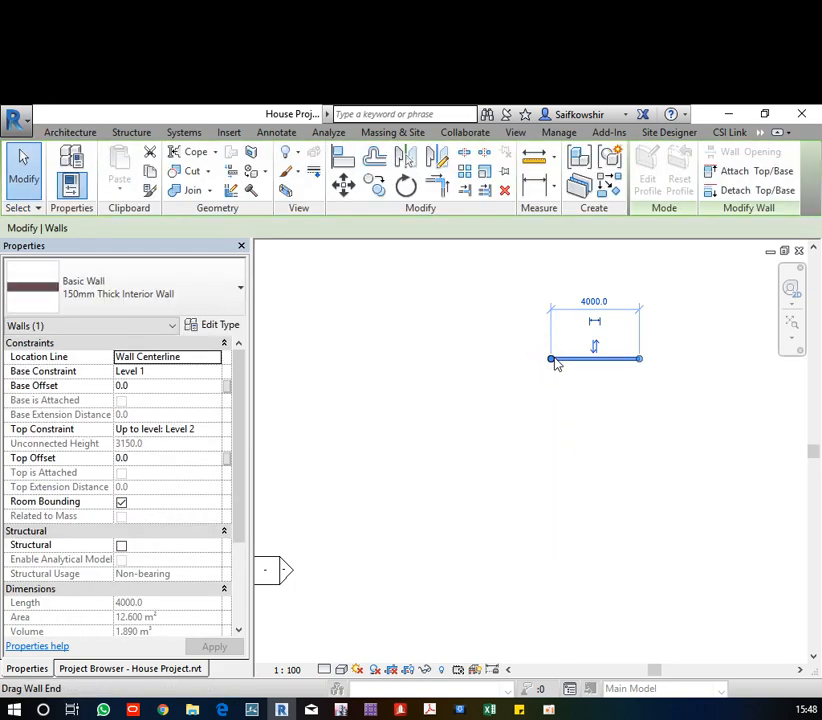
{"action": "left_click", "coordinate": [537, 363]}
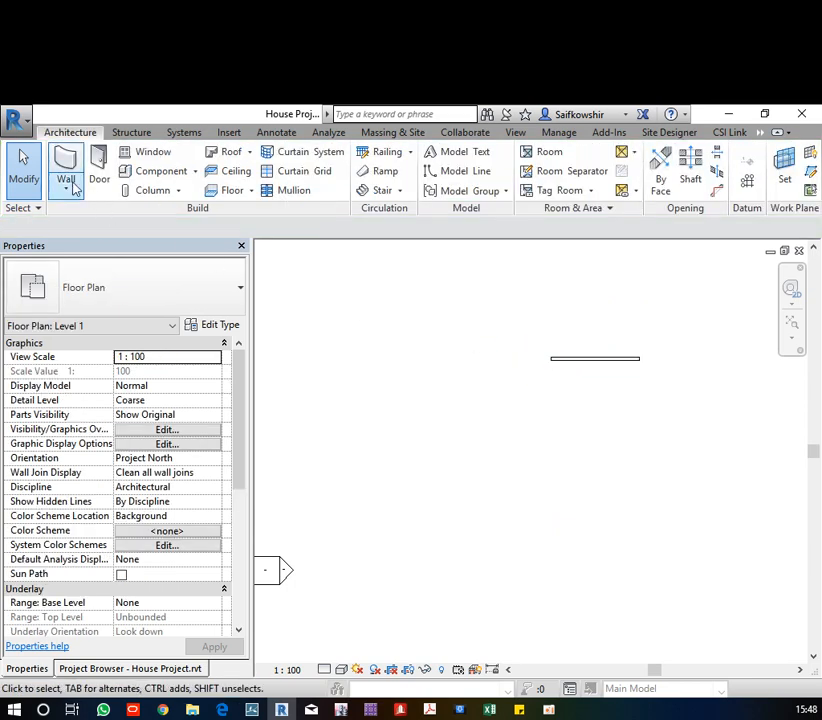
Use Create Similar on the 4000 mm wall to draw three more walls enclosing a rectangular room about 6800 mm long
{"action": "left_click", "coordinate": [587, 362]}
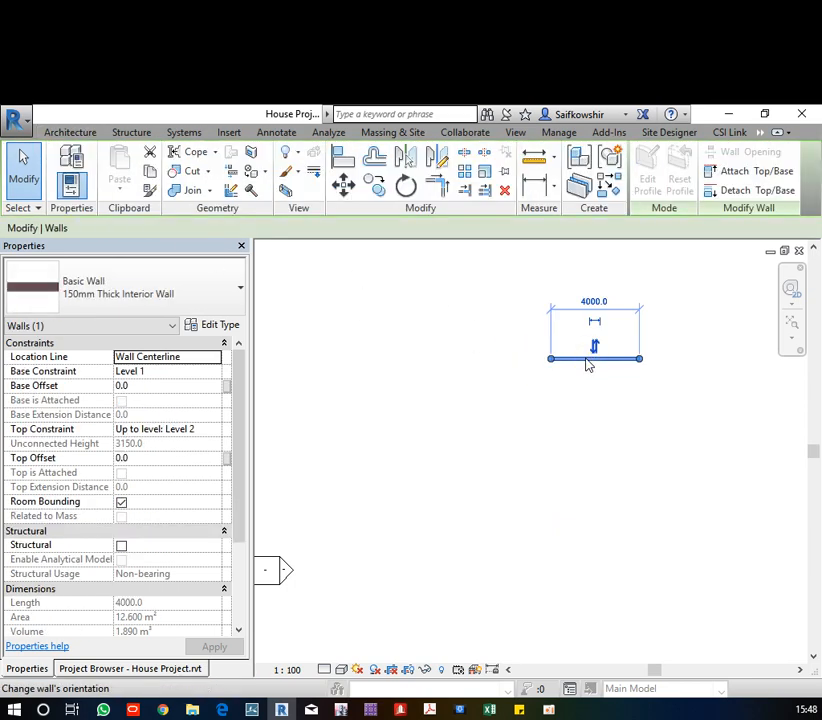
{"action": "right_click", "coordinate": [584, 356]}
{"action": "left_click", "coordinate": [636, 457]}
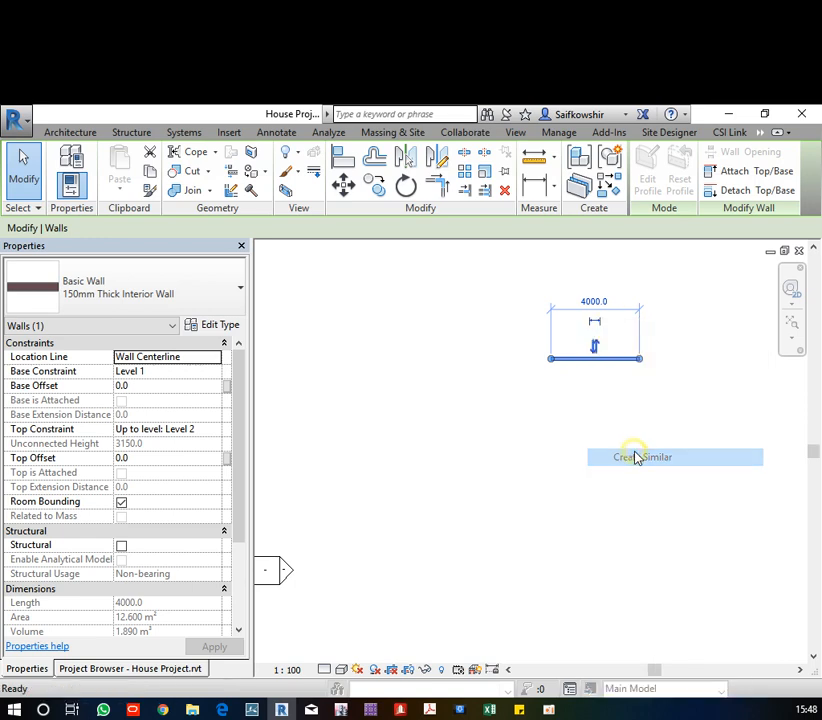
{"action": "left_click", "coordinate": [550, 358]}
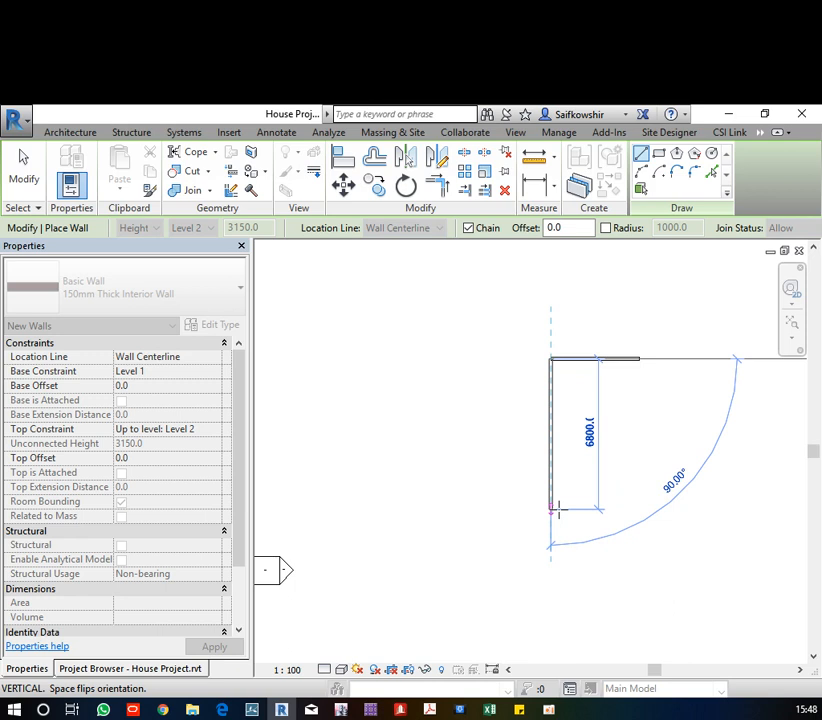
{"action": "left_click", "coordinate": [558, 508]}
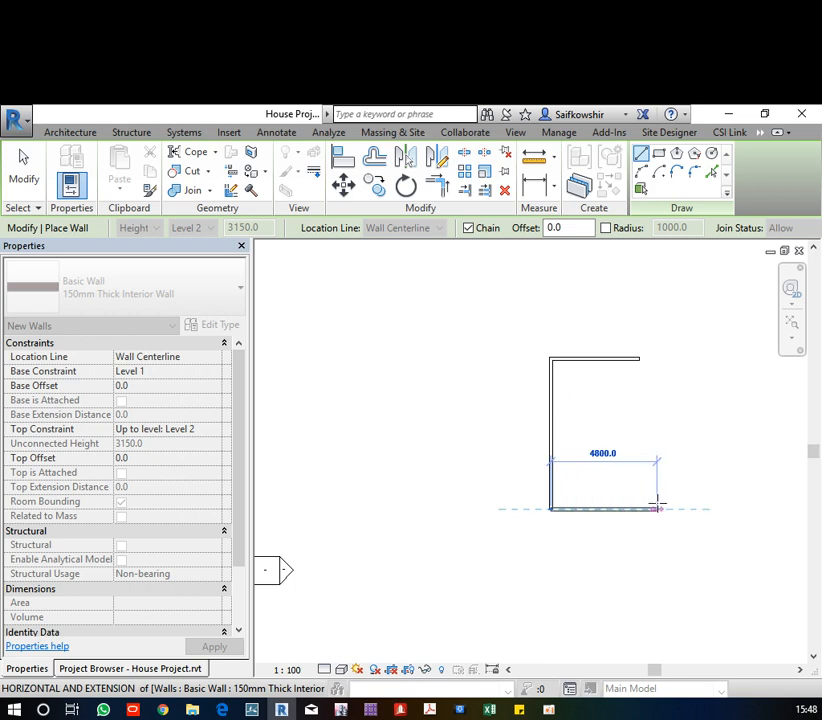
{"action": "left_click", "coordinate": [640, 508]}
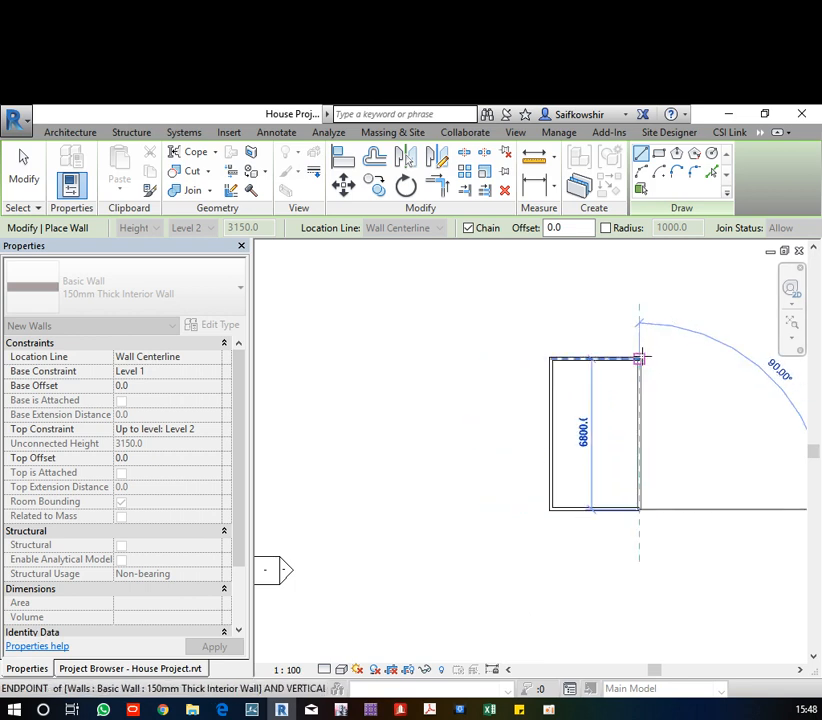
{"action": "left_click", "coordinate": [640, 358]}
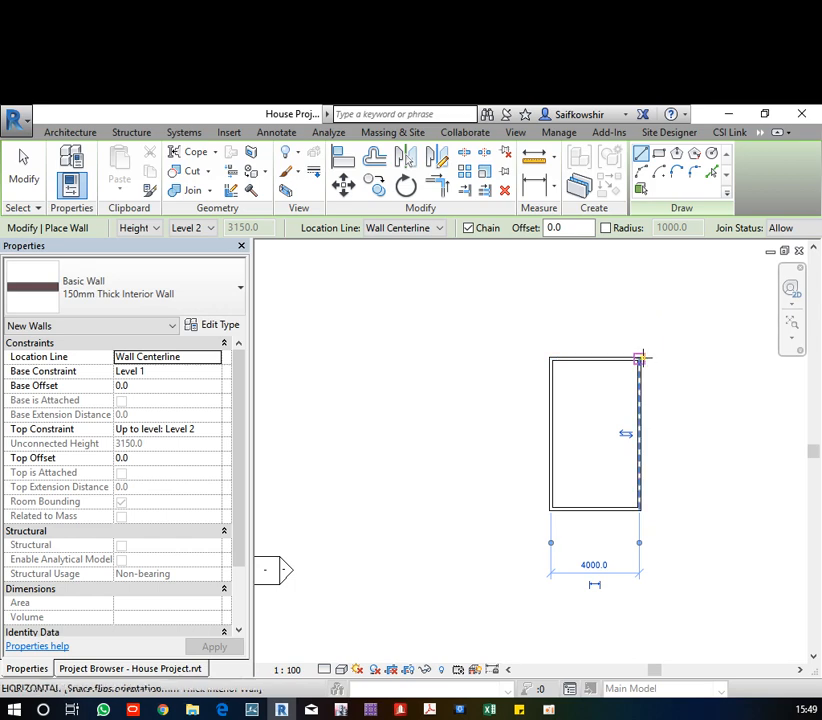
Draw three more walls enclosing a second room about 3600 mm wide on the first room's right side, and finish the Wall command
{"action": "left_click", "coordinate": [719, 358]}
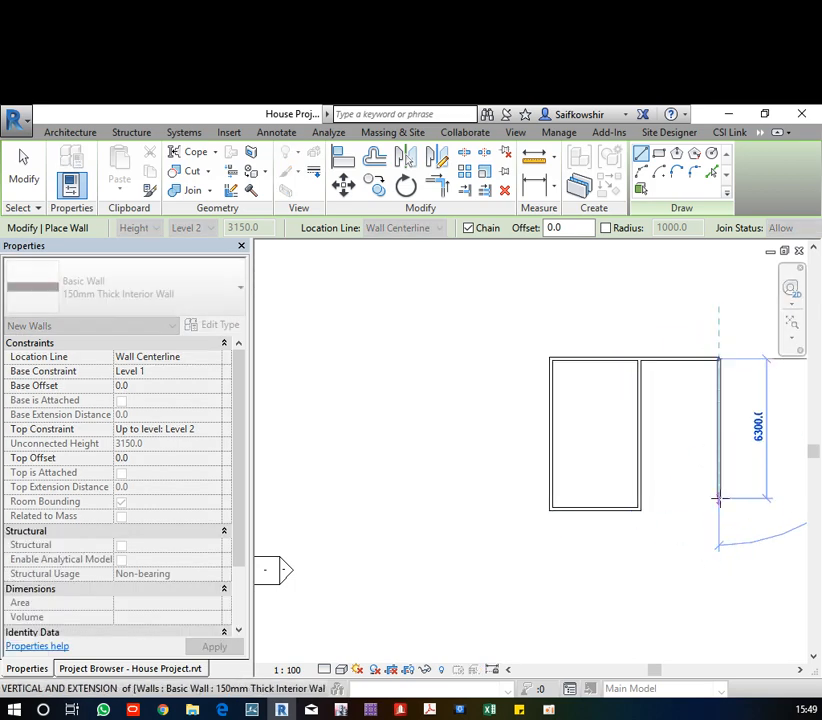
{"action": "left_click", "coordinate": [719, 509]}
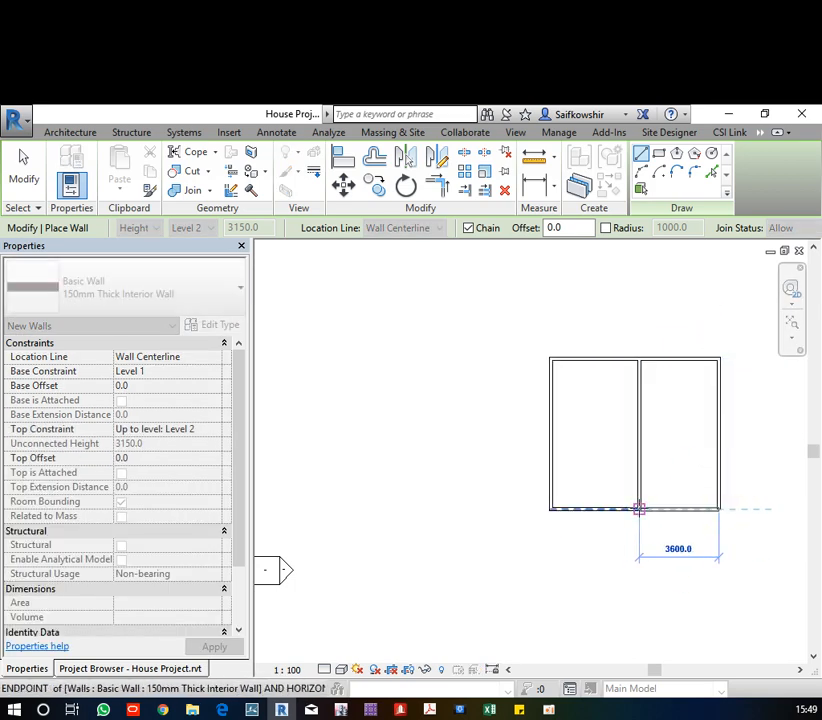
{"action": "left_click", "coordinate": [639, 509]}
{"action": "right_click", "coordinate": [672, 482]}
{"action": "left_click", "coordinate": [704, 240]}
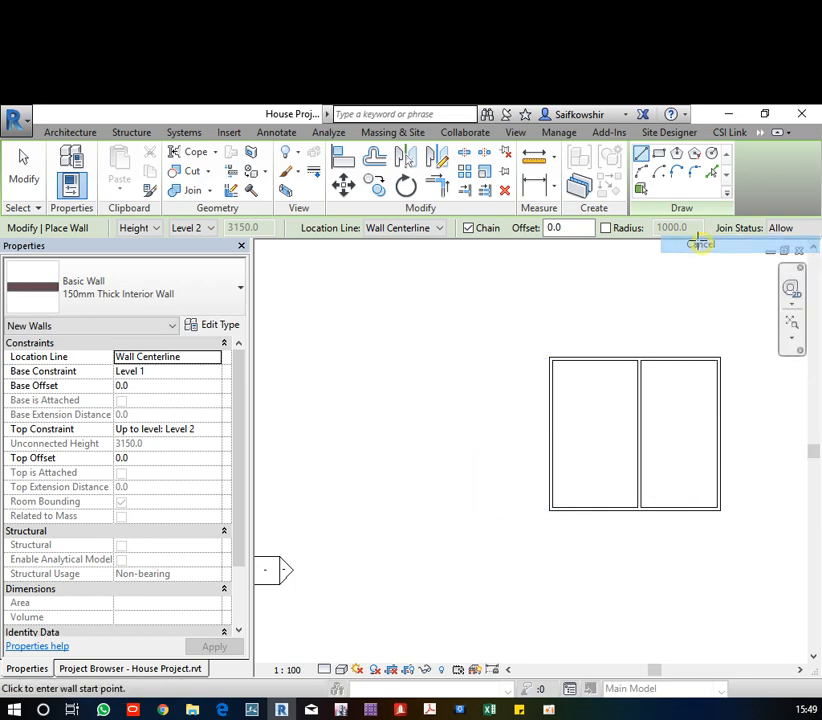
{"action": "scroll", "coordinate": [612, 425], "scroll_direction": "up", "scroll_amount": 1}
{"action": "left_click", "coordinate": [23, 168]}
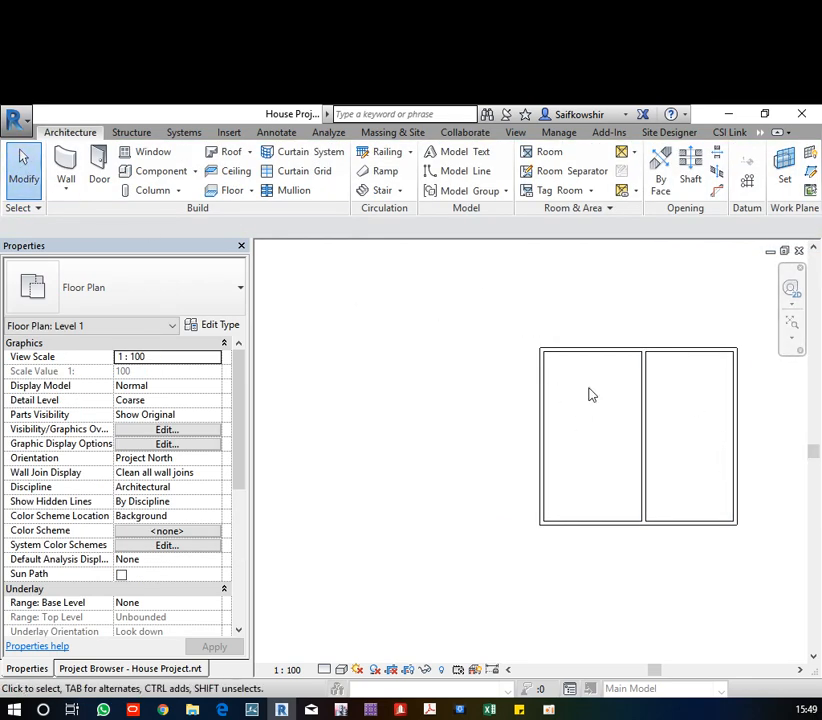
Dimension the left room's clear width between its inner wall faces, placing the dimension above the plan
{"action": "scroll", "coordinate": [589, 393], "scroll_direction": "up", "scroll_amount": 2}
{"action": "scroll", "coordinate": [591, 394], "scroll_direction": "down", "scroll_amount": 2}
{"action": "middle_click_drag", "start_coordinate": [593, 395], "coordinate": [523, 398]}
{"action": "scroll", "coordinate": [512, 395], "scroll_direction": "up", "scroll_amount": 1}
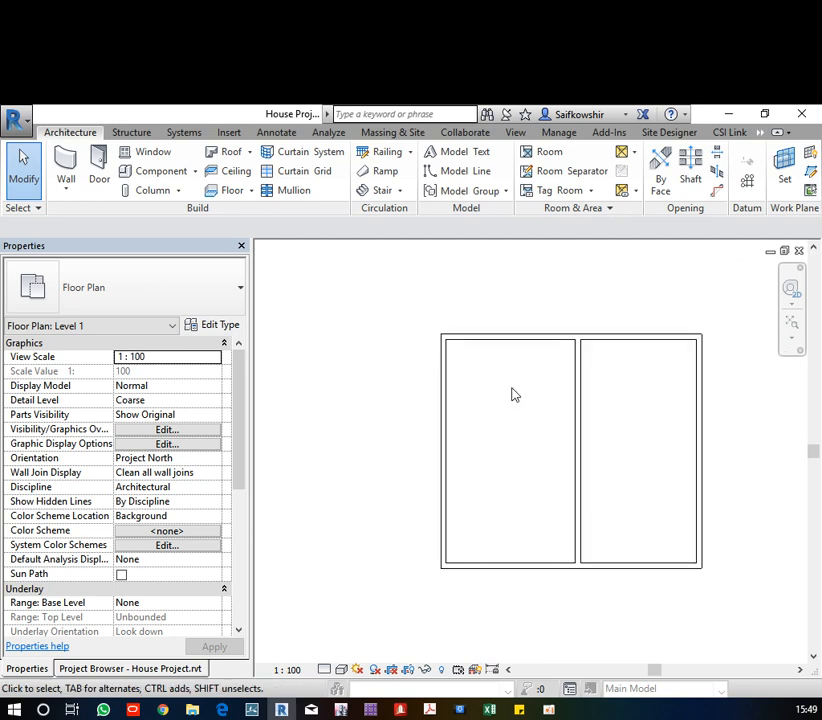
{"action": "key", "text": "d"}
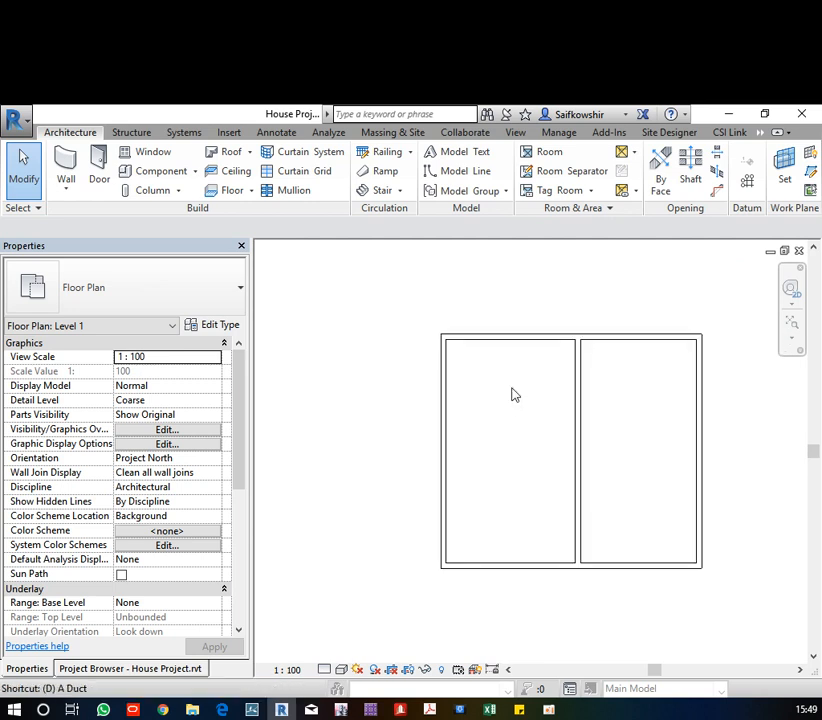
{"action": "key", "text": "i"}
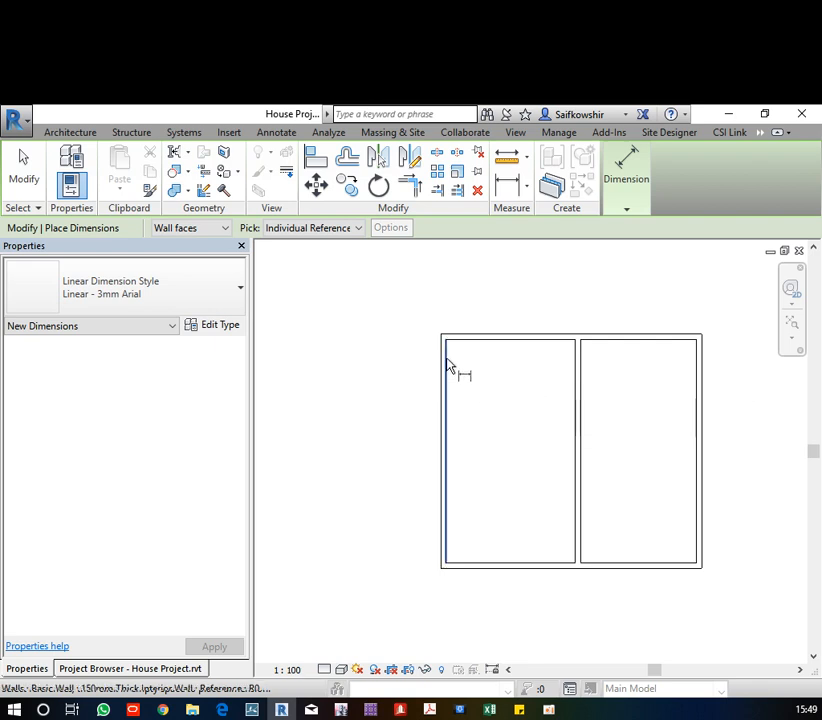
{"action": "left_click", "coordinate": [449, 431]}
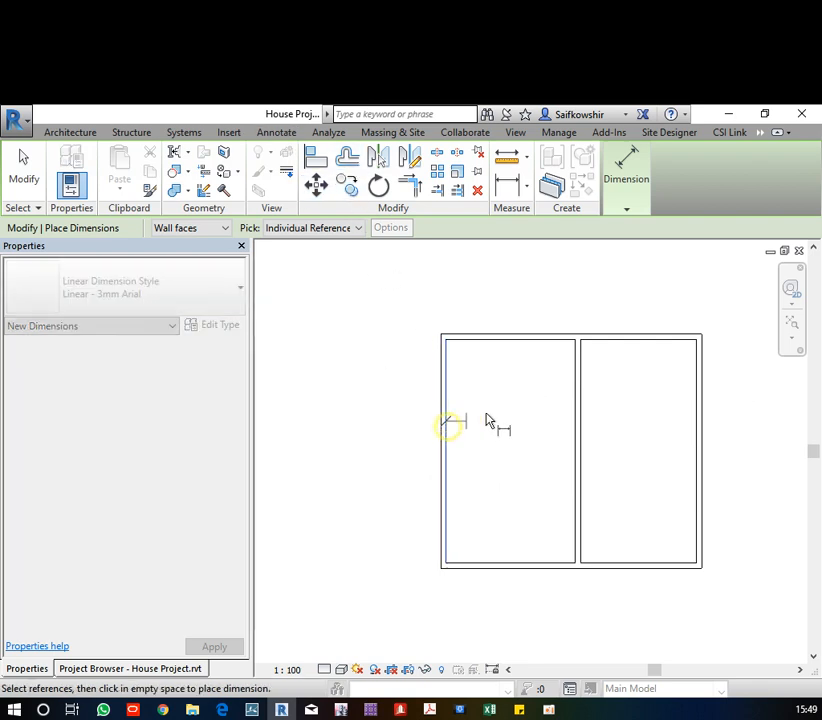
{"action": "left_click", "coordinate": [574, 393]}
{"action": "left_click", "coordinate": [640, 282]}
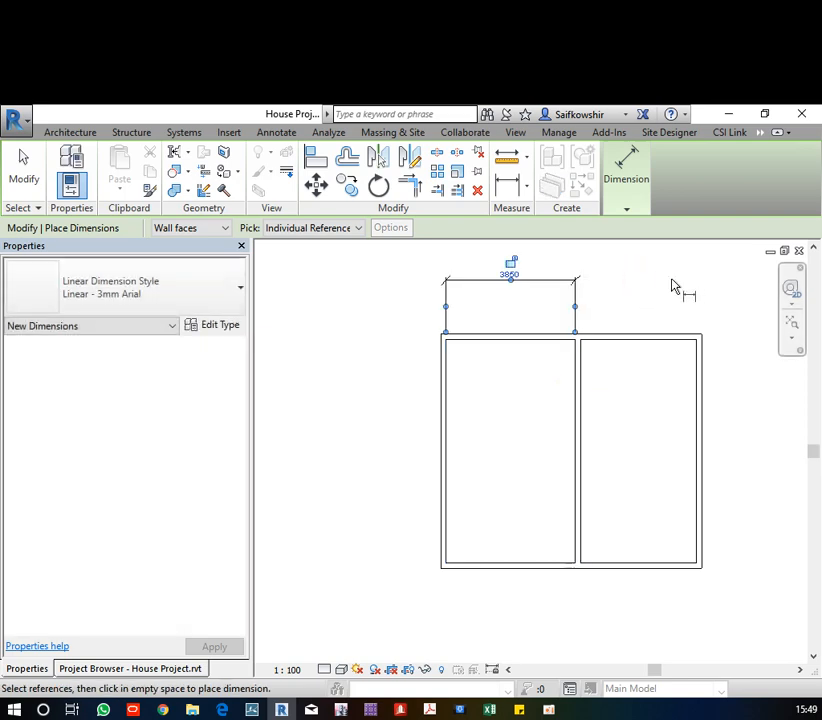
{"action": "left_click", "coordinate": [33, 172]}
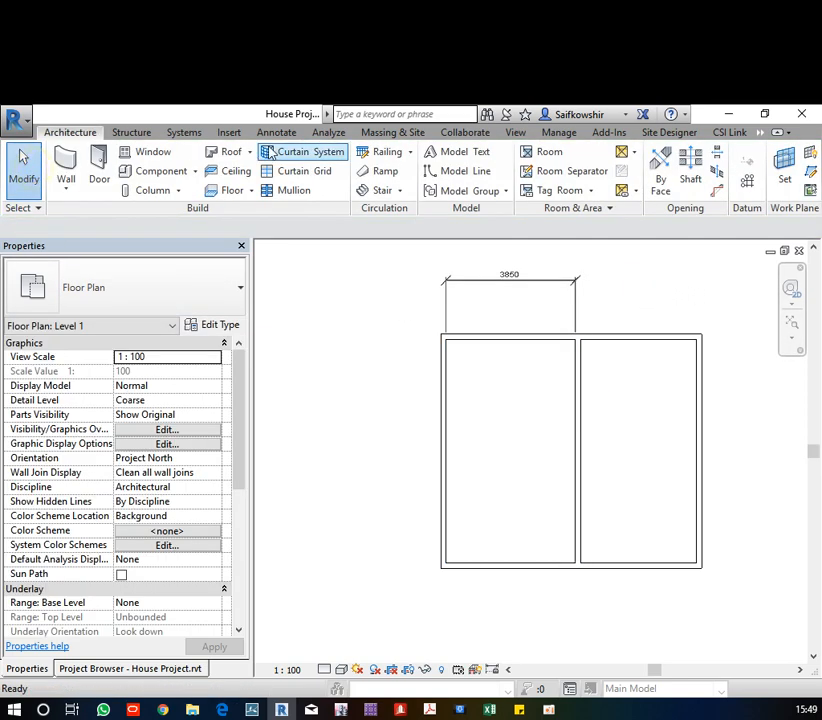
Add an aligned dimension for the right room's clear width between its inner wall faces, placed above the plan
{"action": "left_click", "coordinate": [290, 133]}
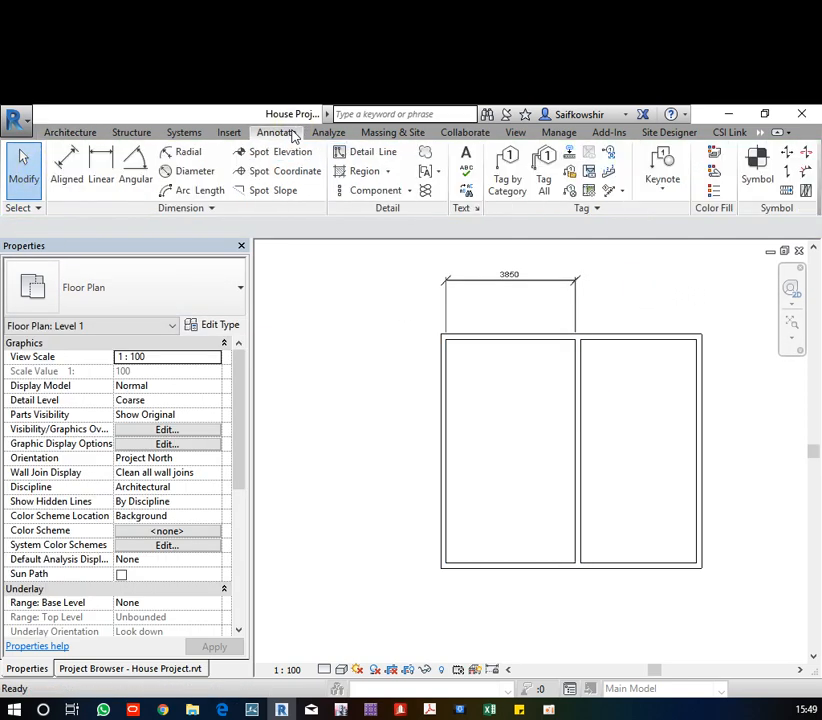
{"action": "left_click", "coordinate": [68, 175]}
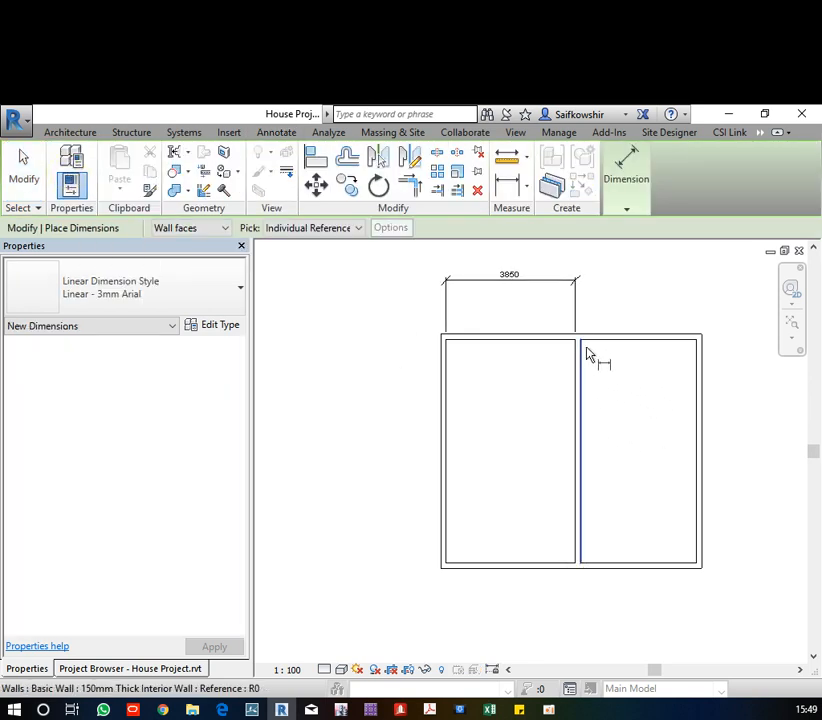
{"action": "left_click", "coordinate": [585, 356]}
{"action": "left_click", "coordinate": [695, 372]}
{"action": "left_click", "coordinate": [737, 295]}
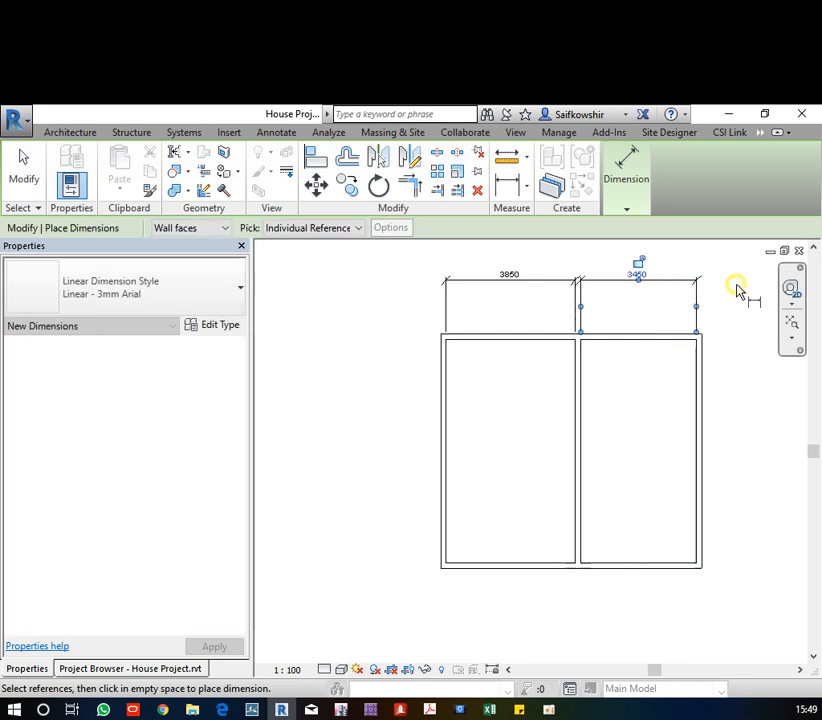
Dimension the left room's clear length between its upper and lower inner wall faces, placed left of the plan, and finish dimensioning
{"action": "left_click", "coordinate": [473, 343]}
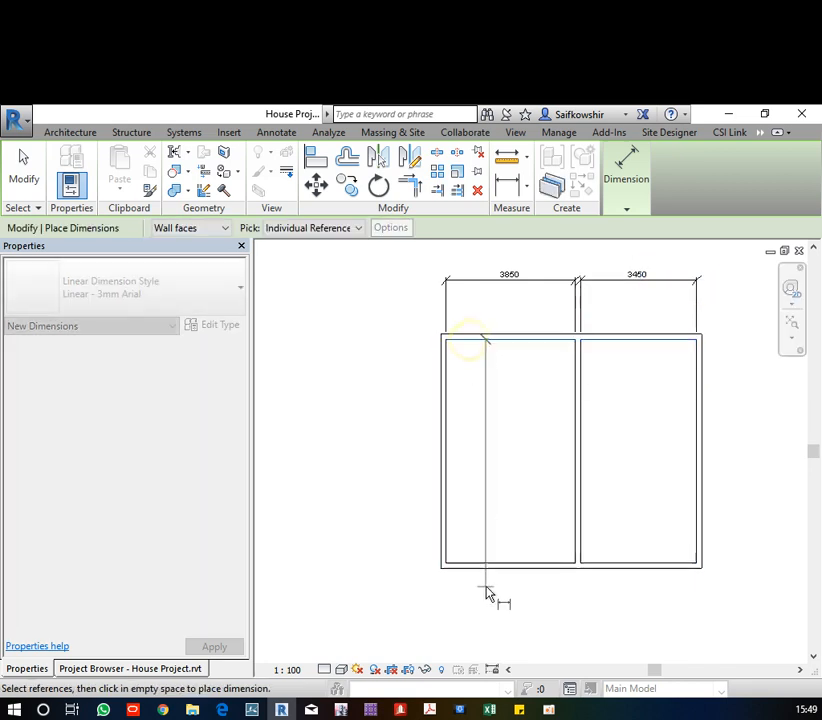
{"action": "left_click", "coordinate": [495, 566]}
{"action": "left_click", "coordinate": [395, 604]}
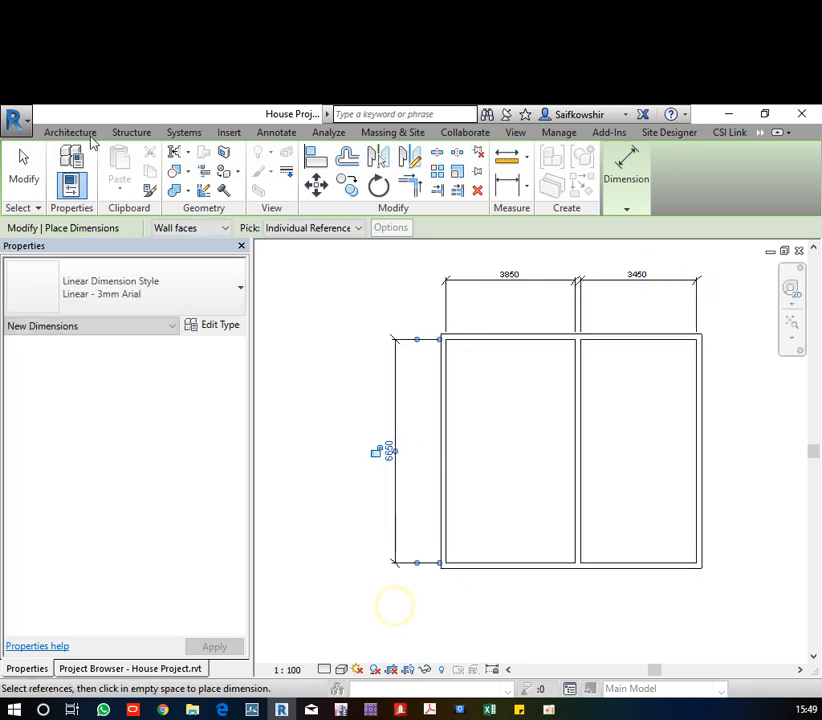
{"action": "left_click", "coordinate": [22, 169]}
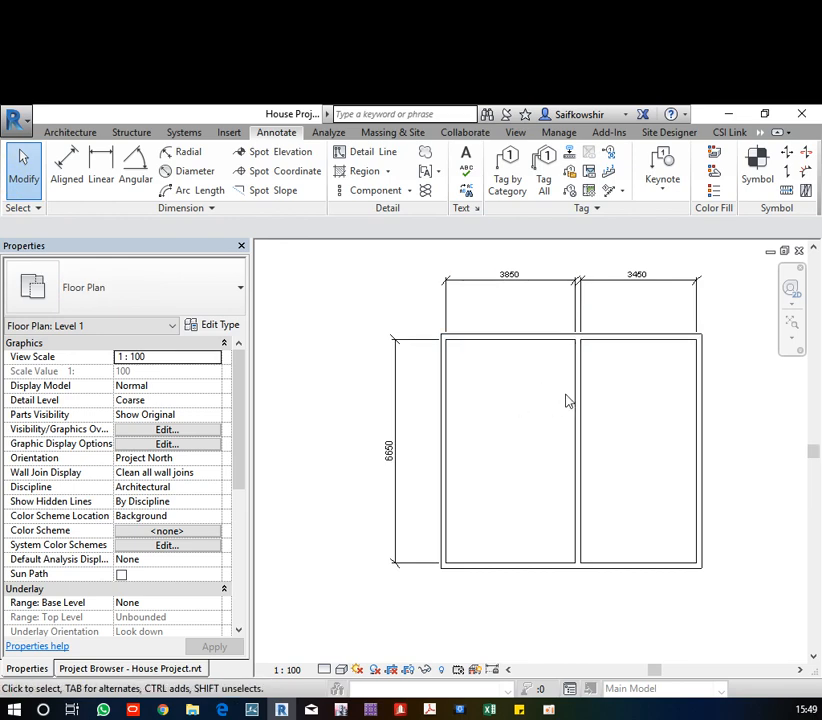
{"action": "left_click", "coordinate": [446, 392]}
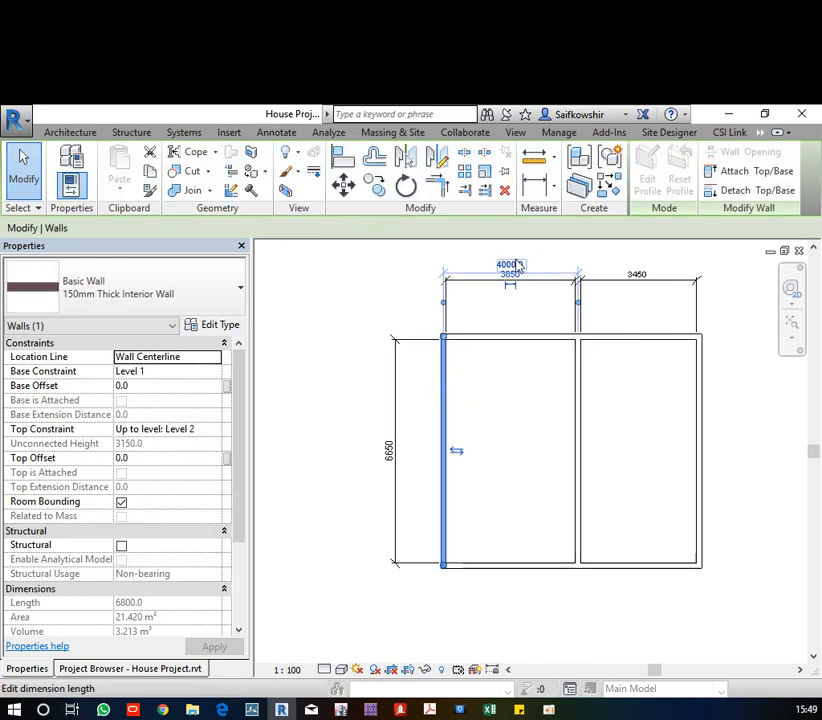
{"action": "left_click", "coordinate": [516, 264]}
{"action": "left_click", "coordinate": [512, 385]}
{"action": "left_click", "coordinate": [488, 367]}
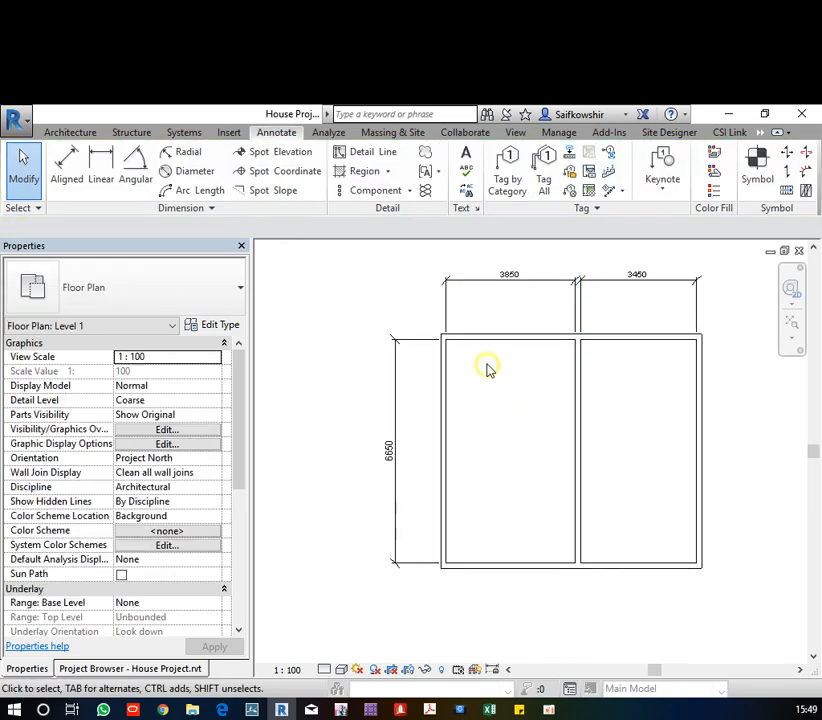
Move the left room's width dimension from above the plan to inside the room
{"action": "left_click", "coordinate": [489, 284]}
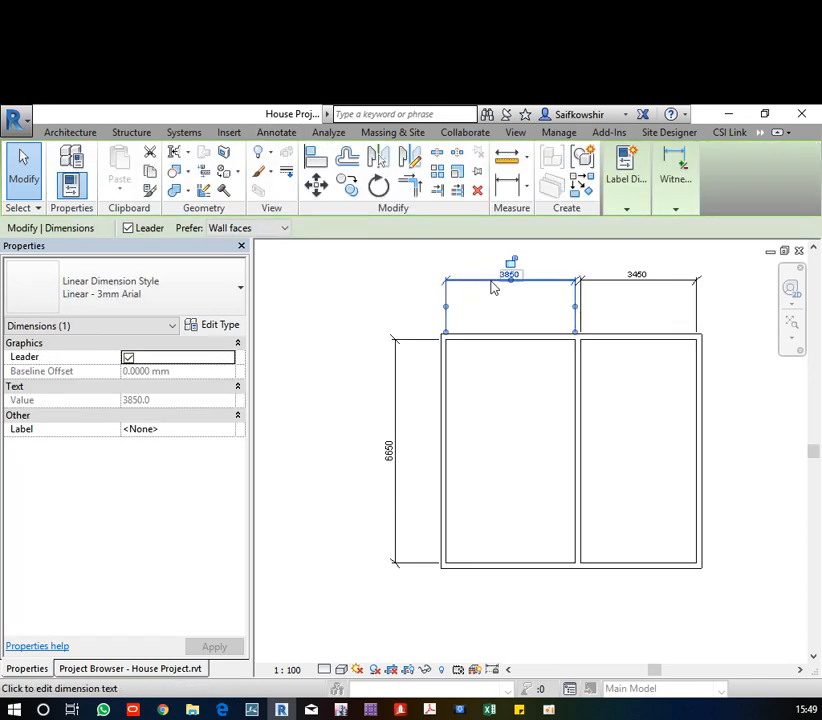
{"action": "left_click_drag", "start_coordinate": [493, 281], "coordinate": [495, 413]}
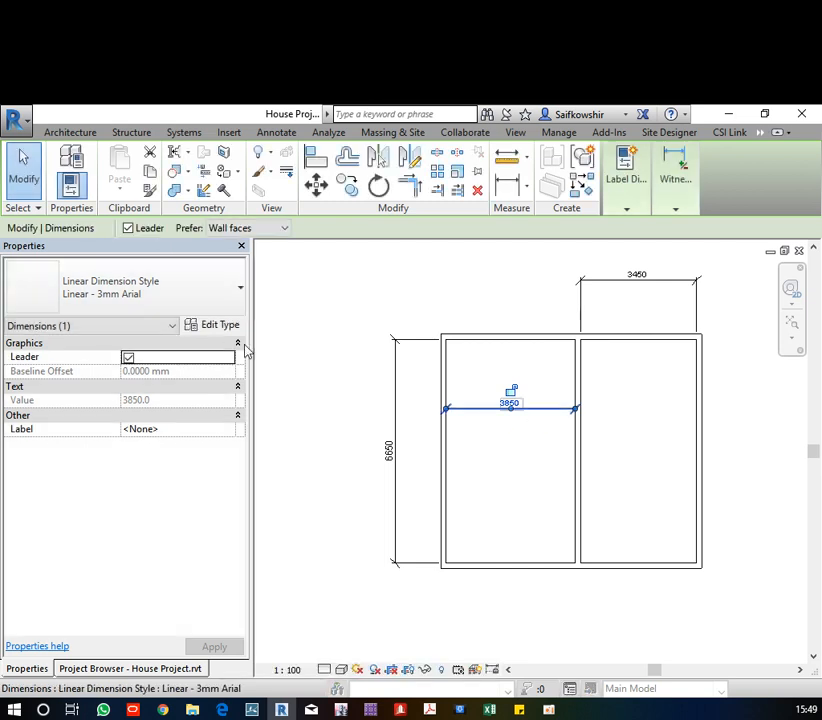
{"action": "scroll", "coordinate": [537, 440], "scroll_direction": "up", "scroll_amount": 3}
{"action": "middle_click_drag", "start_coordinate": [537, 451], "coordinate": [593, 417]}
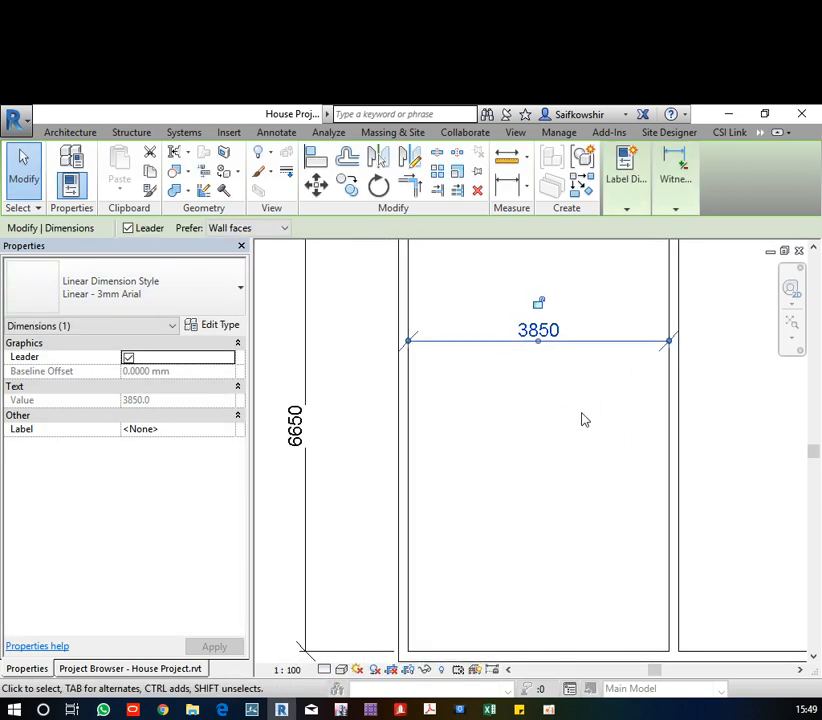
{"action": "key", "text": "Escape"}
Set the left room's clear width to 4000 mm by repositioning its left wall through the placed dimension
{"action": "left_click", "coordinate": [406, 415]}
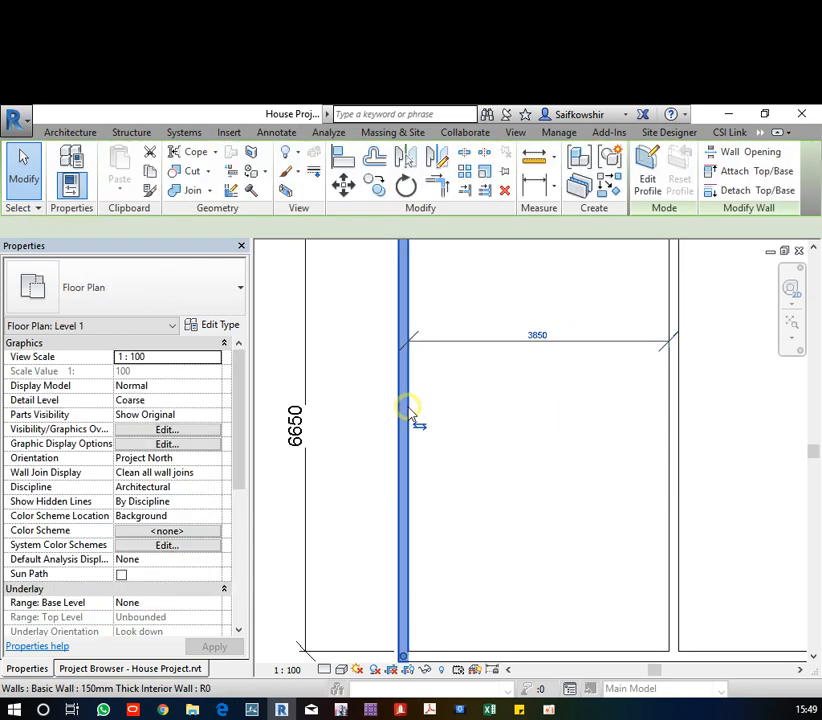
{"action": "left_click", "coordinate": [538, 330]}
{"action": "type", "text": "4"}
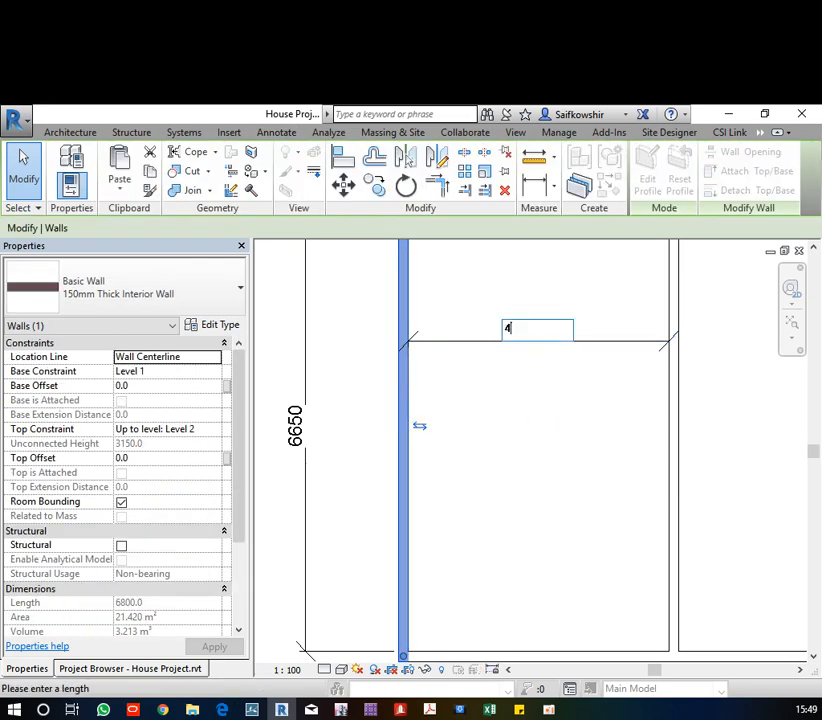
{"action": "type", "text": "000"}
{"action": "key", "text": "Return"}
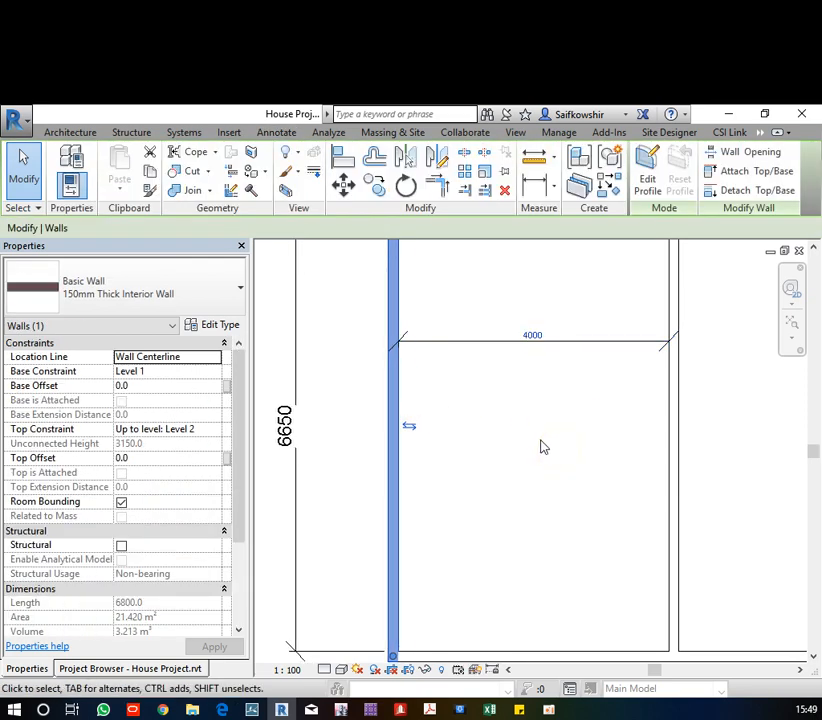
Compare the temporary and placed width dimensions of the left, middle and right walls
{"action": "scroll", "coordinate": [541, 444], "scroll_direction": "down", "scroll_amount": 3}
{"action": "left_click", "coordinate": [545, 284]}
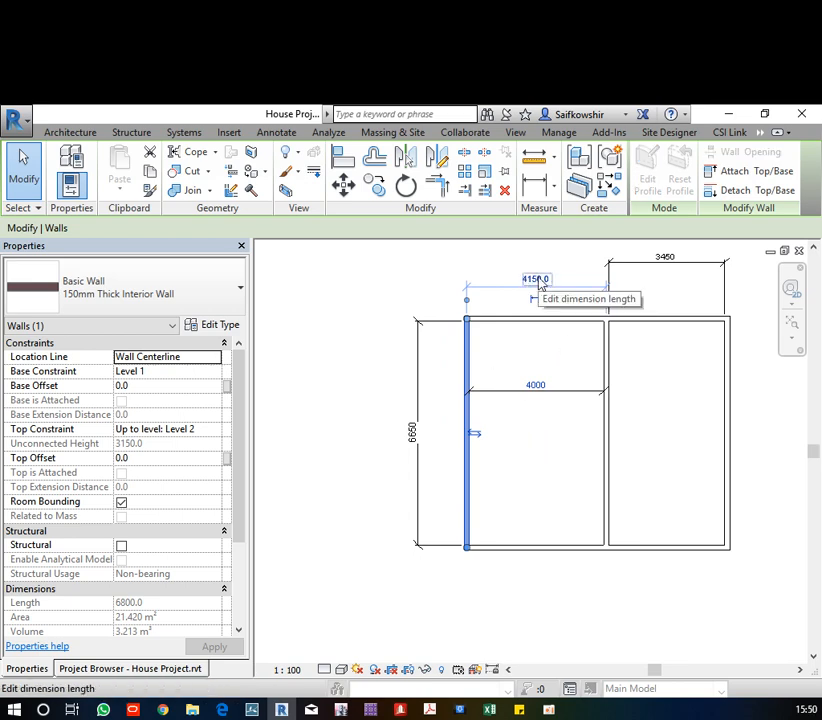
{"action": "left_click", "coordinate": [666, 394]}
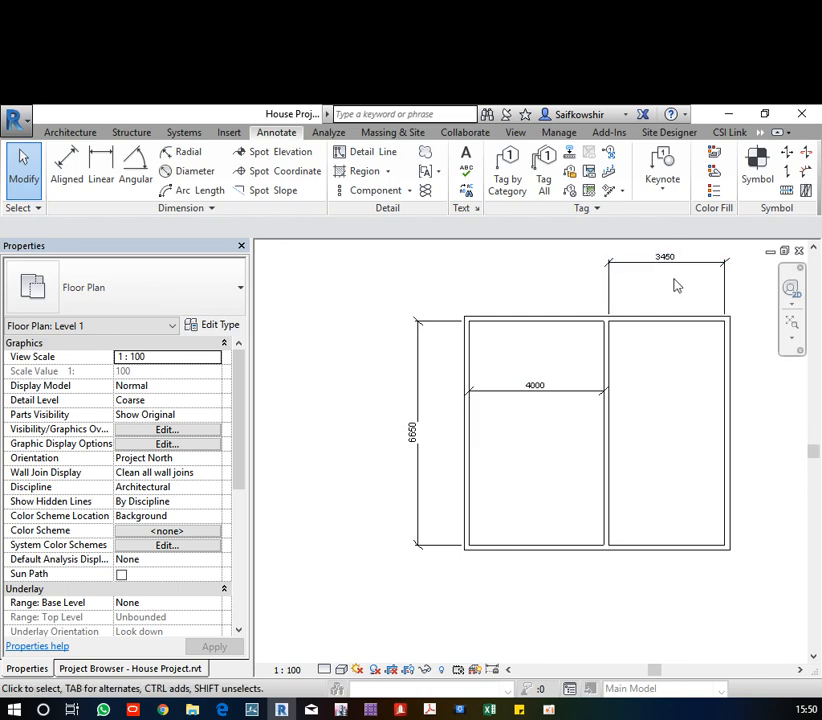
{"action": "middle_click_drag", "start_coordinate": [688, 314], "coordinate": [590, 307]}
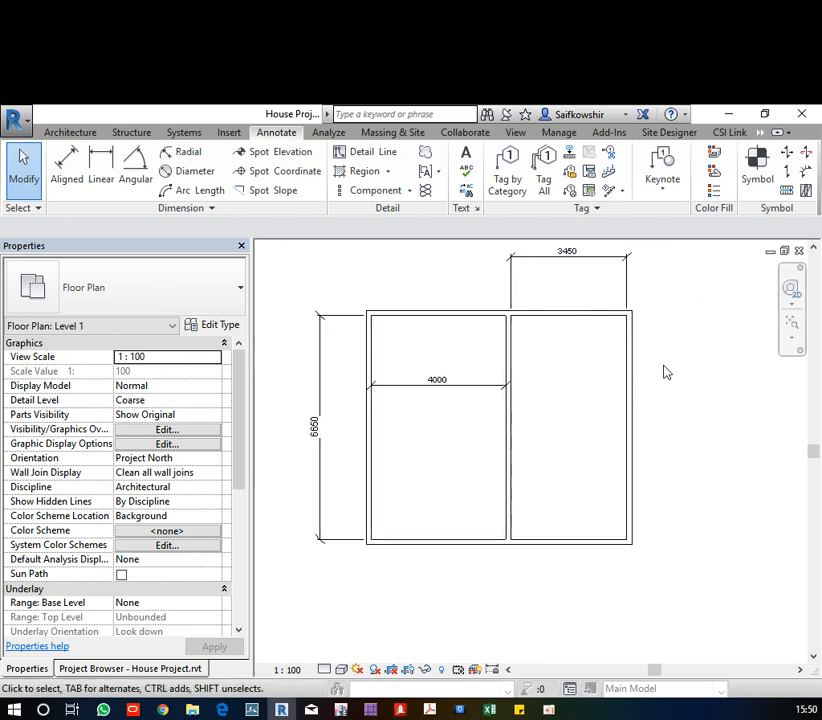
{"action": "scroll", "coordinate": [666, 372], "scroll_direction": "down", "scroll_amount": 1}
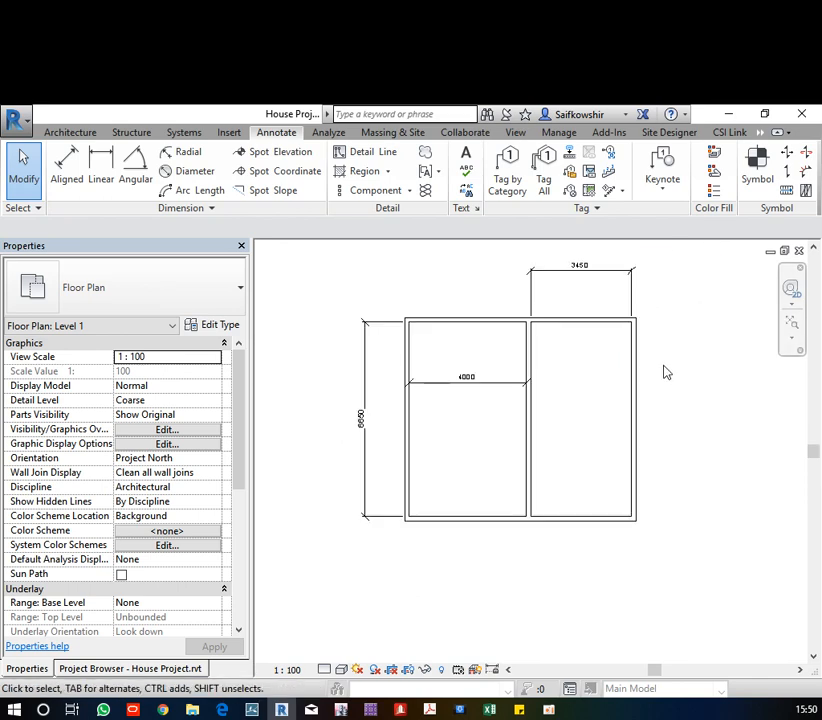
{"action": "left_click", "coordinate": [530, 354]}
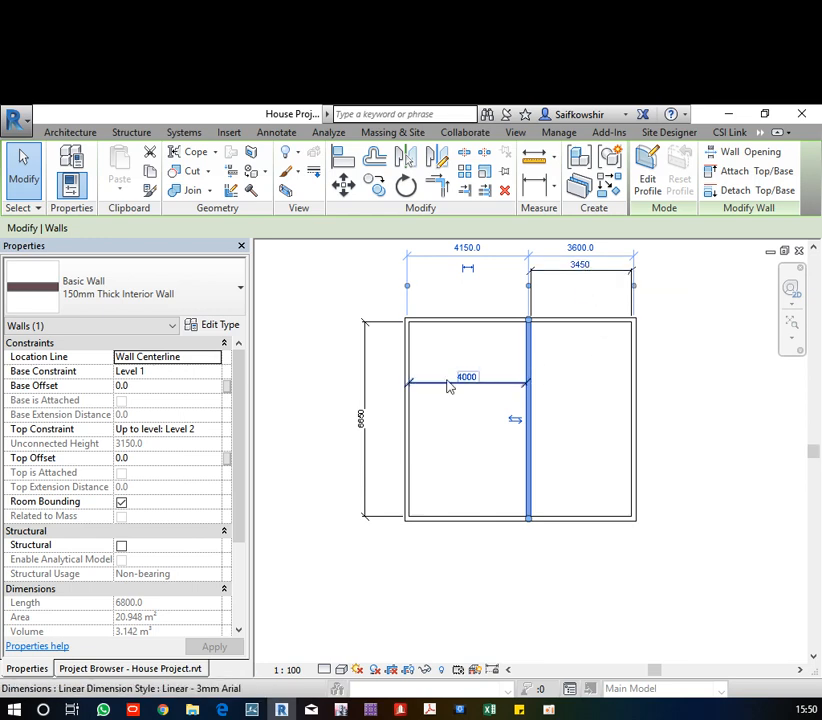
{"action": "left_click", "coordinate": [460, 411]}
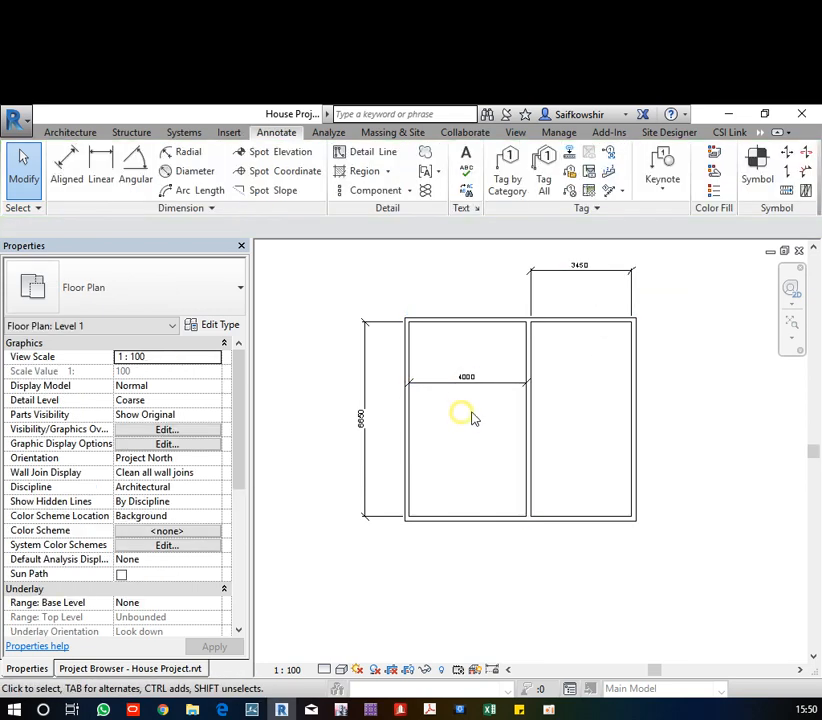
{"action": "left_click", "coordinate": [640, 399]}
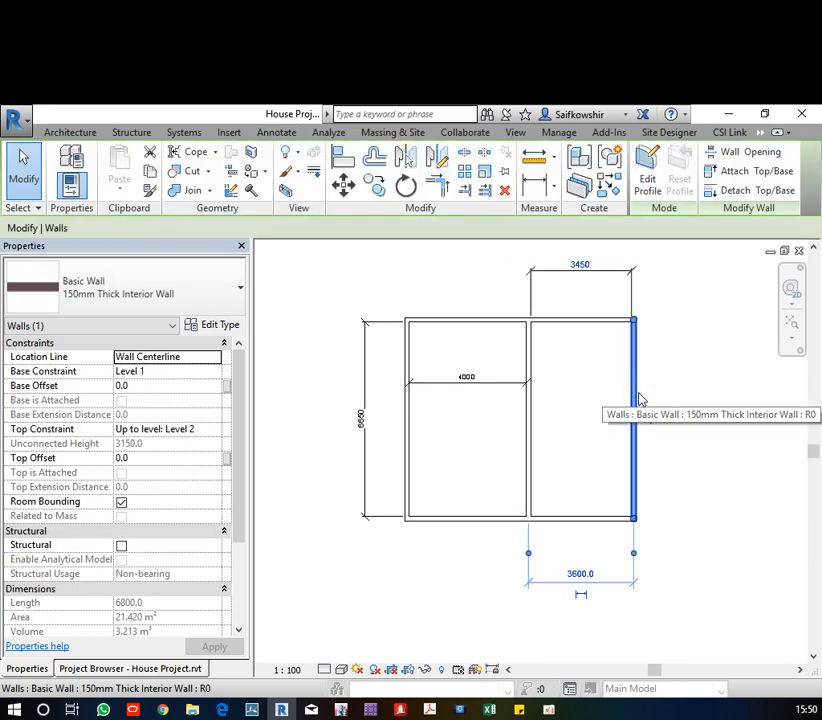
{"action": "left_click", "coordinate": [580, 448]}
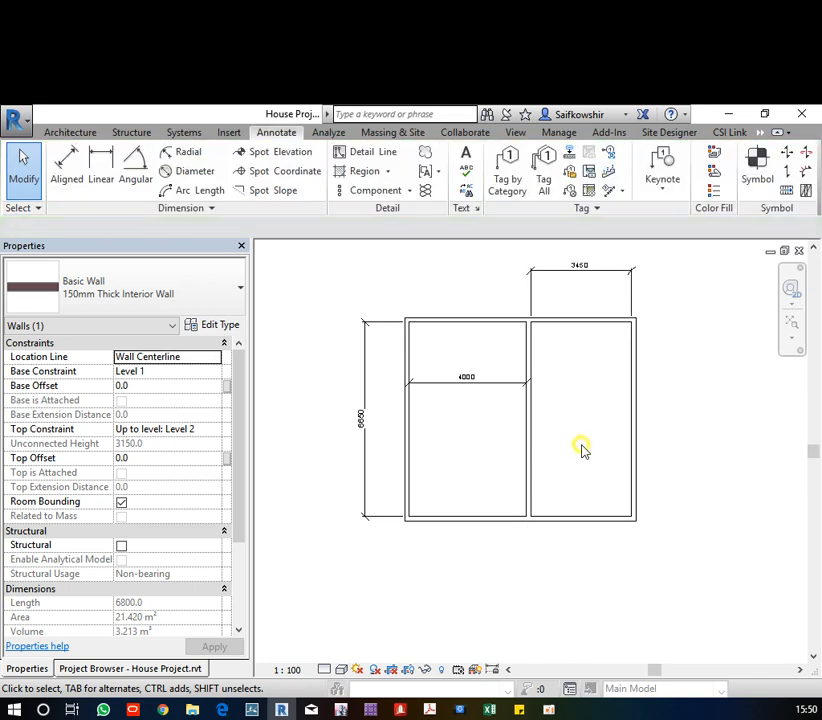
Add another clear width dimension inside the right room between its inner wall faces and finish dimensioning
{"action": "key", "text": "d"}
{"action": "key", "text": "i"}
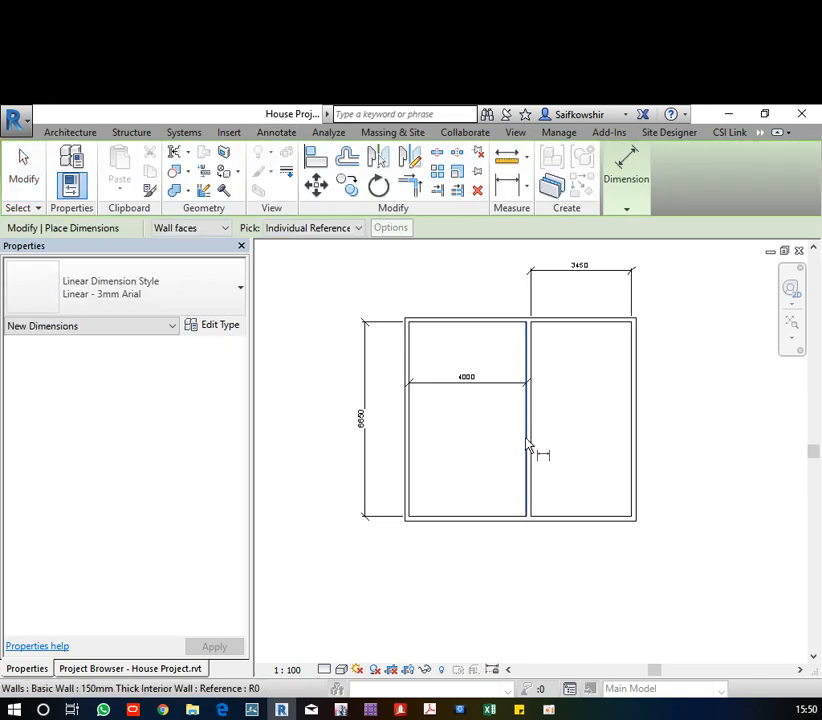
{"action": "left_click", "coordinate": [534, 435]}
{"action": "left_click", "coordinate": [628, 418]}
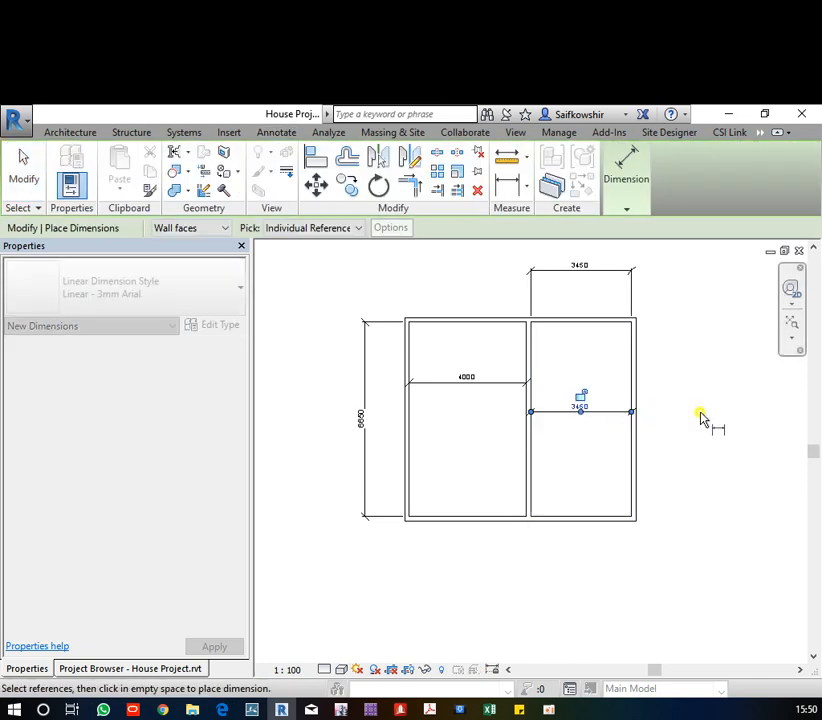
{"action": "left_click", "coordinate": [705, 418]}
{"action": "left_click", "coordinate": [22, 172]}
Set the right room's clear width to 4000 mm by repositioning its right wall through the inside dimension
{"action": "scroll", "coordinate": [591, 483], "scroll_direction": "up", "scroll_amount": 4}
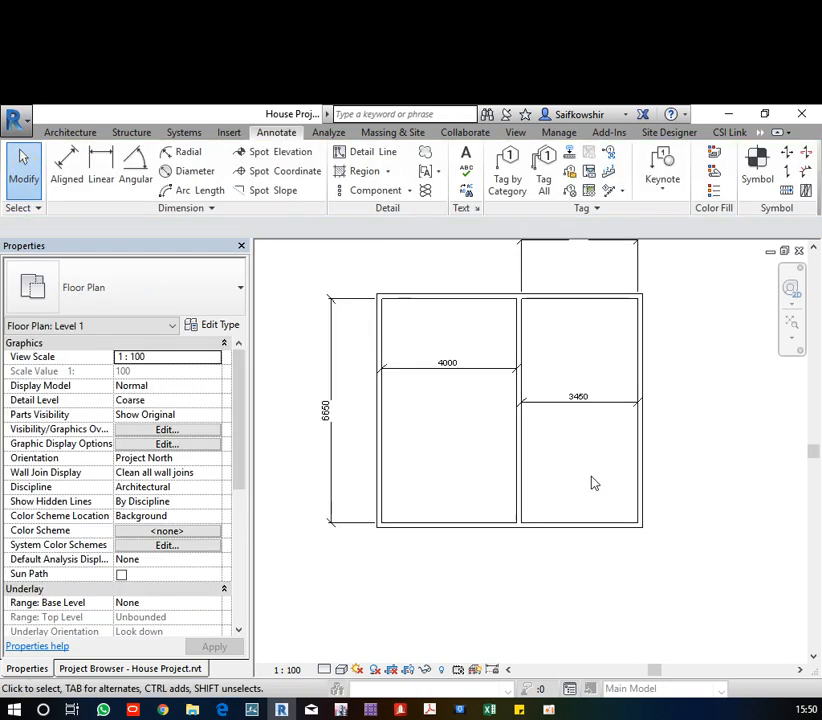
{"action": "left_click", "coordinate": [647, 455]}
{"action": "left_click", "coordinate": [576, 384]}
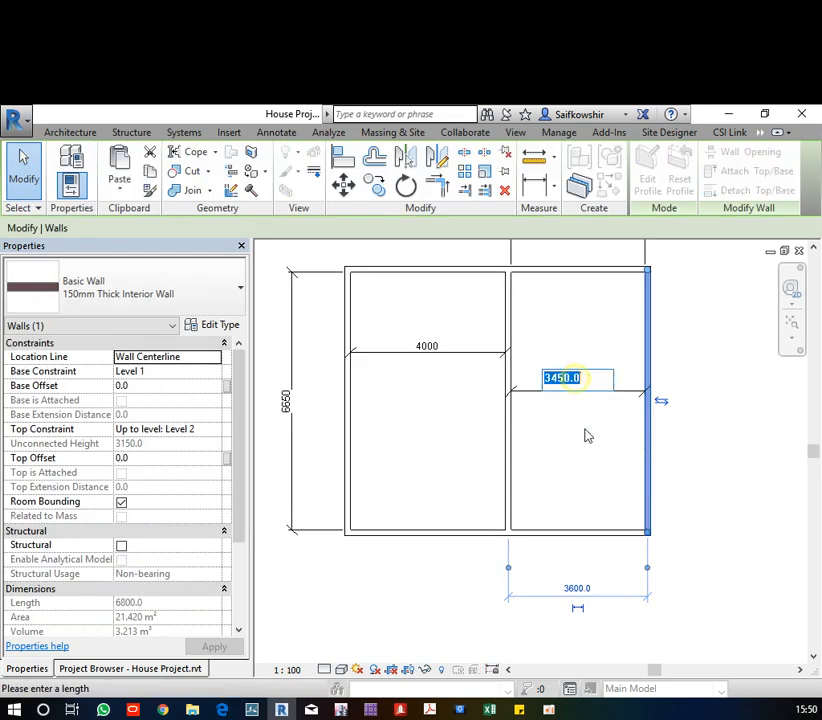
{"action": "type", "text": "400"}
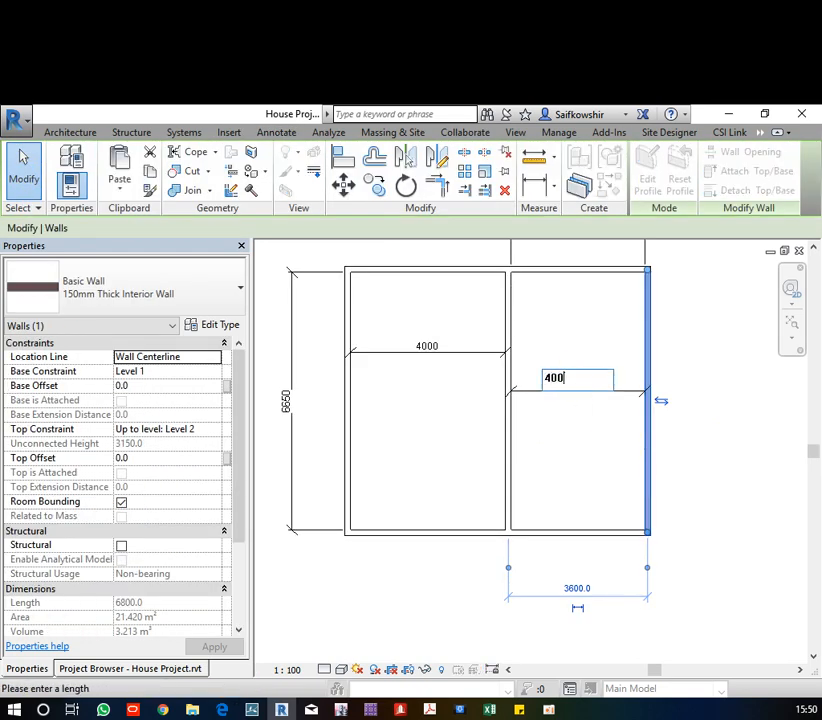
{"action": "type", "text": "0"}
{"action": "key", "text": "Return"}
{"action": "left_click", "coordinate": [552, 481]}
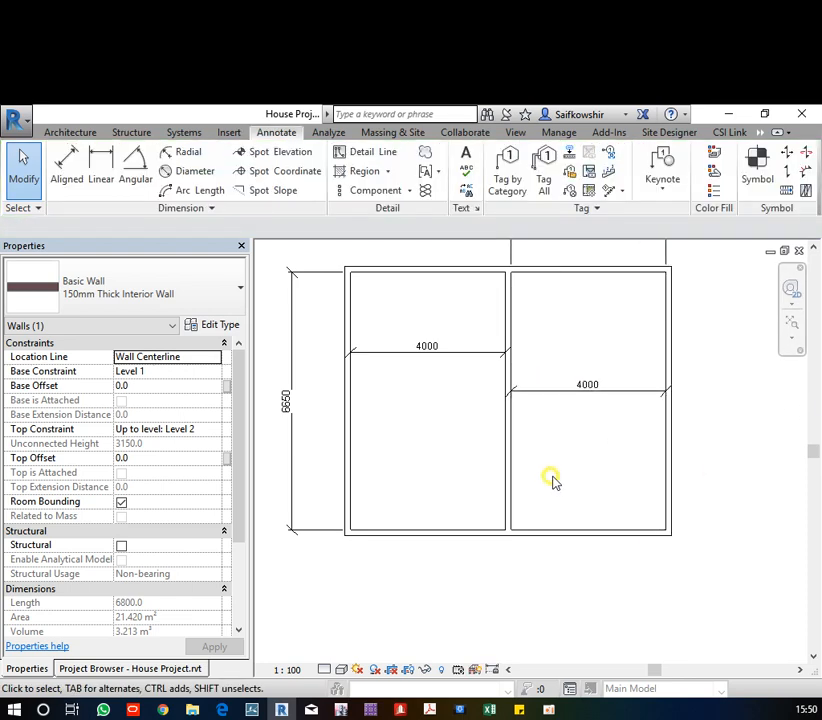
Set the right room's clear width to 4200 mm by repositioning the shared middle wall
{"action": "left_click", "coordinate": [508, 440]}
{"action": "left_click", "coordinate": [587, 385]}
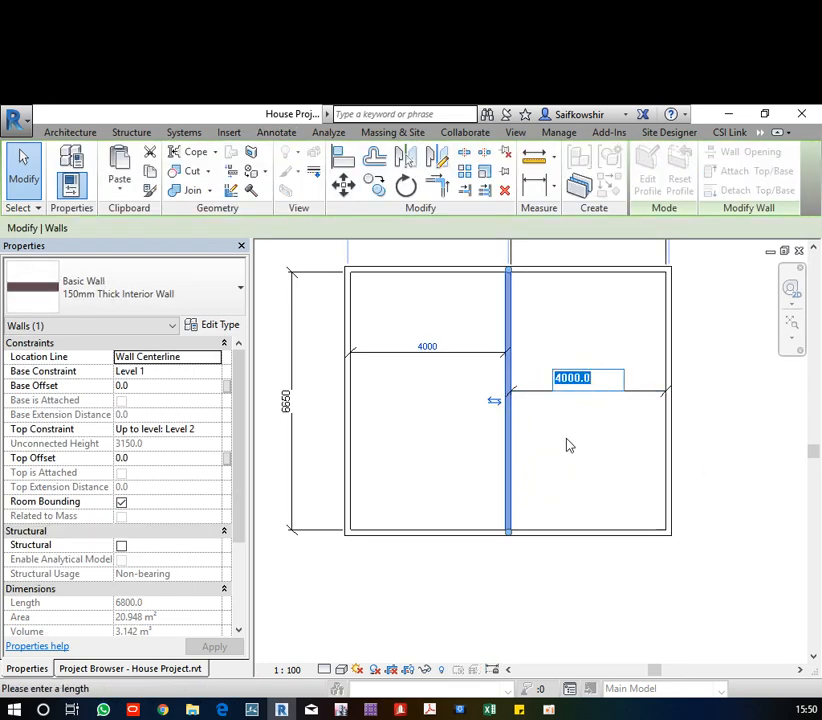
{"action": "type", "text": "42"}
{"action": "left_click", "coordinate": [594, 443]}
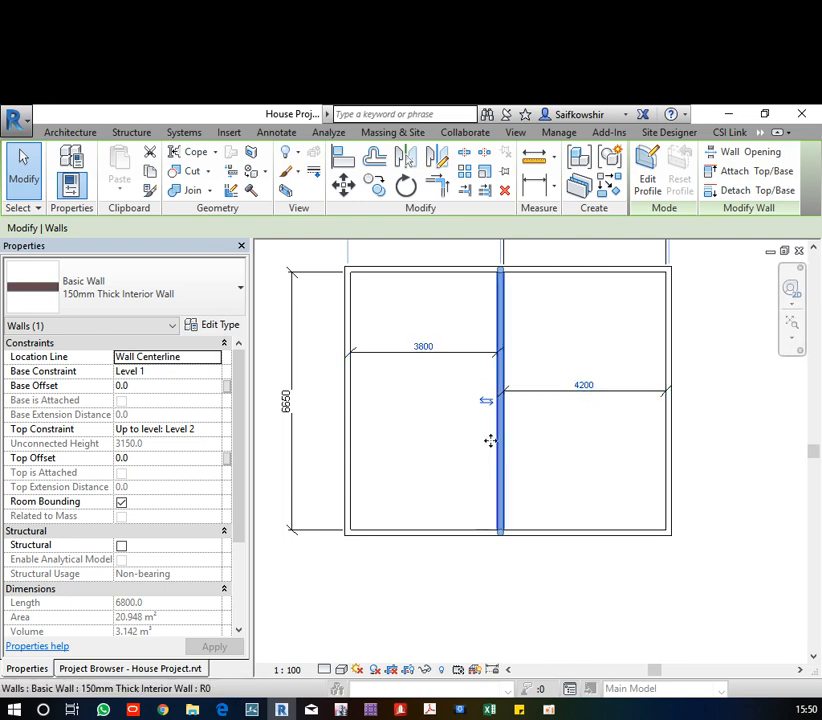
{"action": "left_click", "coordinate": [605, 460]}
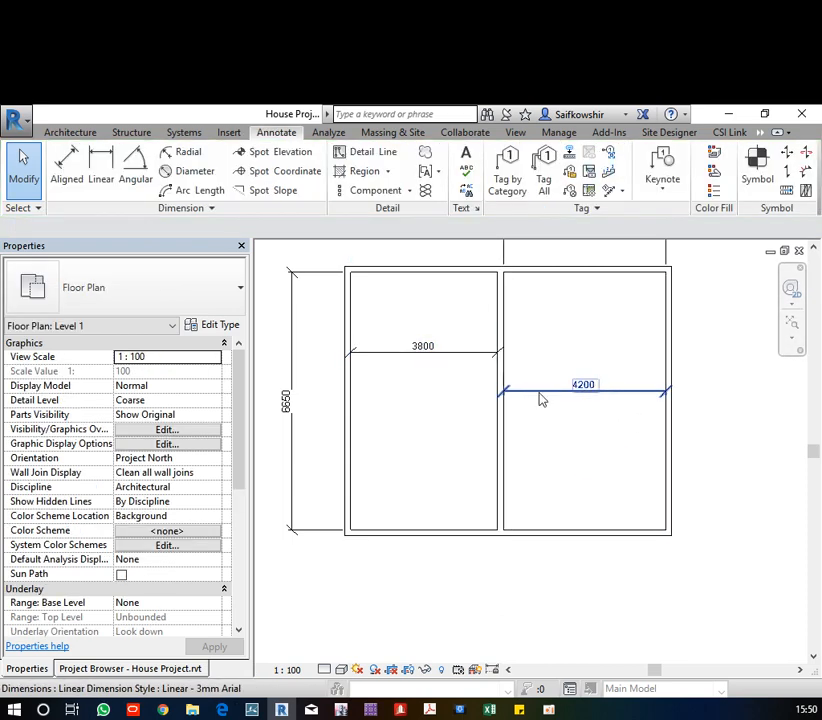
Undo the last move of the middle wall
{"action": "left_click", "coordinate": [500, 425]}
{"action": "left_click", "coordinate": [589, 432]}
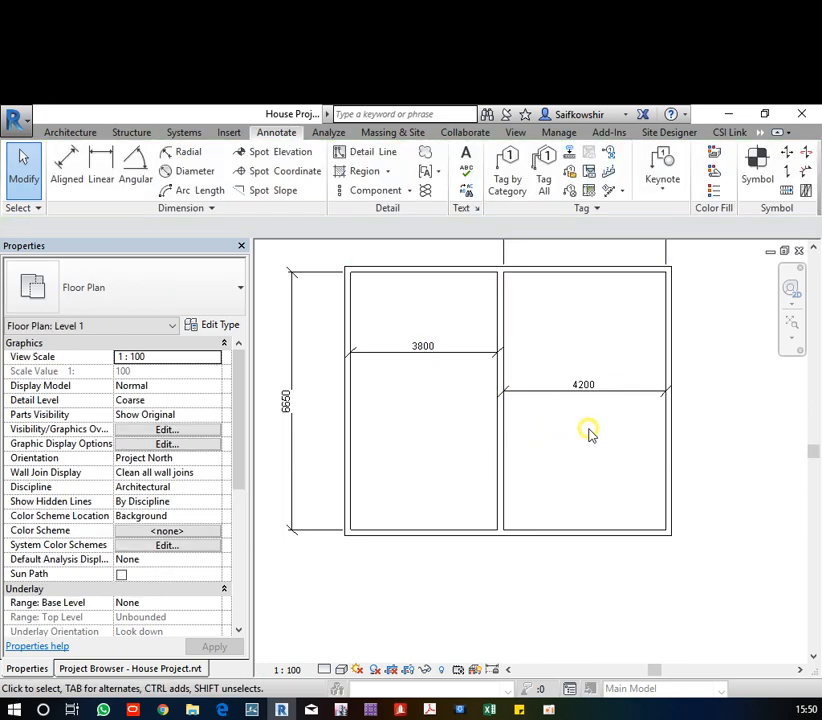
{"action": "key", "text": "ctrl+z"}
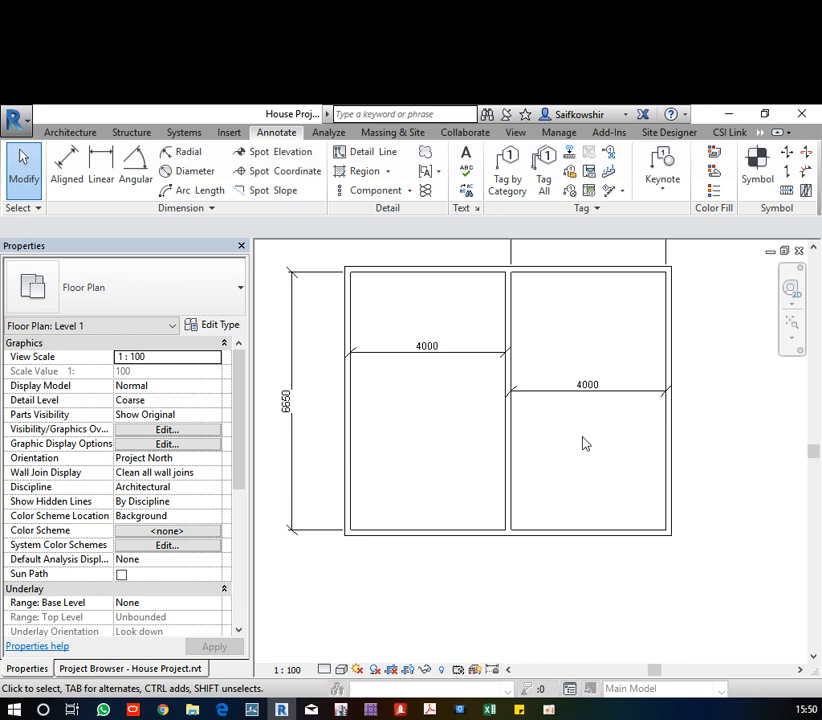
{"action": "left_click", "coordinate": [510, 433]}
{"action": "key", "text": "Return"}
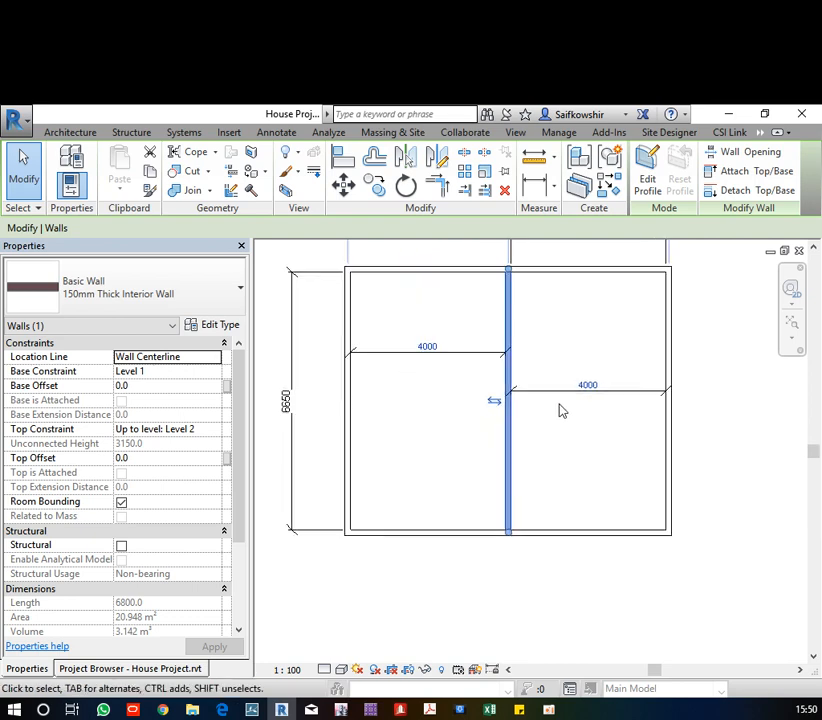
{"action": "left_click", "coordinate": [580, 337]}
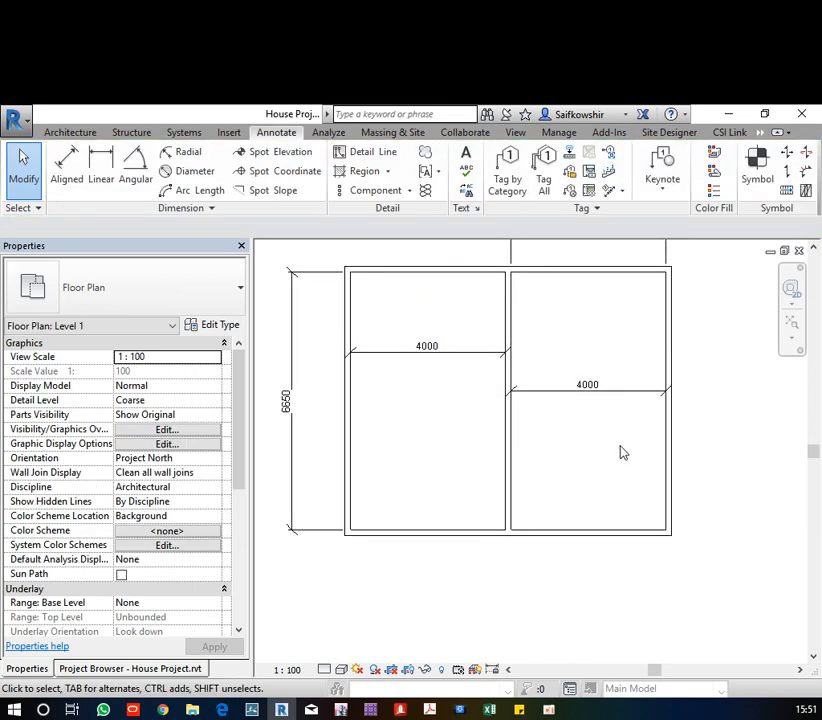
Draw a horizontal 150mm Thick Interior Wall across both rooms, about 1450 mm clear below the top wall, using Create Similar
{"action": "scroll", "coordinate": [620, 453], "scroll_direction": "down", "scroll_amount": 1}
{"action": "scroll", "coordinate": [628, 413], "scroll_direction": "down", "scroll_amount": 1}
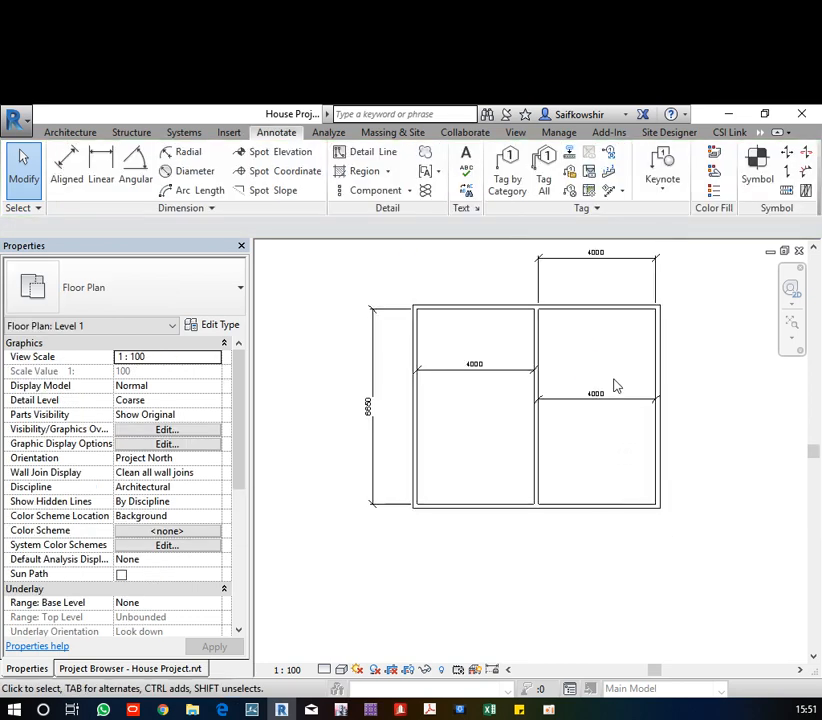
{"action": "middle_click_drag", "start_coordinate": [615, 385], "coordinate": [657, 394]}
{"action": "scroll", "coordinate": [608, 404], "scroll_direction": "up", "scroll_amount": 2}
{"action": "middle_click_drag", "start_coordinate": [606, 404], "coordinate": [550, 398]}
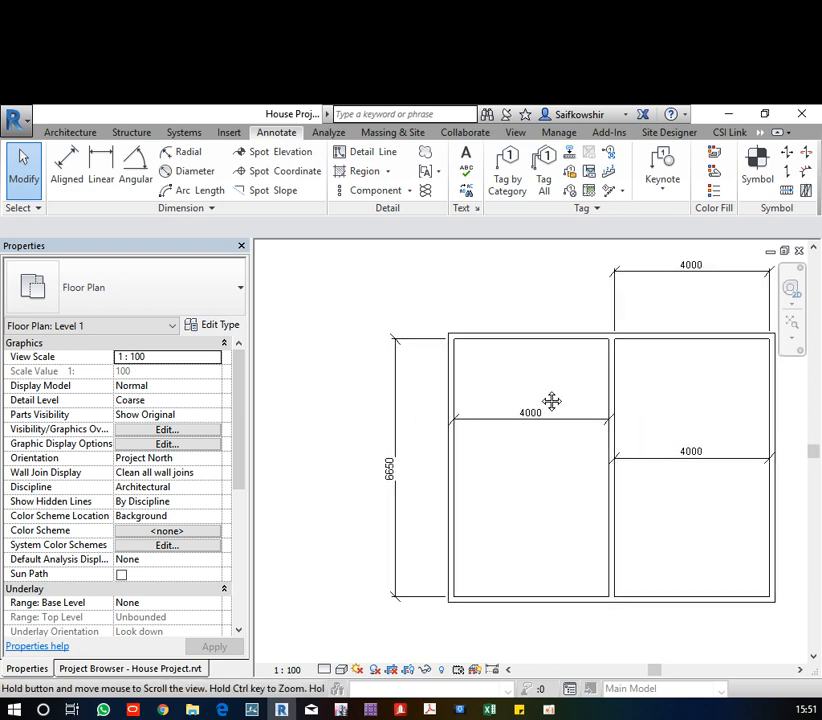
{"action": "scroll", "coordinate": [543, 394], "scroll_direction": "down", "scroll_amount": 1}
{"action": "scroll", "coordinate": [523, 422], "scroll_direction": "down", "scroll_amount": 1}
{"action": "scroll", "coordinate": [477, 398], "scroll_direction": "up", "scroll_amount": 1}
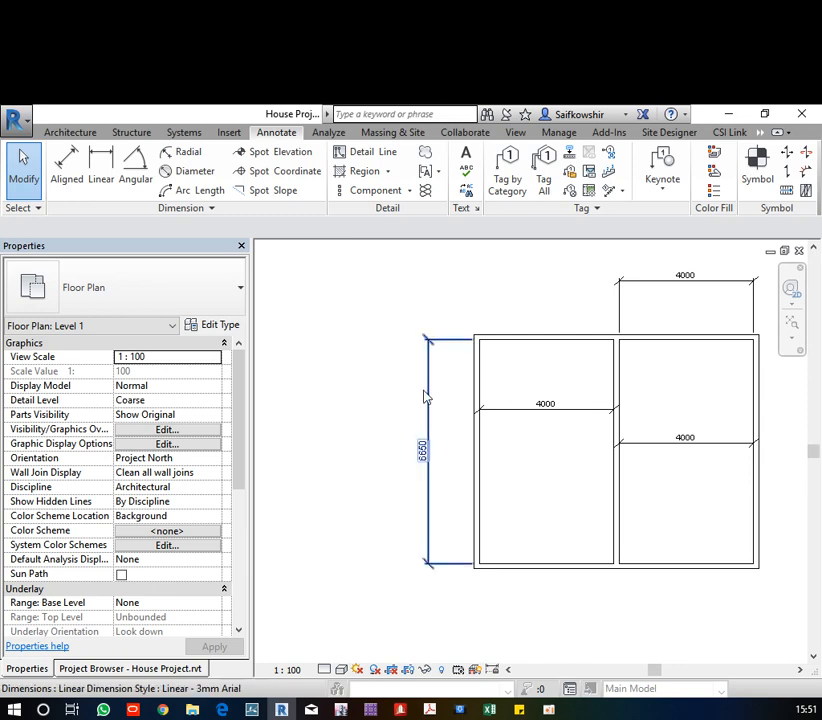
{"action": "right_click", "coordinate": [481, 384]}
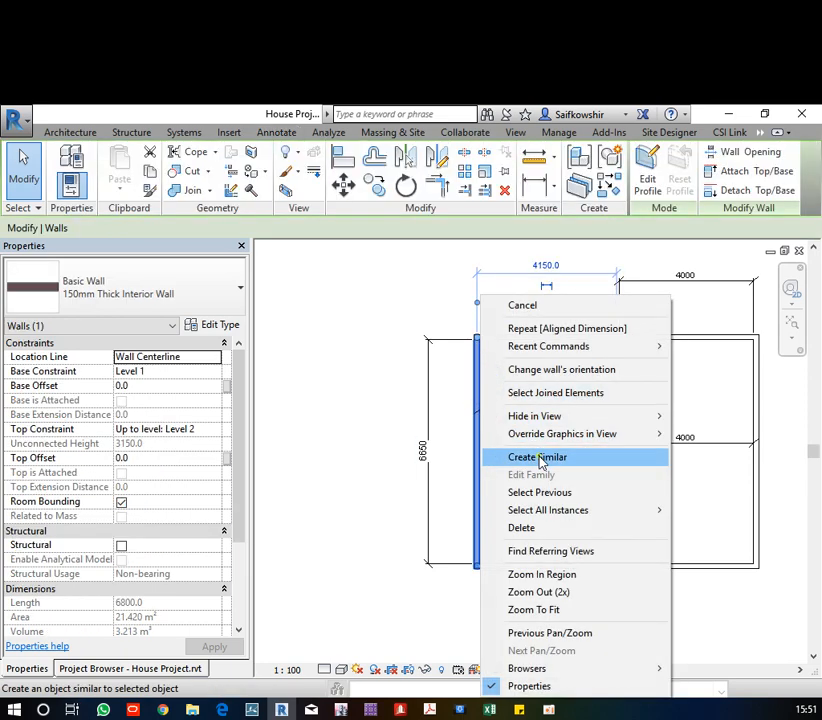
{"action": "left_click", "coordinate": [546, 458]}
{"action": "left_click", "coordinate": [483, 390]}
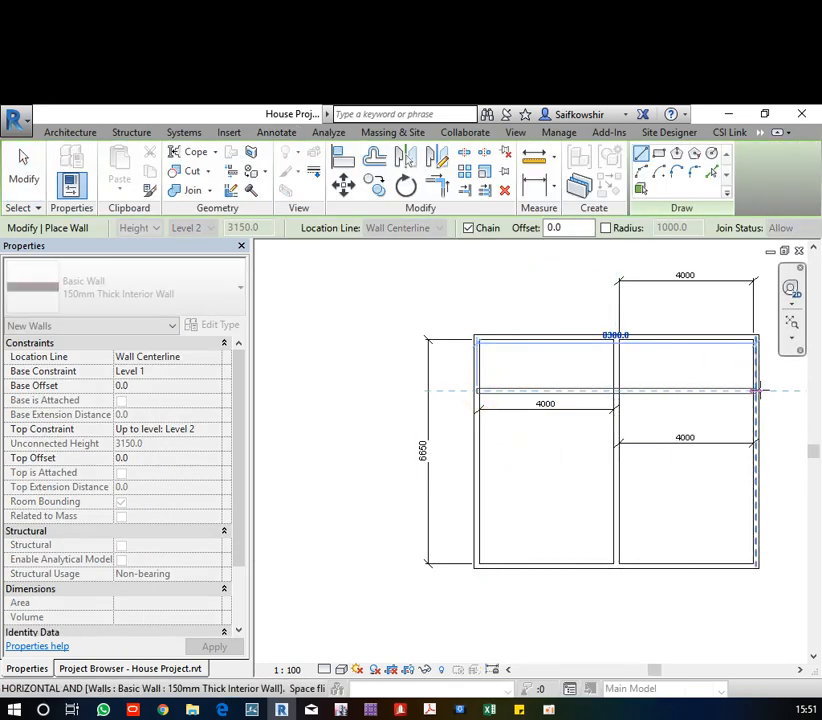
{"action": "left_click", "coordinate": [758, 389]}
{"action": "right_click", "coordinate": [722, 400]}
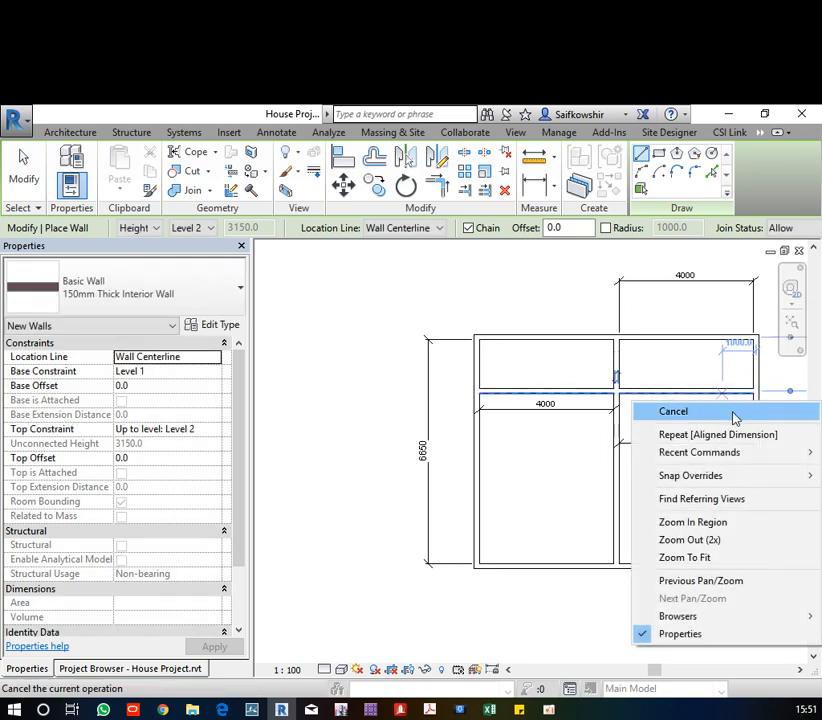
{"action": "left_click", "coordinate": [731, 411]}
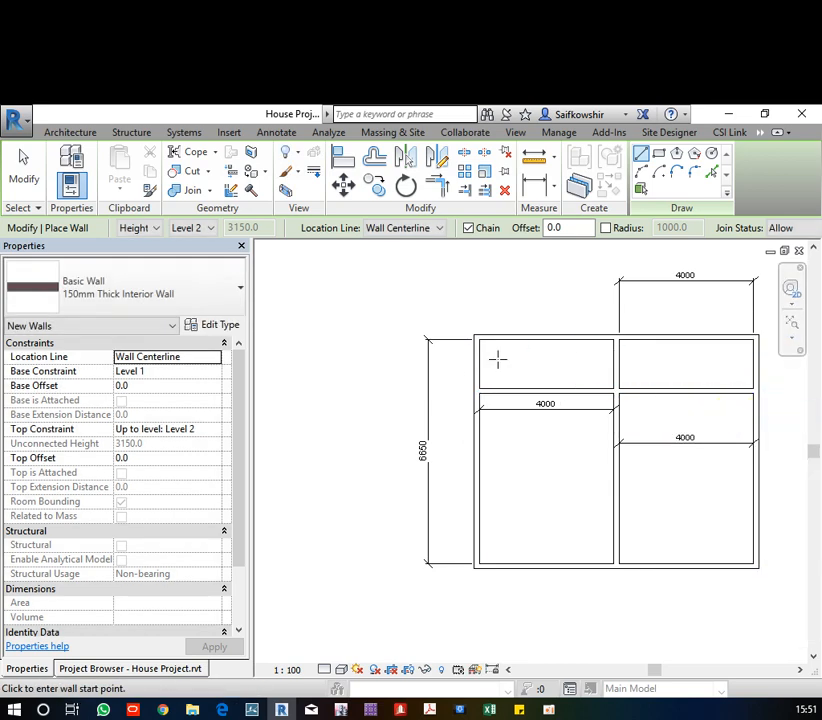
{"action": "key", "text": "m"}
{"action": "key", "text": "d"}
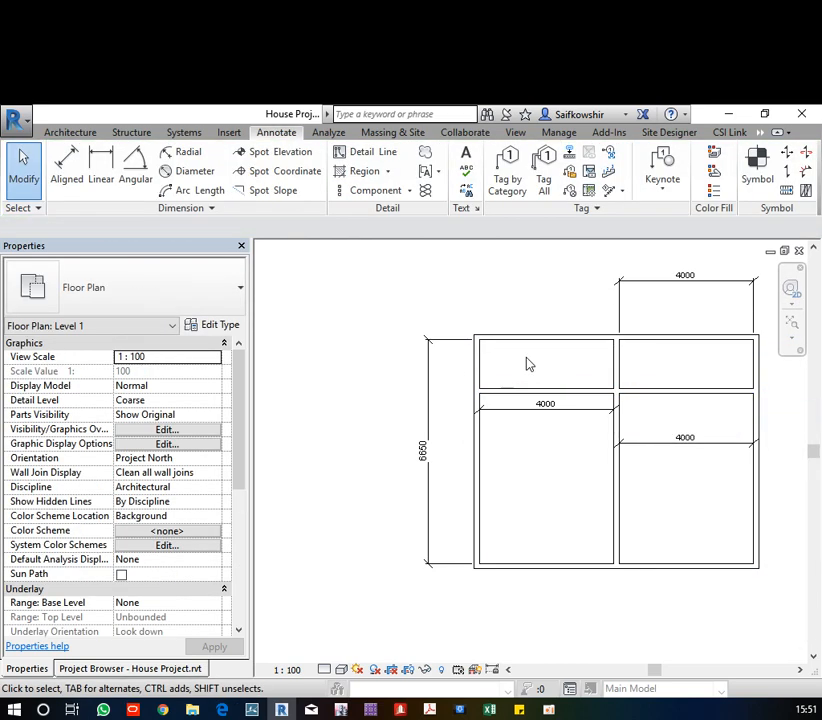
Dimension the clear depth of the upper left room between the top wall and the new horizontal wall
{"action": "key", "text": "d"}
{"action": "key", "text": "i"}
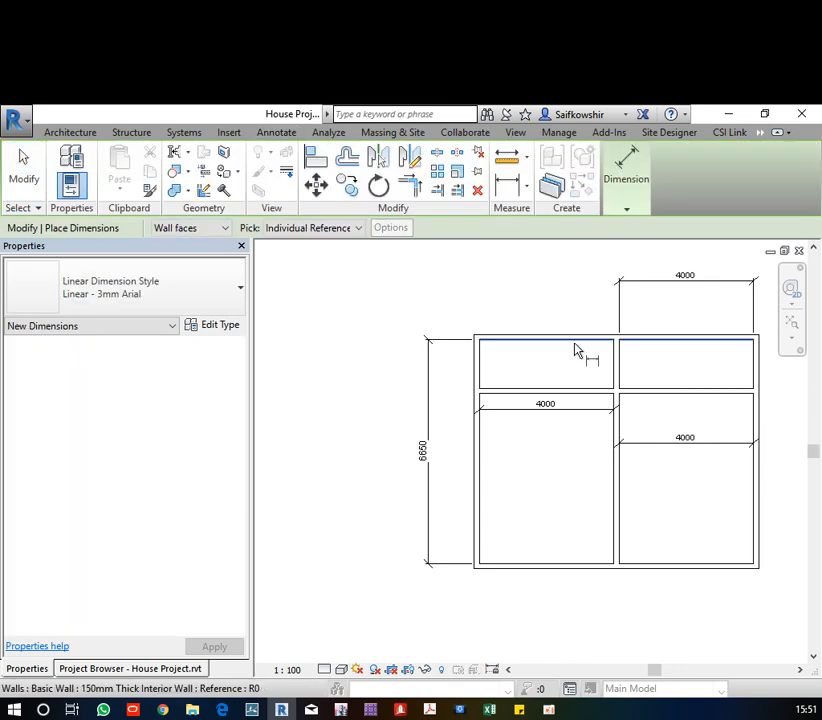
{"action": "left_click", "coordinate": [576, 347]}
{"action": "left_click", "coordinate": [570, 390]}
{"action": "left_click", "coordinate": [577, 470]}
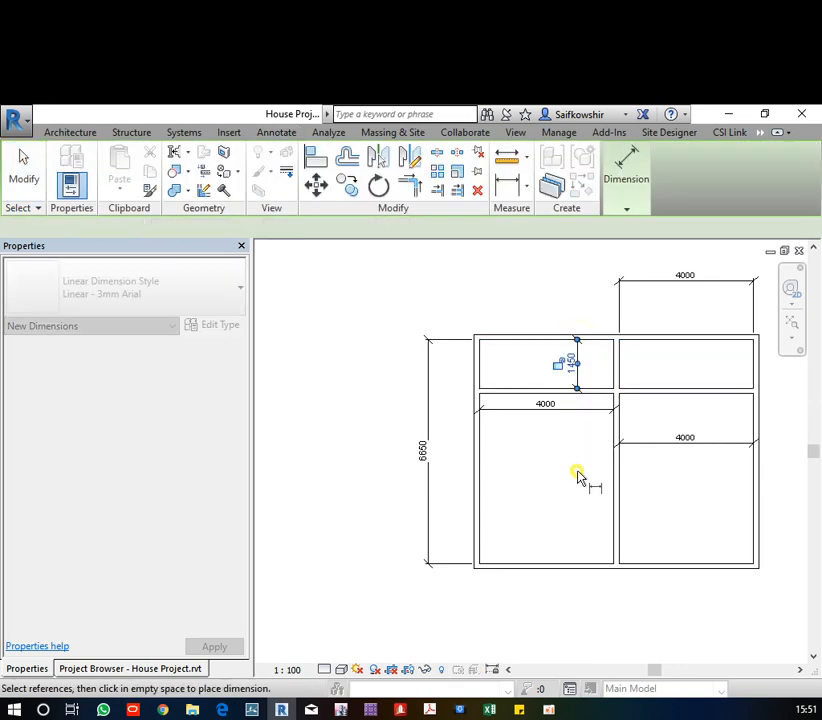
{"action": "left_click", "coordinate": [23, 170]}
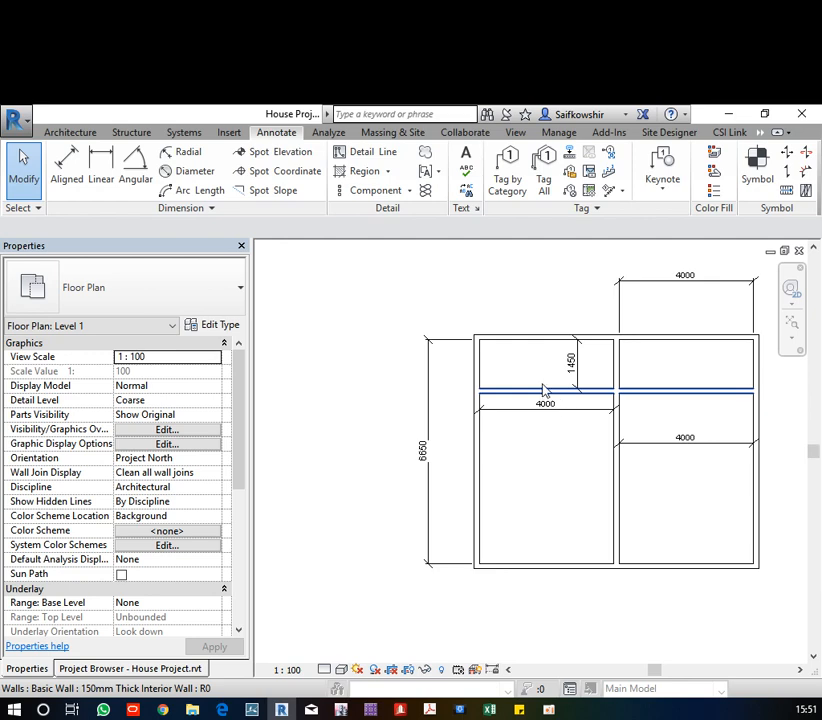
Set the upper left room's clear depth to 1500 mm by repositioning the new horizontal wall
{"action": "left_click", "coordinate": [543, 390]}
{"action": "left_click", "coordinate": [571, 363]}
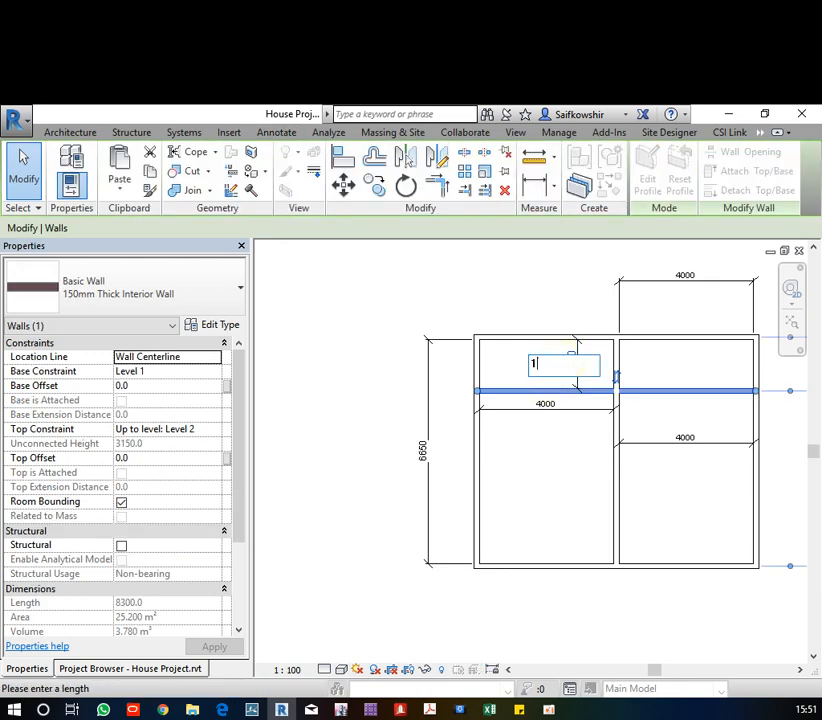
{"action": "key", "text": "Return"}
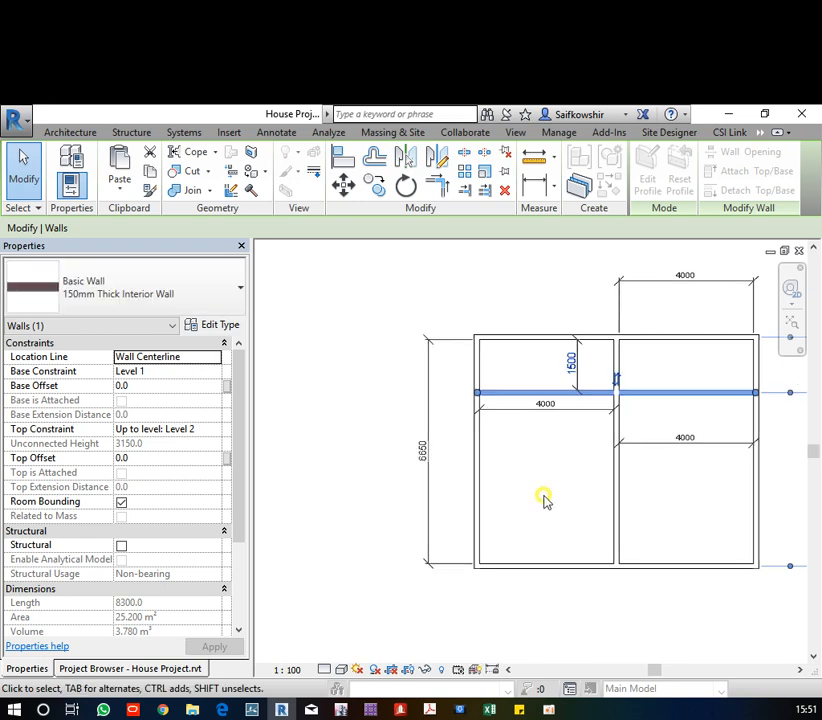
{"action": "left_click", "coordinate": [563, 481]}
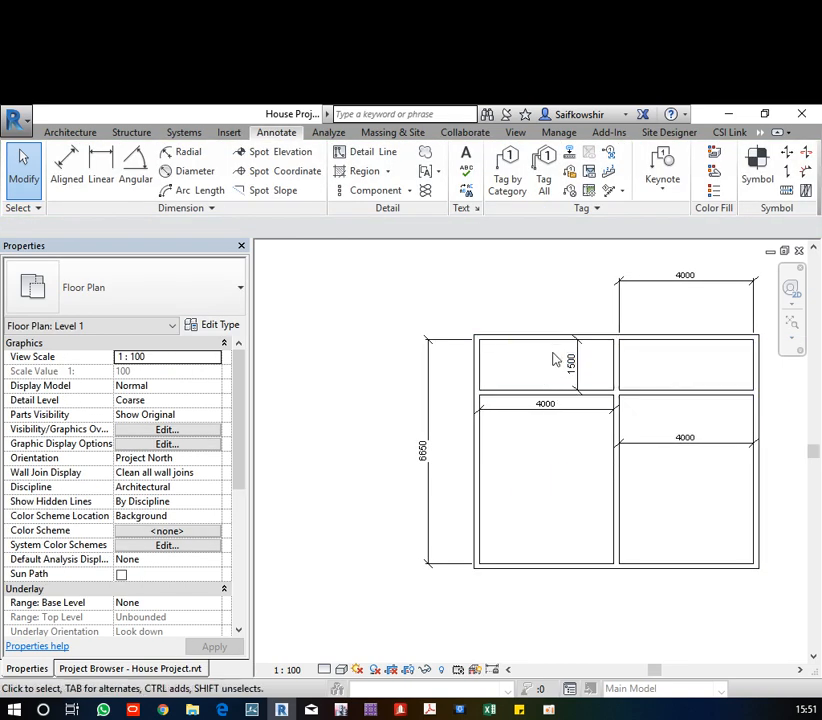
Draw a vertical 150mm Thick Interior Wall dividing the upper left room, about 1950 mm clear from the left outer wall
{"action": "right_click", "coordinate": [548, 393]}
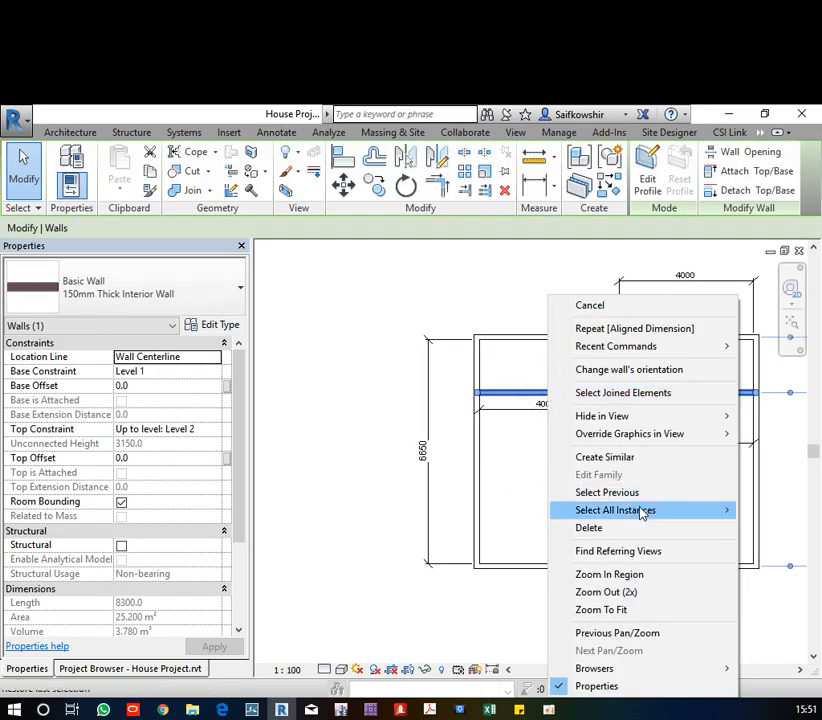
{"action": "left_click", "coordinate": [622, 466]}
{"action": "left_click", "coordinate": [548, 393]}
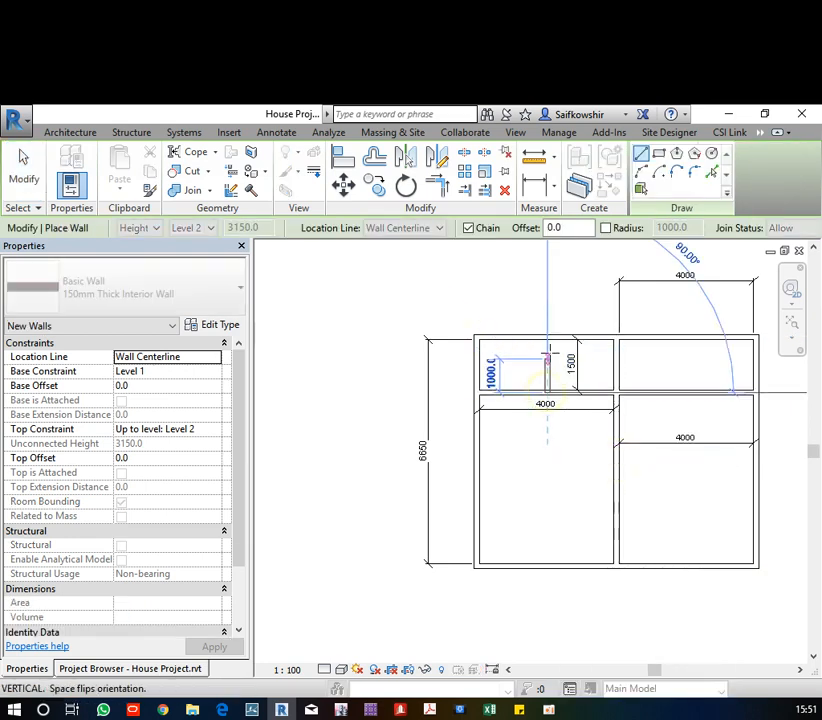
{"action": "left_click", "coordinate": [548, 339]}
{"action": "right_click", "coordinate": [572, 352]}
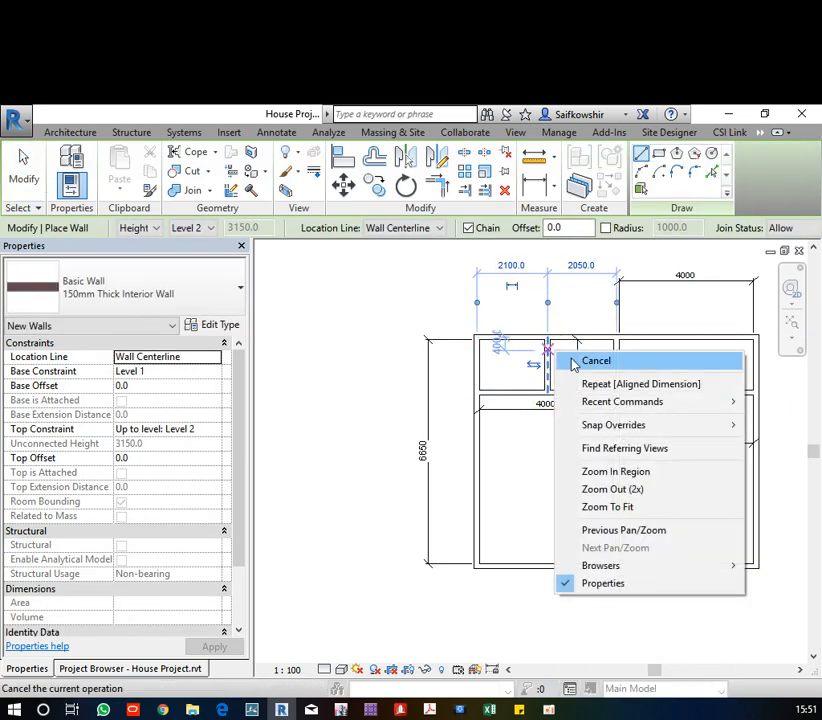
{"action": "left_click", "coordinate": [598, 360]}
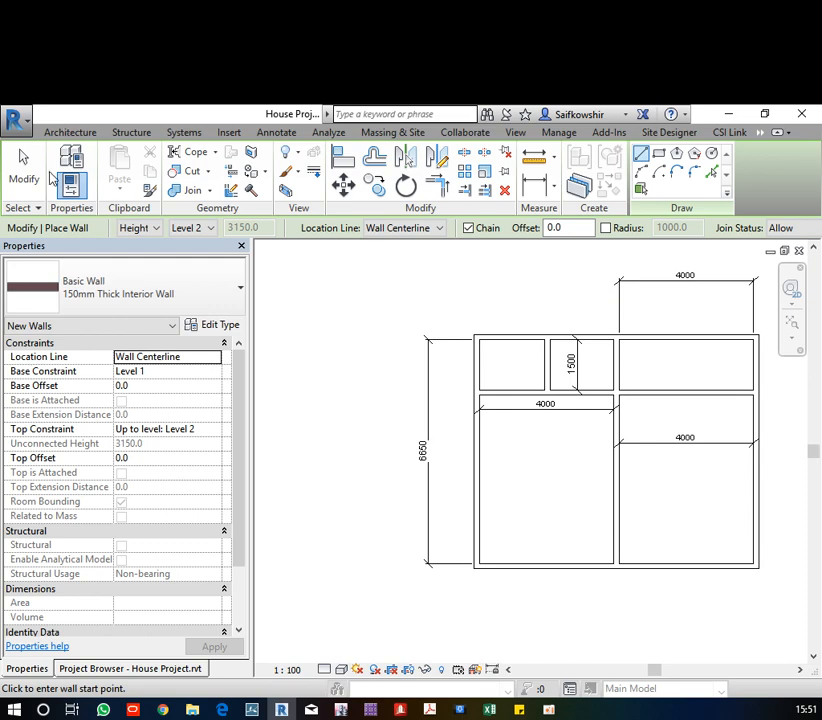
{"action": "left_click", "coordinate": [24, 172]}
Dimension the clear widths of the two small rooms on either side of the new dividing wall
{"action": "scroll", "coordinate": [556, 362], "scroll_direction": "up", "scroll_amount": 2}
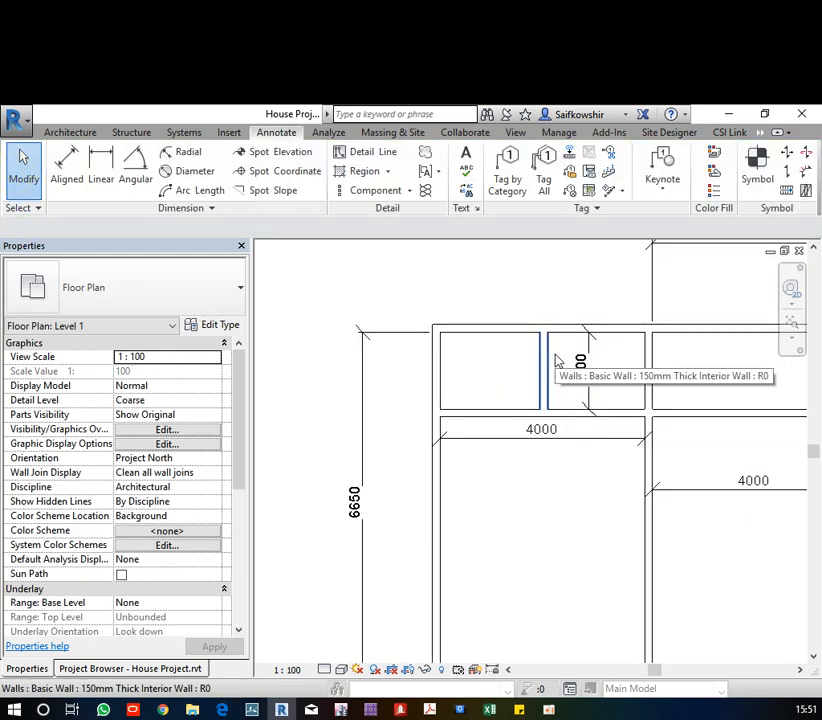
{"action": "key", "text": "d"}
{"action": "key", "text": "i"}
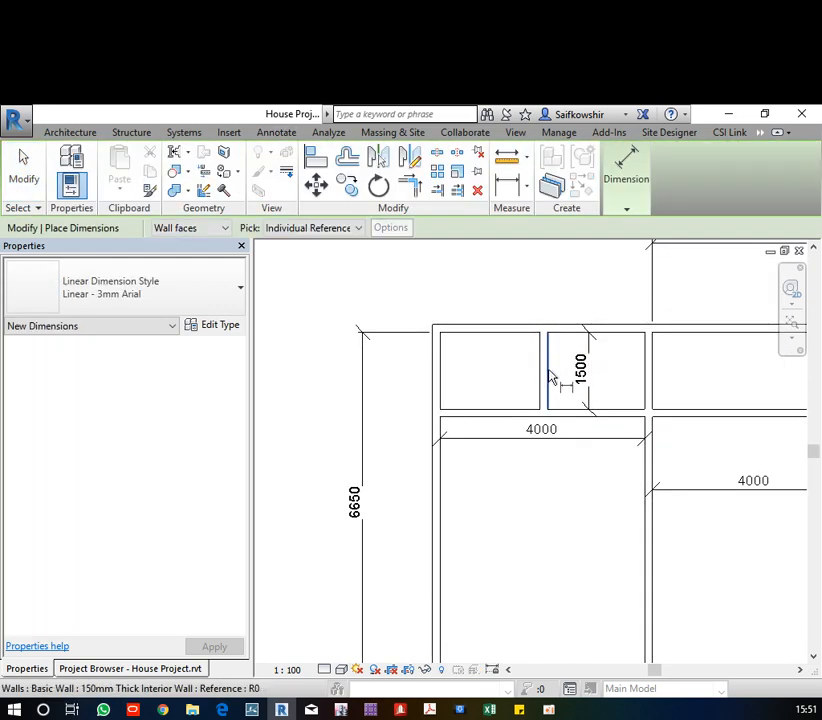
{"action": "left_click", "coordinate": [549, 376]}
{"action": "left_click", "coordinate": [646, 377]}
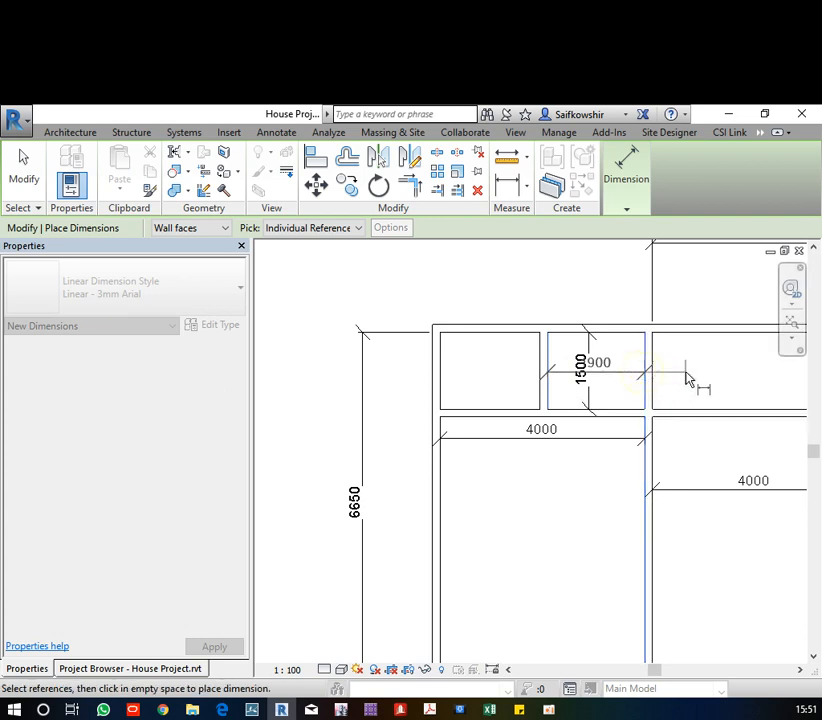
{"action": "left_click", "coordinate": [686, 372]}
{"action": "left_click", "coordinate": [539, 348]}
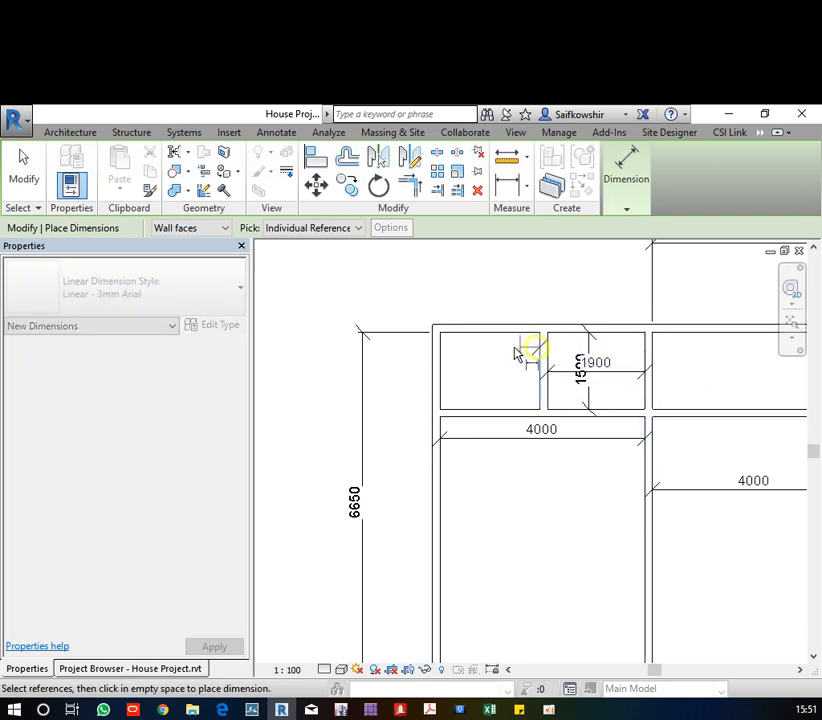
{"action": "left_click", "coordinate": [445, 368]}
{"action": "left_click", "coordinate": [288, 371]}
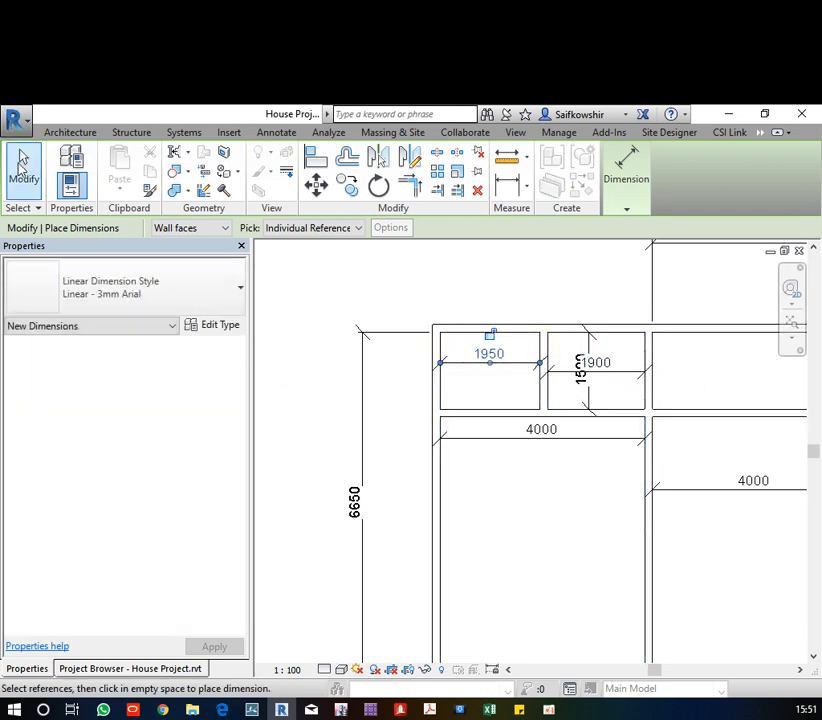
{"action": "left_click", "coordinate": [20, 170]}
Set the clear width of the small room to the right of the dividing wall to 2000 mm by repositioning that wall
{"action": "scroll", "coordinate": [633, 363], "scroll_direction": "up", "scroll_amount": 2}
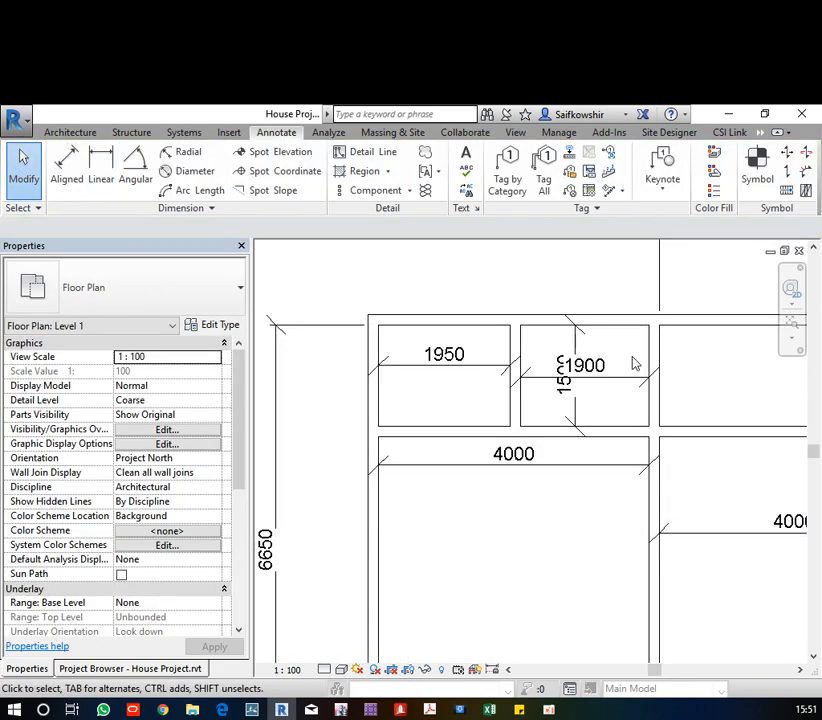
{"action": "scroll", "coordinate": [633, 363], "scroll_direction": "up", "scroll_amount": 2}
{"action": "left_click", "coordinate": [471, 405]}
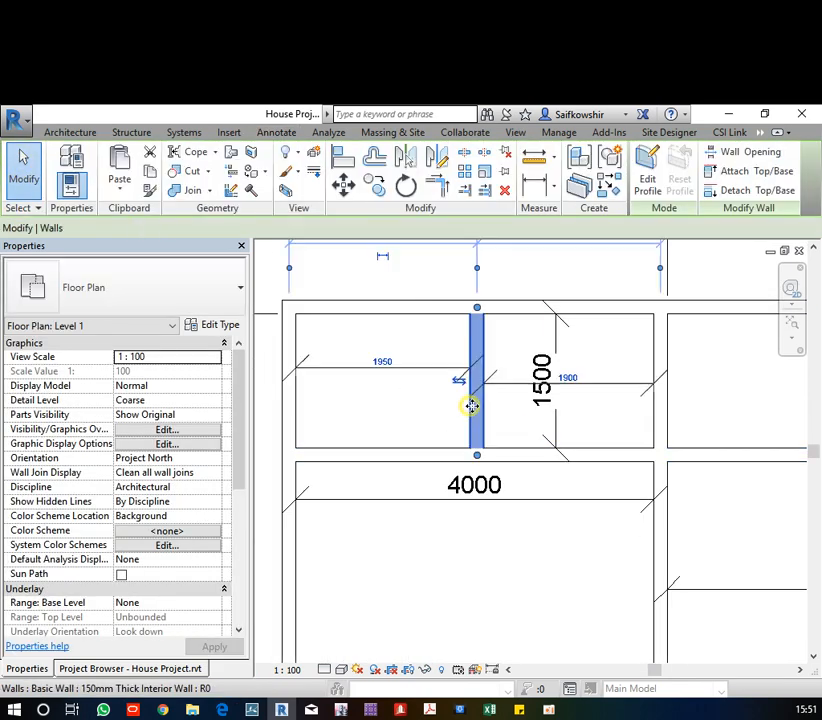
{"action": "left_click", "coordinate": [566, 377]}
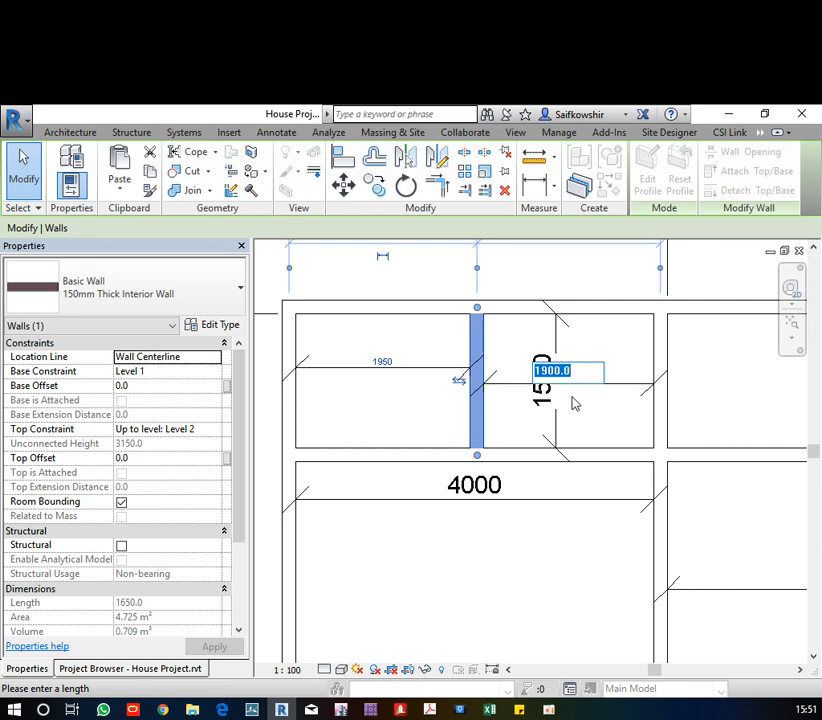
{"action": "type", "text": "2000"}
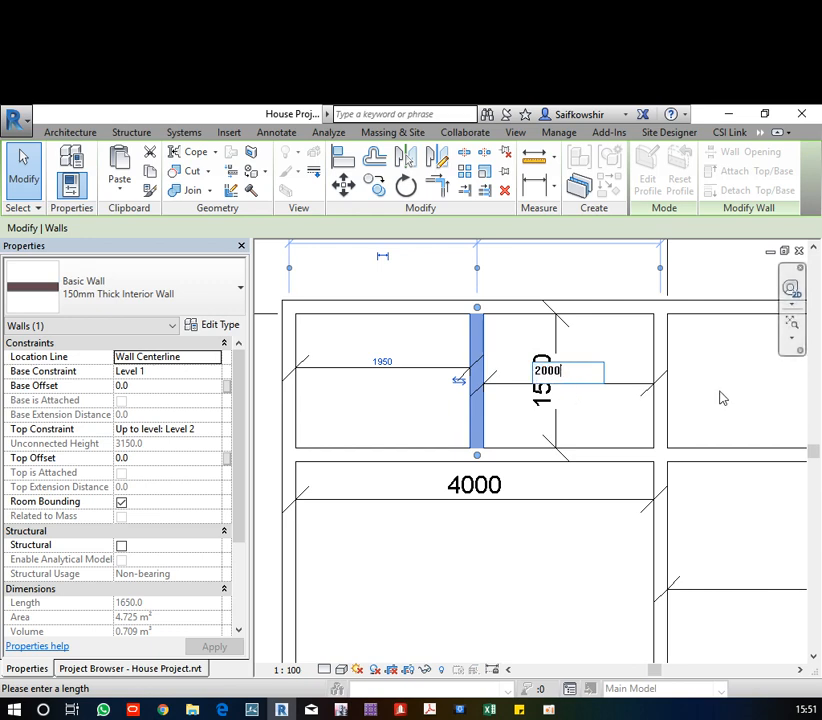
{"action": "key", "text": "Return"}
{"action": "left_click", "coordinate": [705, 395]}
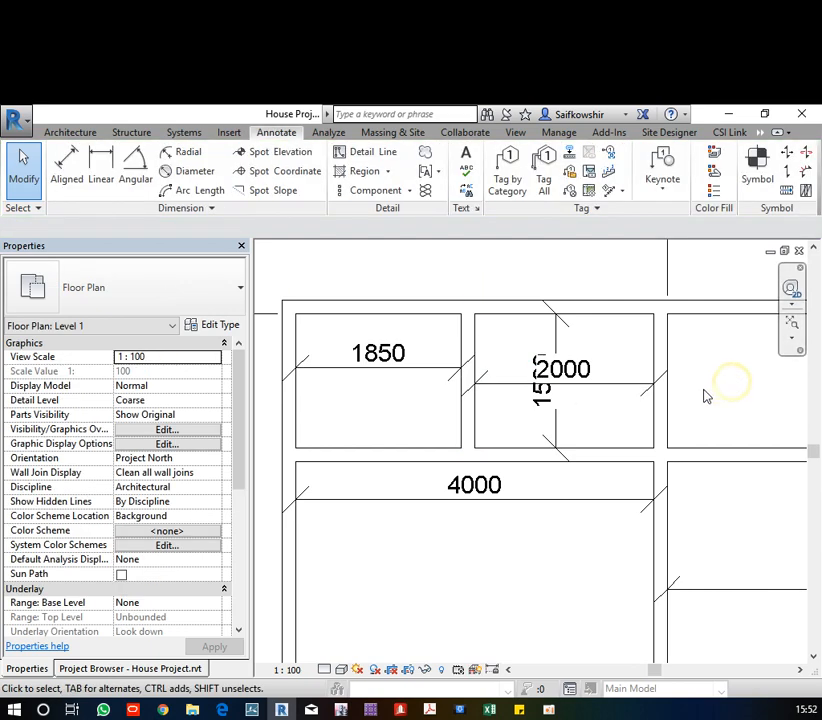
Move the 2000 mm width dimension outside the plan, above the top wall
{"action": "scroll", "coordinate": [629, 400], "scroll_direction": "down", "scroll_amount": 2}
{"action": "left_click", "coordinate": [625, 385]}
{"action": "left_click_drag", "start_coordinate": [625, 385], "coordinate": [616, 282]}
{"action": "left_click", "coordinate": [697, 394]}
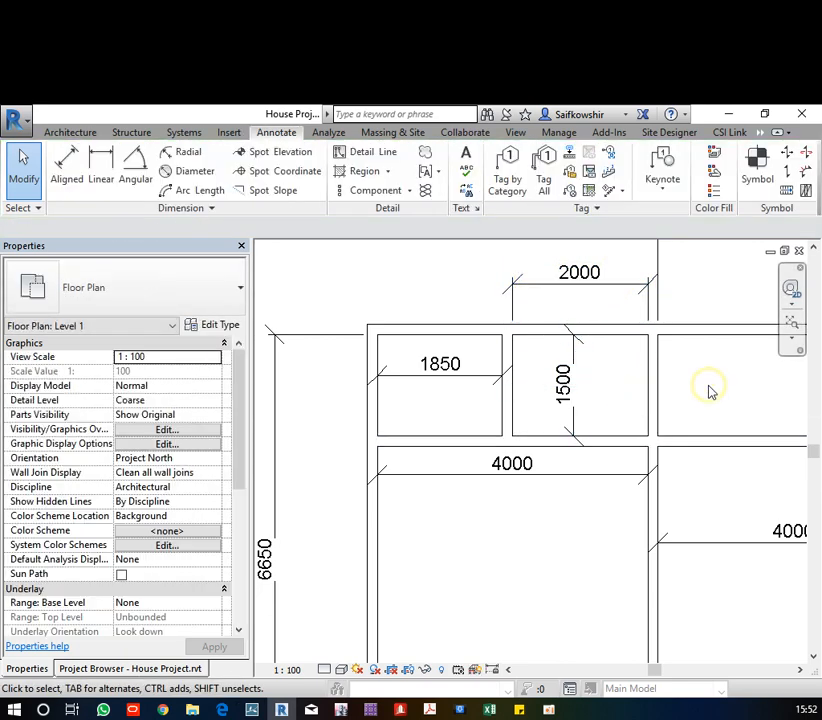
Set the clear width between the dividing wall and the shared middle wall to 2200 mm by repositioning the dividing wall
{"action": "scroll", "coordinate": [710, 391], "scroll_direction": "down", "scroll_amount": 1}
{"action": "middle_click_drag", "start_coordinate": [552, 501], "coordinate": [473, 486]}
{"action": "scroll", "coordinate": [473, 486], "scroll_direction": "down", "scroll_amount": 1}
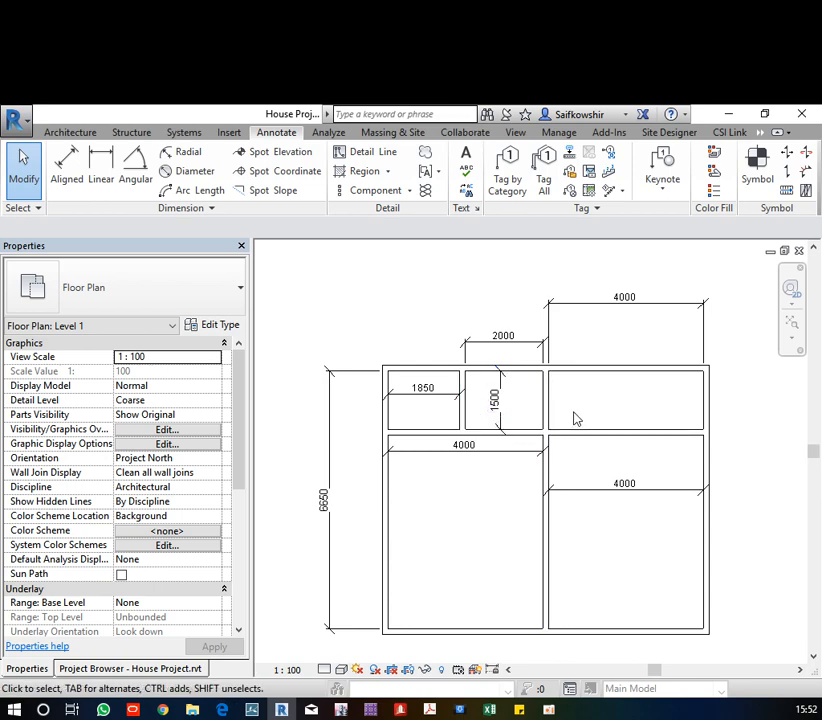
{"action": "scroll", "coordinate": [420, 421], "scroll_direction": "up", "scroll_amount": 1}
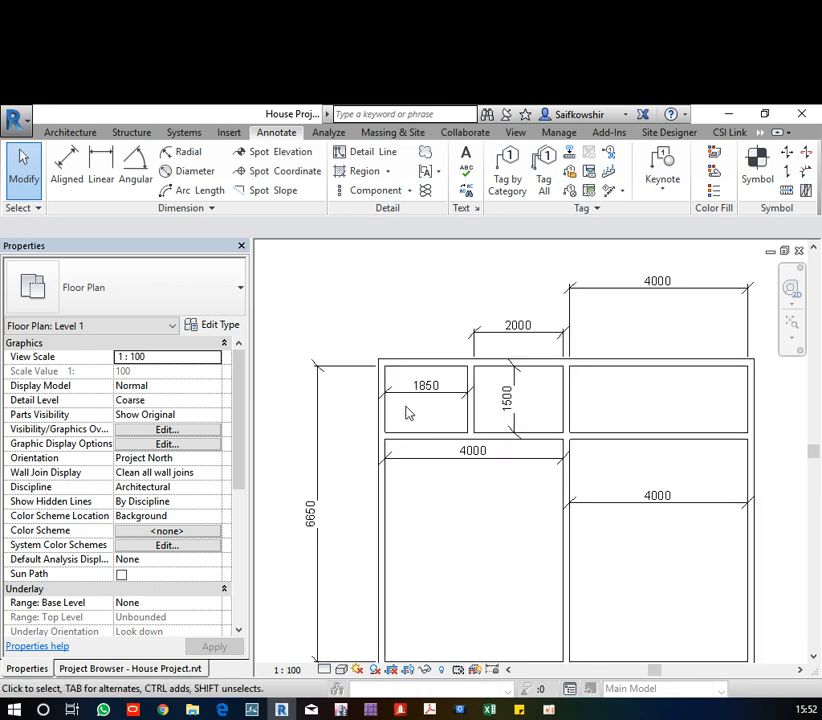
{"action": "scroll", "coordinate": [433, 399], "scroll_direction": "up", "scroll_amount": 1}
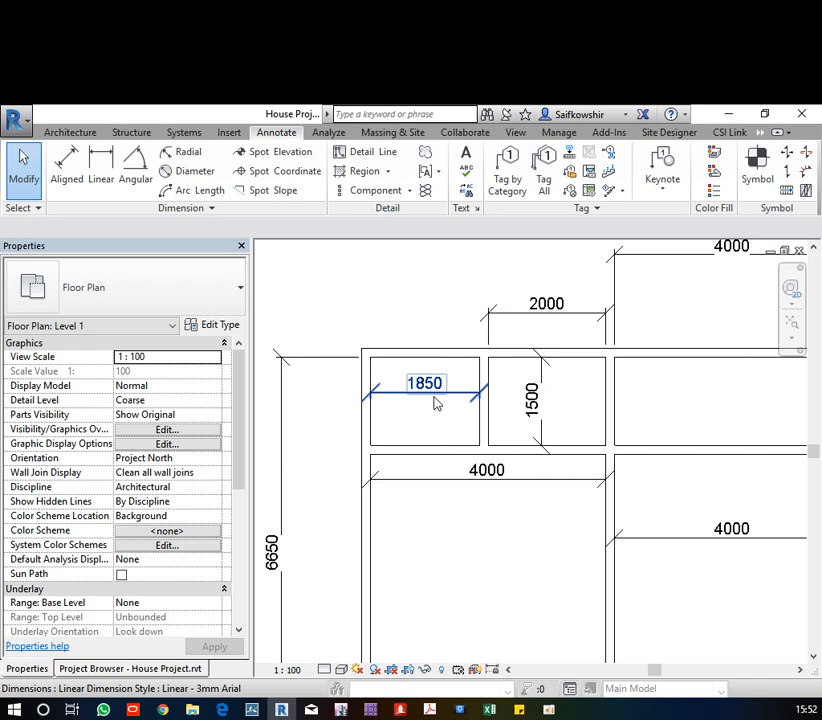
{"action": "left_click", "coordinate": [486, 413]}
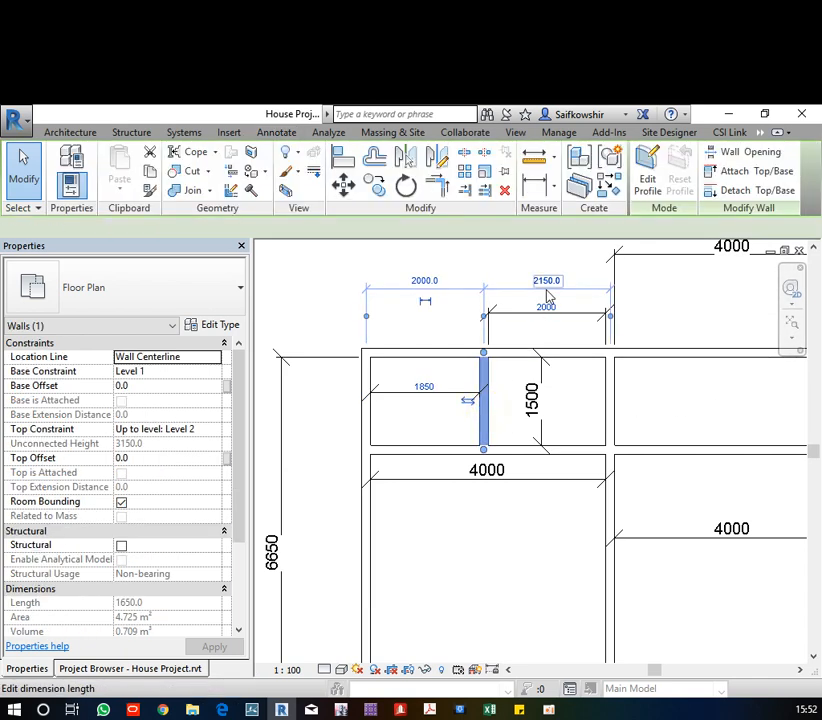
{"action": "left_click", "coordinate": [547, 303]}
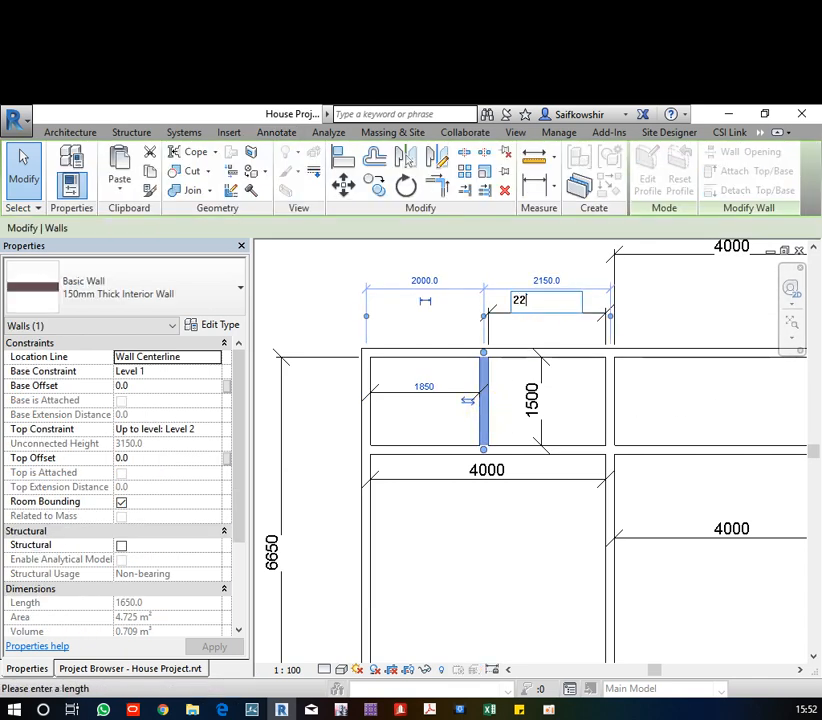
{"action": "type", "text": "2200"}
{"action": "key", "text": "Return"}
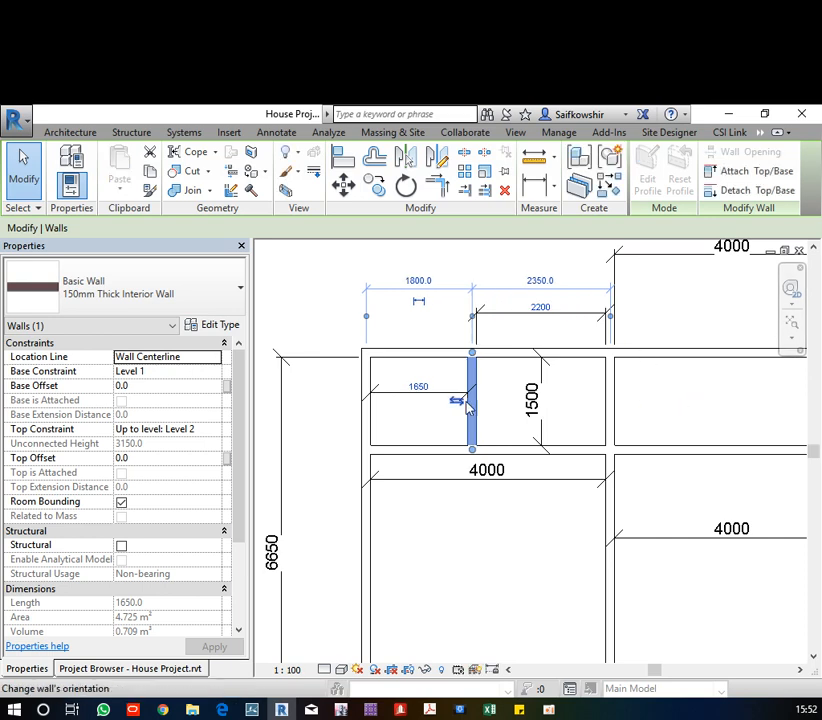
Try to mirror the dividing wall about the shared middle wall, and undo the mirrored copy
{"action": "left_click", "coordinate": [495, 405]}
{"action": "left_click", "coordinate": [473, 415]}
{"action": "scroll", "coordinate": [510, 382], "scroll_direction": "down", "scroll_amount": 1}
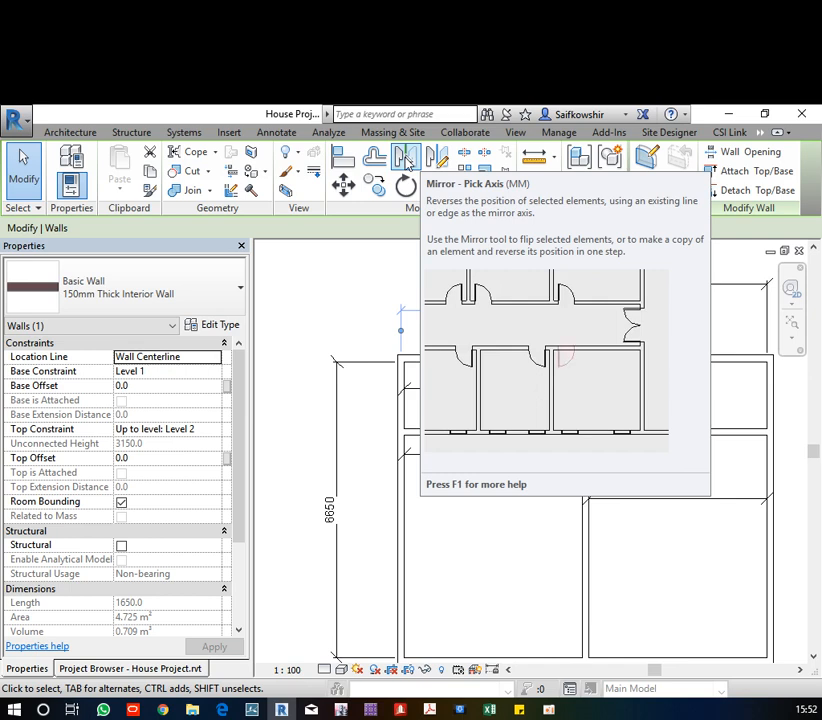
{"action": "left_click", "coordinate": [406, 163]}
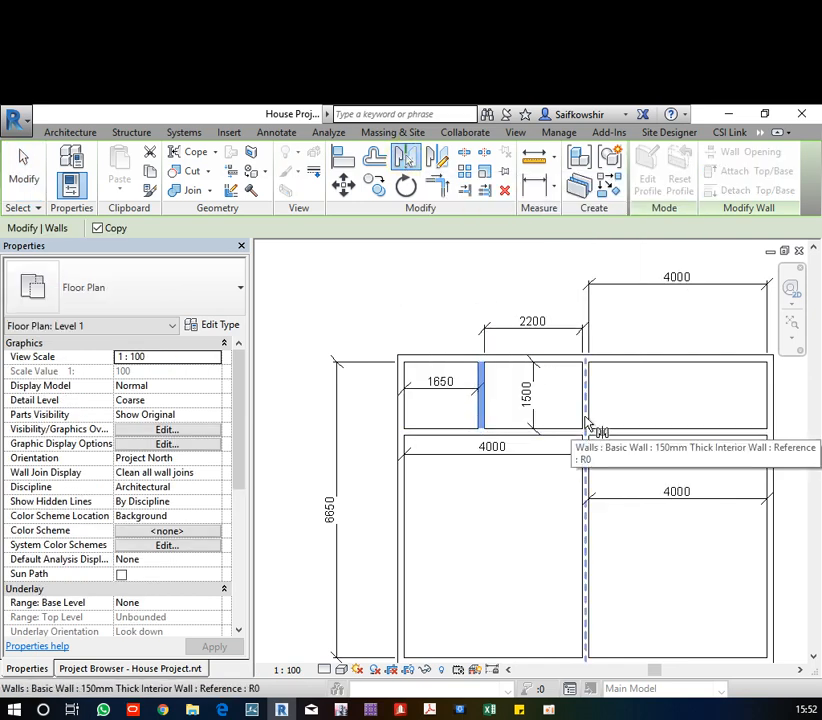
{"action": "left_click", "coordinate": [587, 425]}
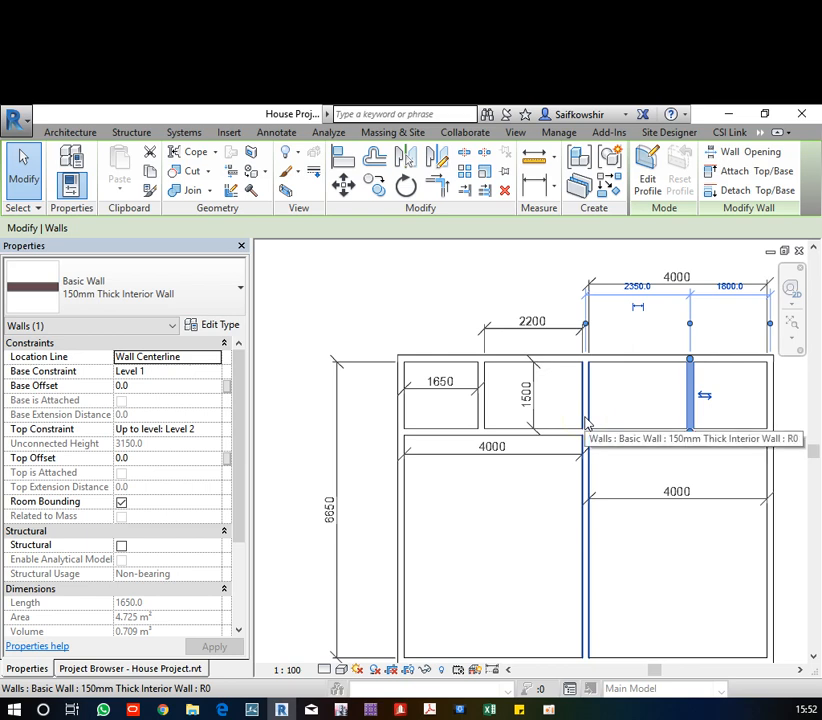
{"action": "key", "text": "ctrl+z"}
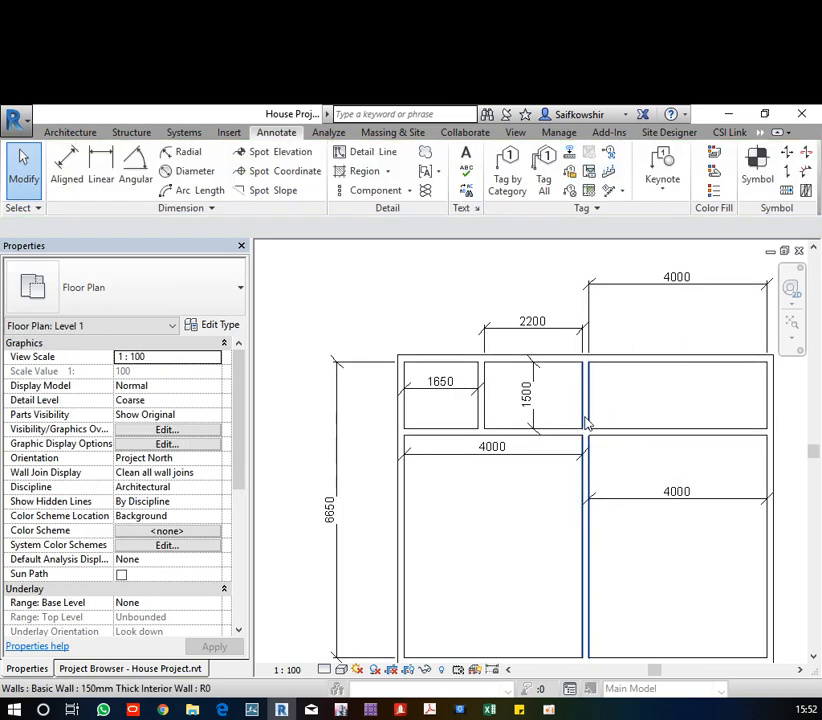
Mirror a copy of the dividing wall across a drawn vertical axis, placing it about 400 mm to the right, centre to centre
{"action": "left_click", "coordinate": [484, 408]}
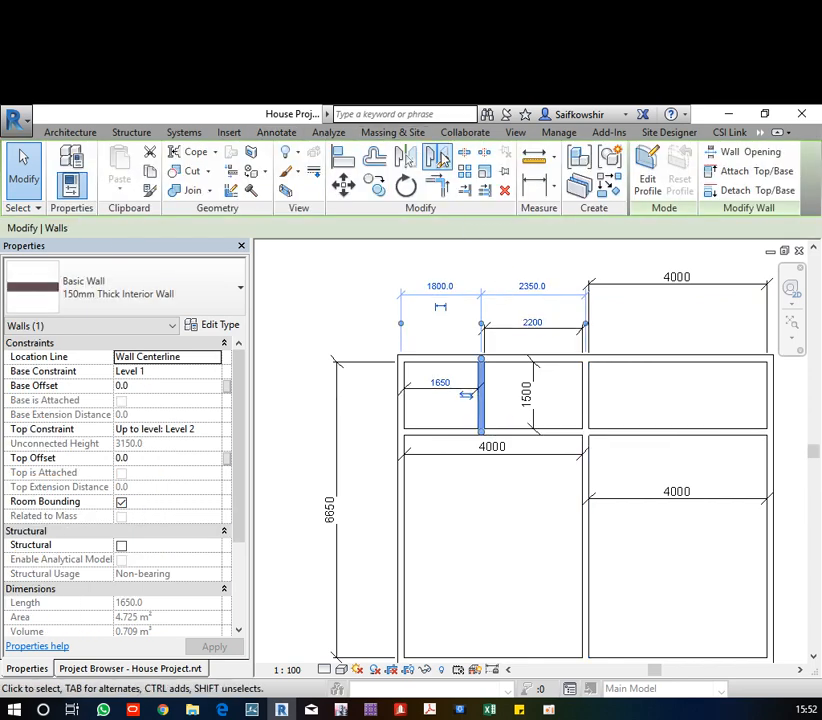
{"action": "left_click", "coordinate": [438, 158]}
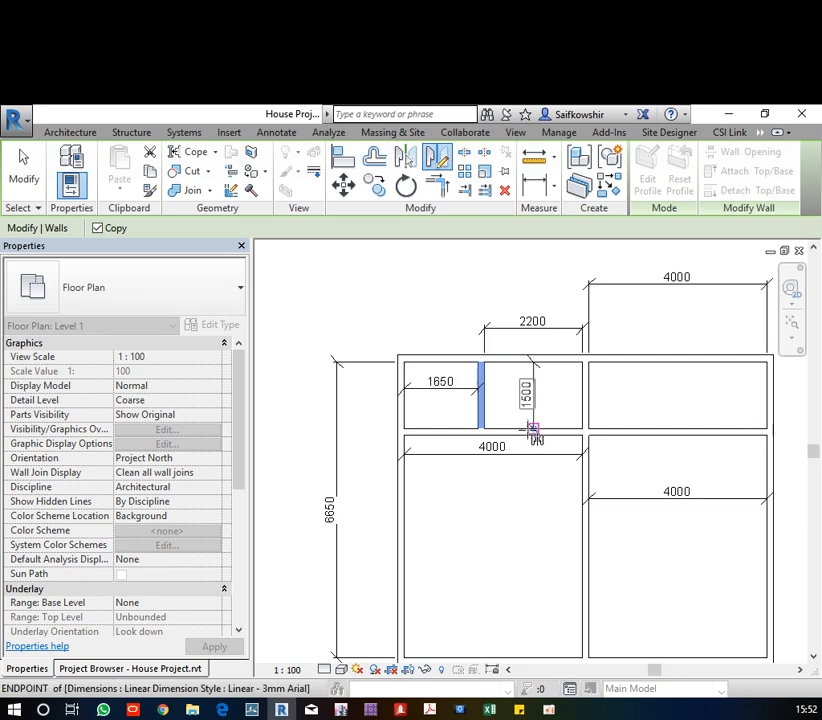
{"action": "scroll", "coordinate": [532, 431], "scroll_direction": "up", "scroll_amount": 2}
{"action": "scroll", "coordinate": [490, 428], "scroll_direction": "up", "scroll_amount": 2}
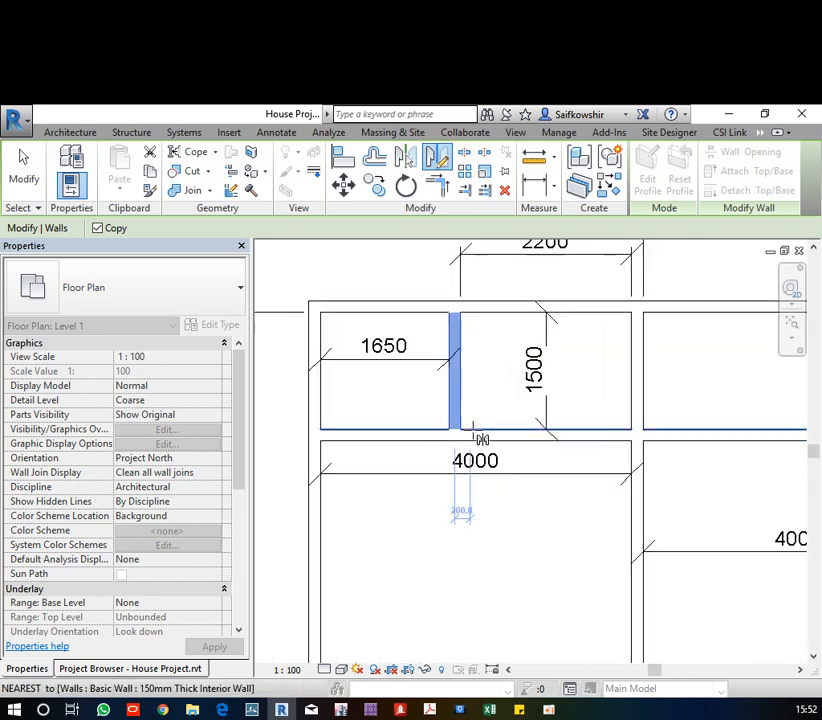
{"action": "left_click", "coordinate": [471, 430]}
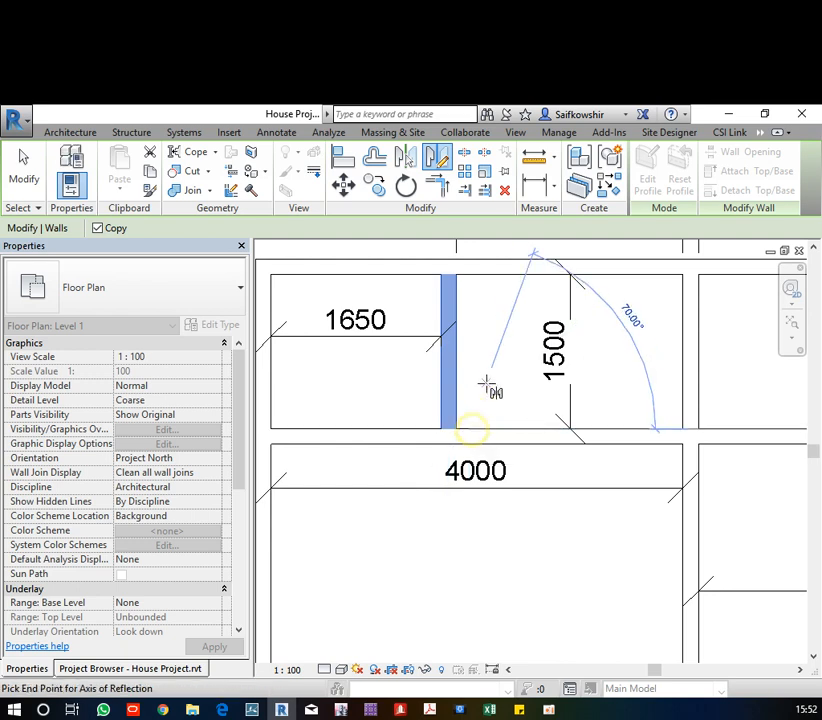
{"action": "left_click", "coordinate": [473, 282]}
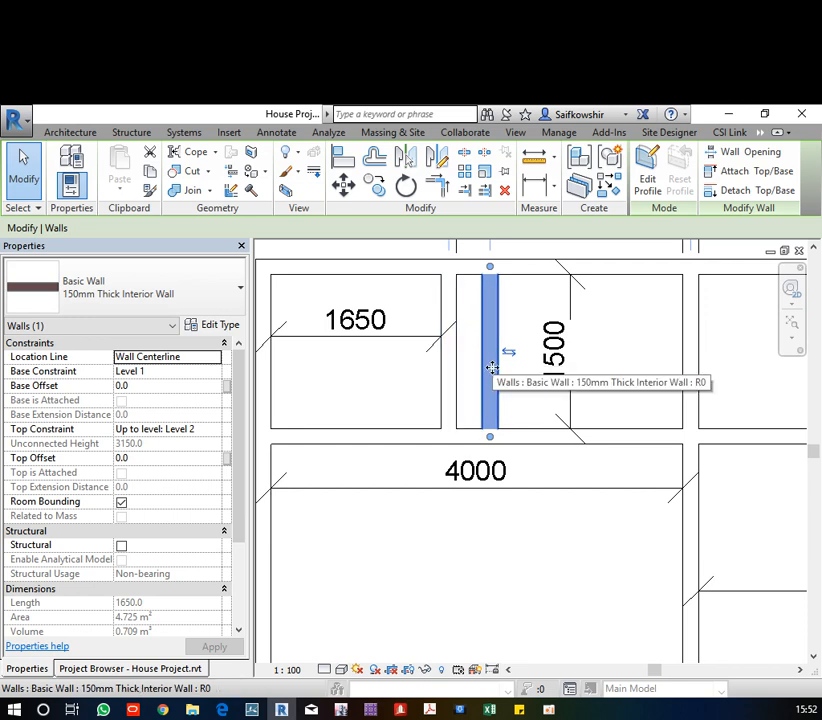
{"action": "scroll", "coordinate": [486, 368], "scroll_direction": "down", "scroll_amount": 1}
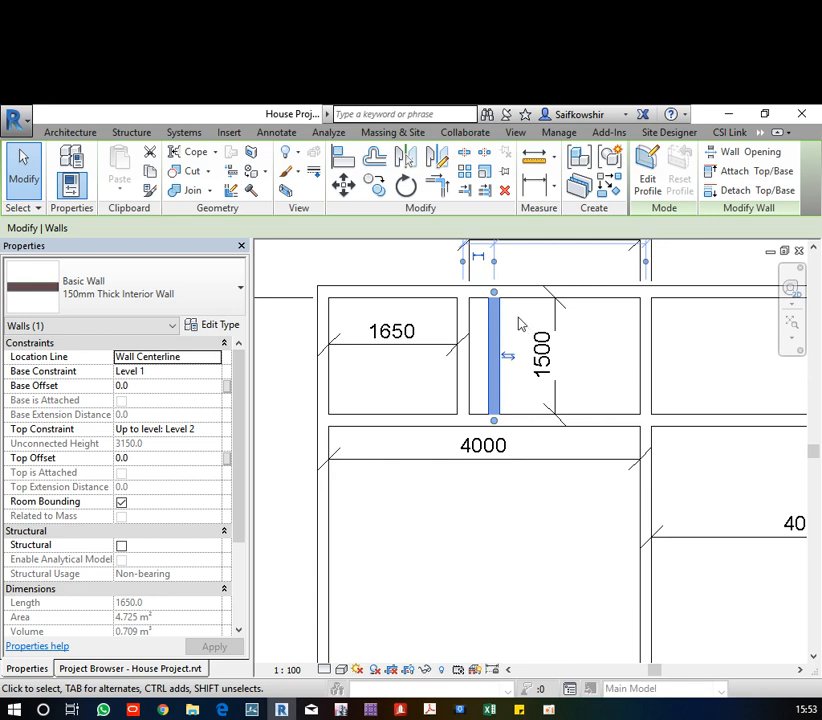
{"action": "middle_click_drag", "start_coordinate": [519, 323], "coordinate": [479, 347]}
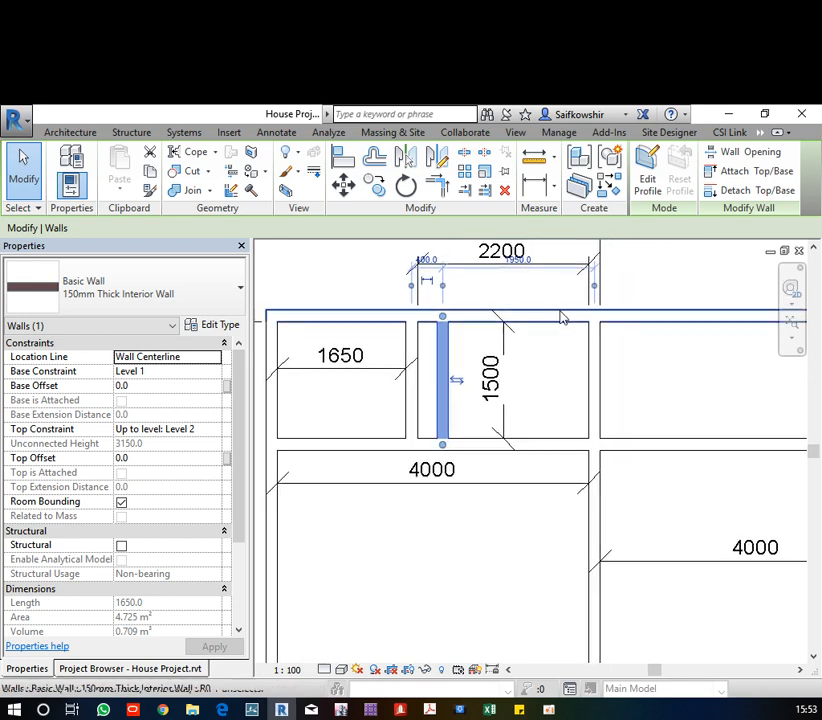
{"action": "left_click", "coordinate": [471, 423]}
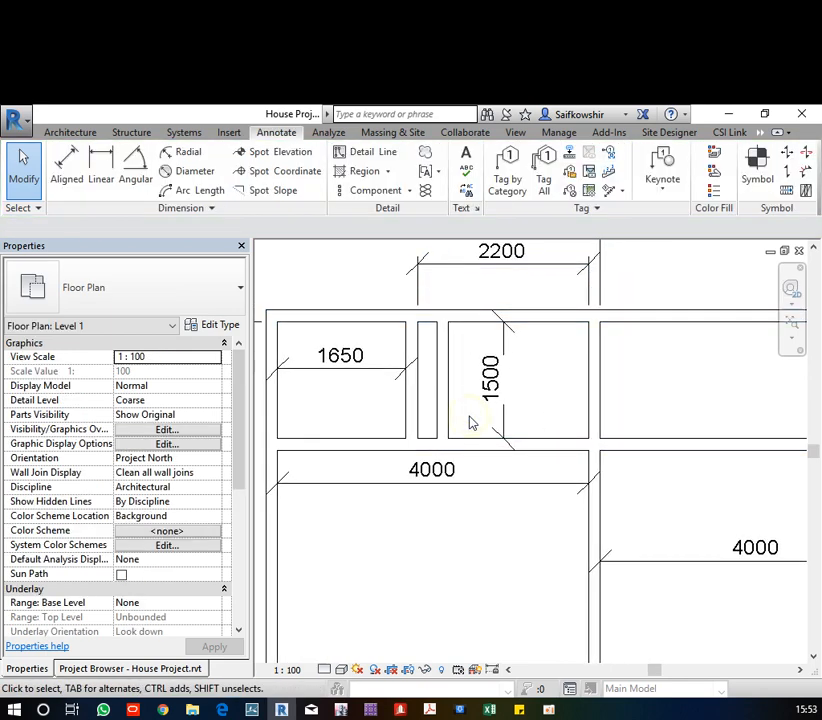
Move the mirrored wall horizontally towards the shared middle wall, about 1800 mm from the dividing wall, centre to centre
{"action": "left_click", "coordinate": [449, 400]}
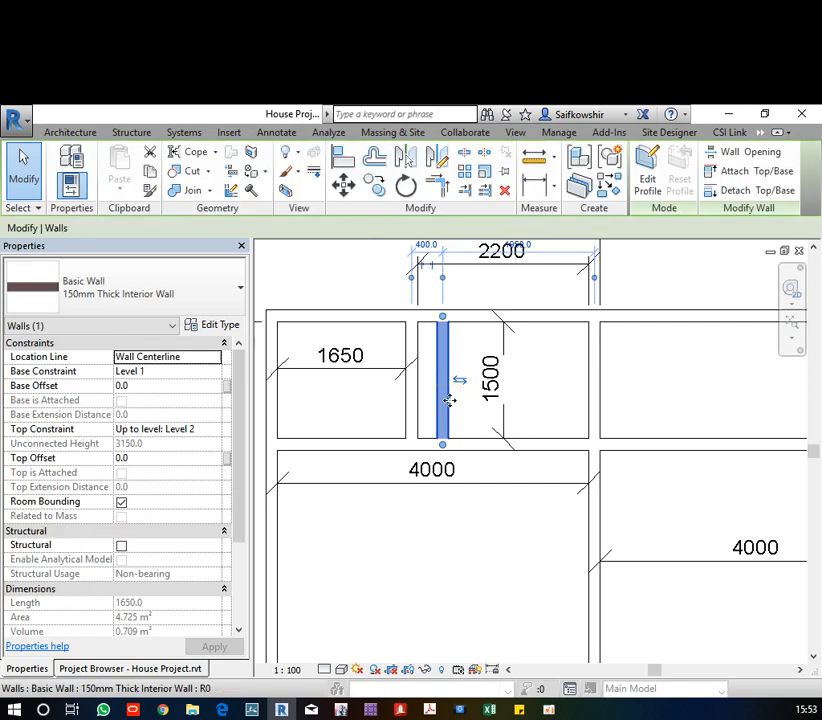
{"action": "left_click", "coordinate": [343, 183]}
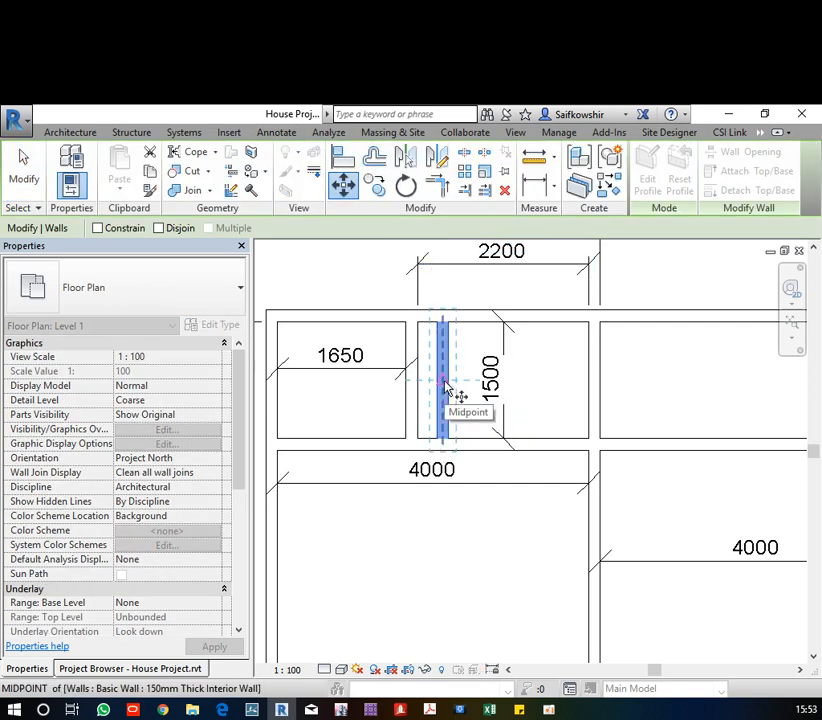
{"action": "left_click", "coordinate": [447, 385]}
{"action": "left_click", "coordinate": [552, 377]}
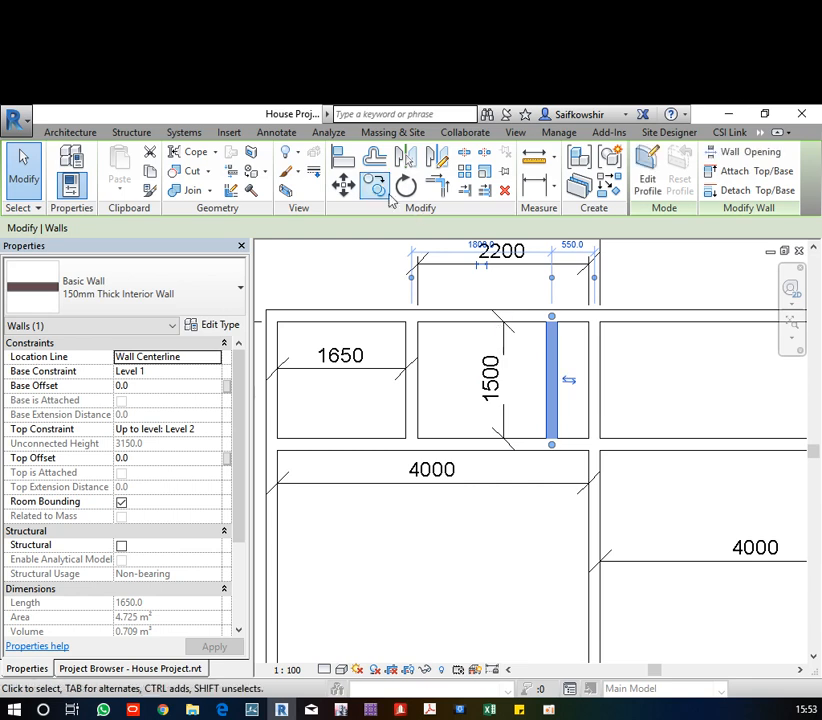
Try to copy the moved wall about 1700 mm to the right, into the neighbouring top room, and discard the copy
{"action": "key", "text": "c"}
{"action": "key", "text": "o"}
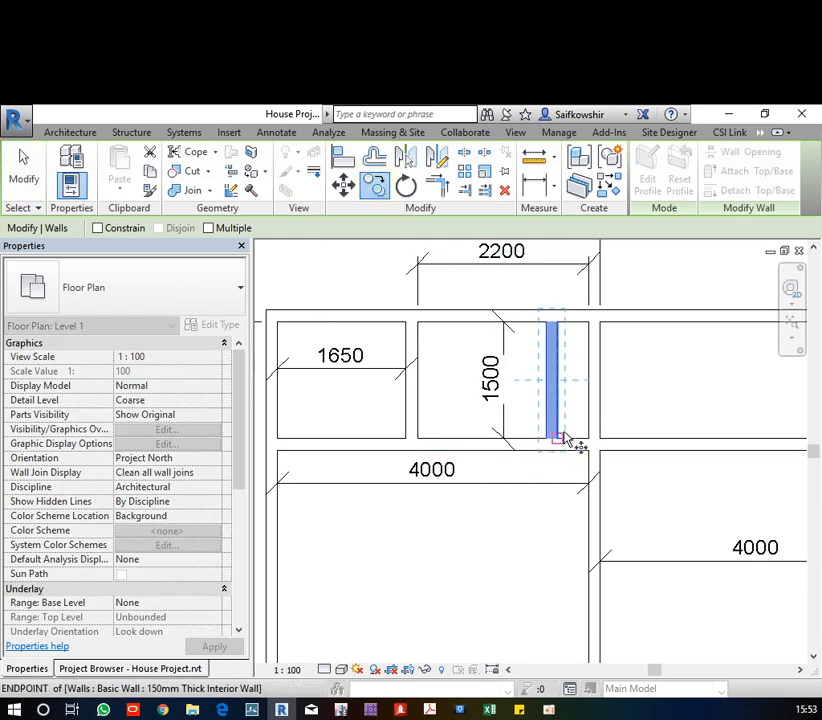
{"action": "left_click", "coordinate": [551, 381]}
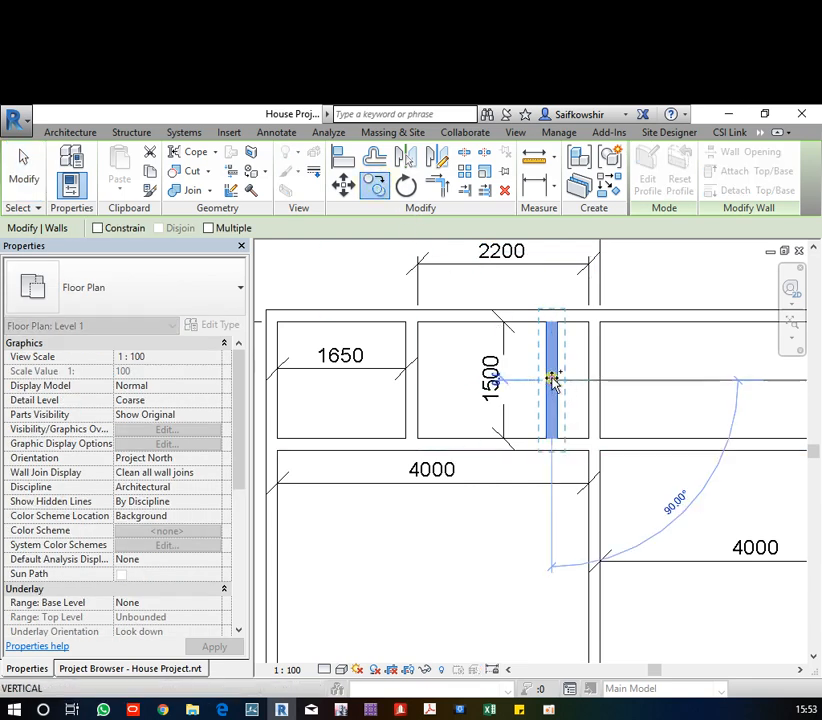
{"action": "left_click", "coordinate": [688, 390]}
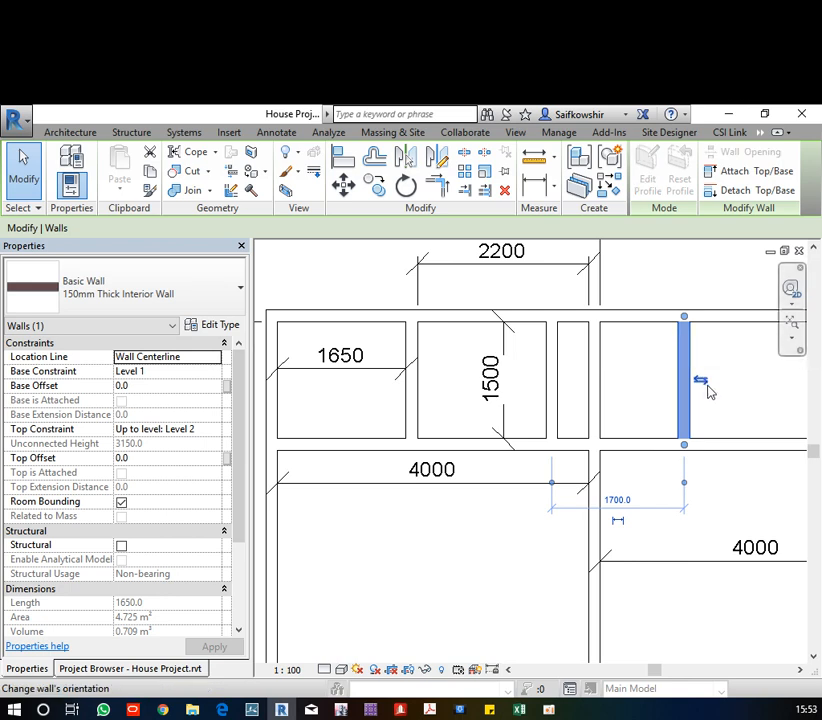
{"action": "scroll", "coordinate": [700, 388], "scroll_direction": "down", "scroll_amount": 2}
{"action": "middle_click_drag", "start_coordinate": [717, 395], "coordinate": [703, 392]}
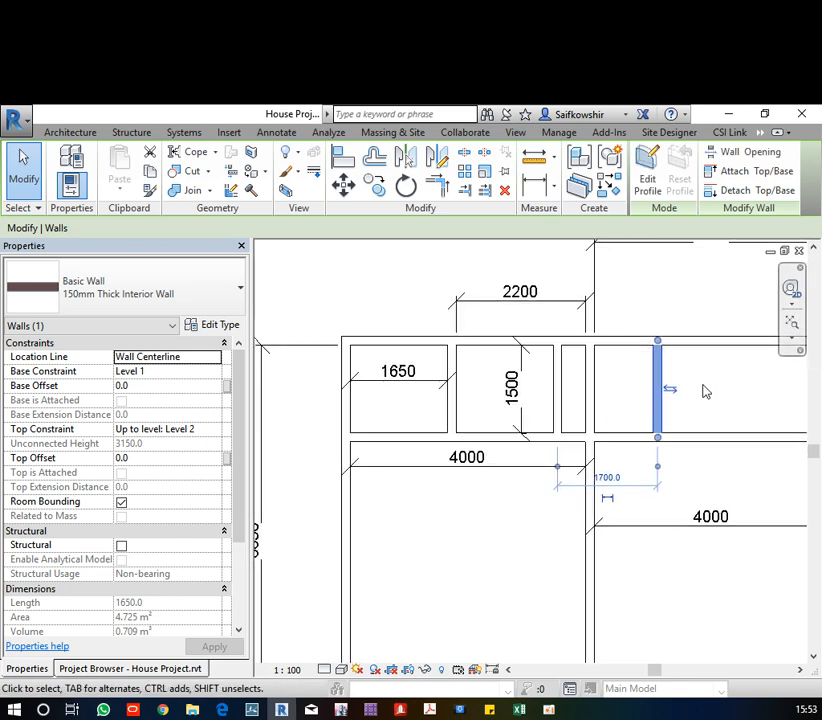
{"action": "key", "text": "Escape"}
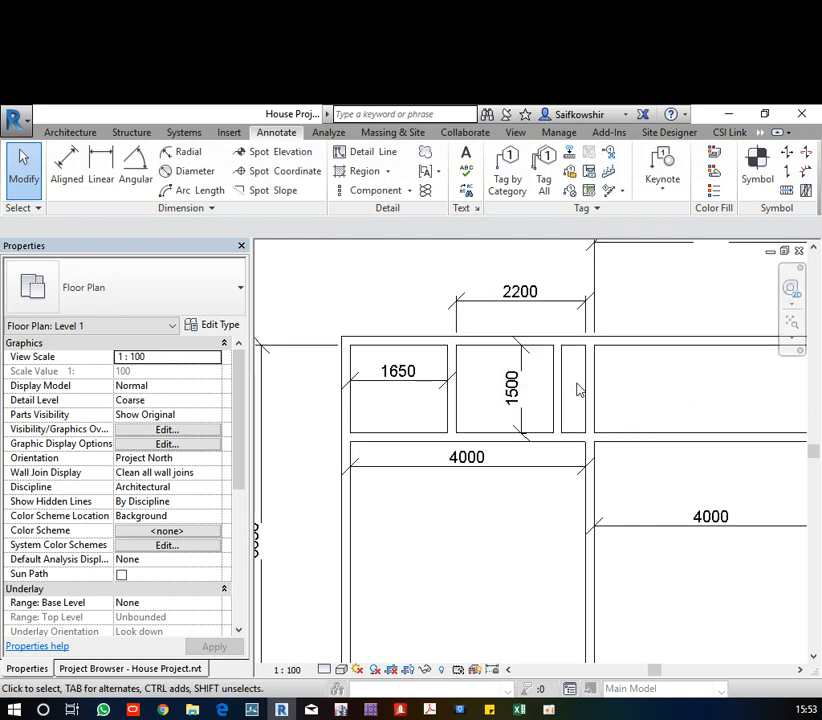
Dimension the clear width of the narrow space between the moved wall and the shared middle wall
{"action": "left_click", "coordinate": [565, 390]}
{"action": "left_click", "coordinate": [629, 373]}
{"action": "scroll", "coordinate": [565, 393], "scroll_direction": "up", "scroll_amount": 2}
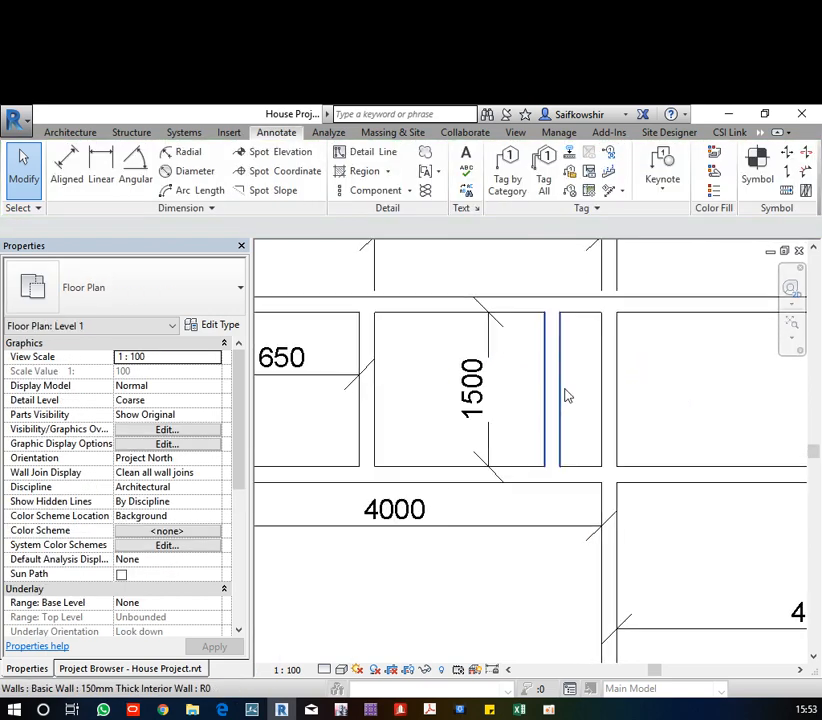
{"action": "key", "text": "d"}
{"action": "key", "text": "i"}
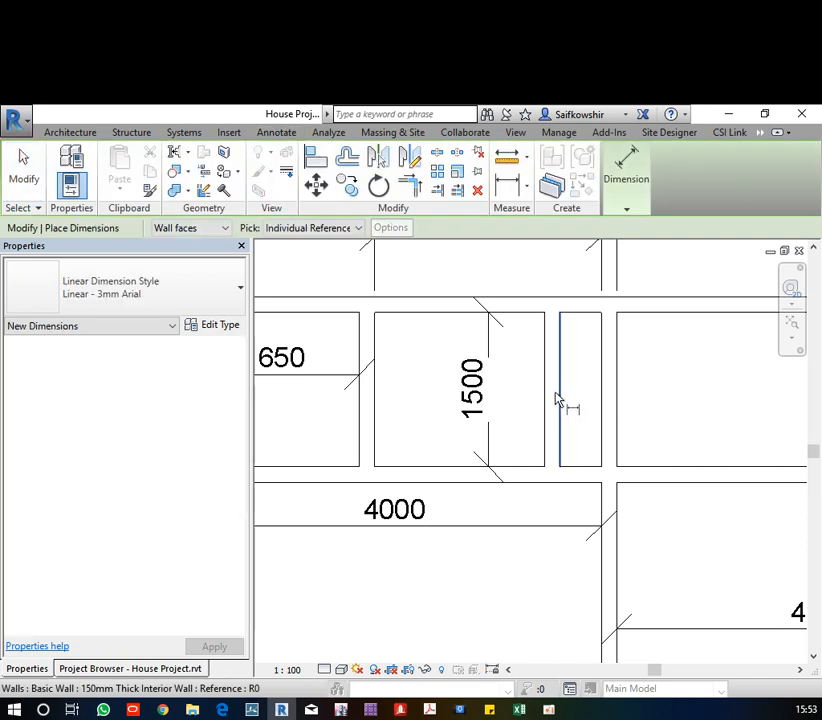
{"action": "left_click", "coordinate": [558, 390]}
{"action": "left_click", "coordinate": [604, 386]}
{"action": "left_click", "coordinate": [688, 376]}
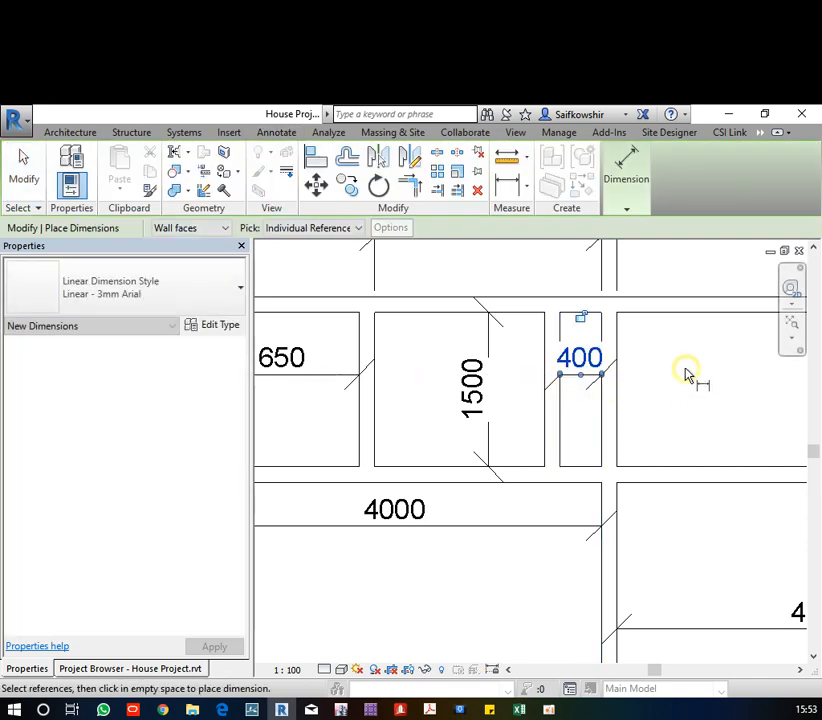
{"action": "scroll", "coordinate": [601, 371], "scroll_direction": "down", "scroll_amount": 1}
{"action": "key", "text": "Escape"}
{"action": "key", "text": "Escape"}
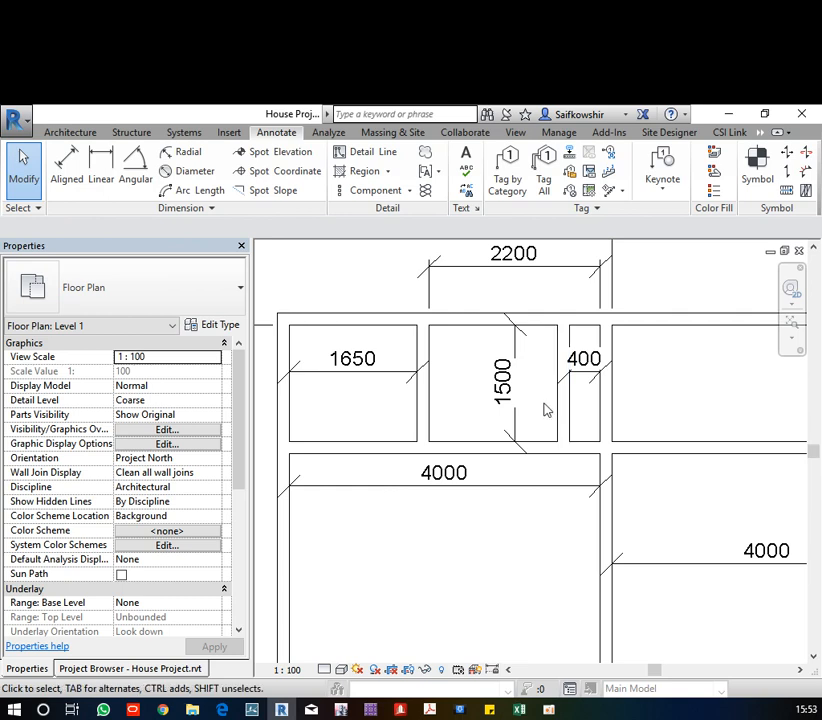
Dimension the clear width between the dividing wall and the moved wall, placing the dimension below the small rooms
{"action": "key", "text": "d"}
{"action": "key", "text": "i"}
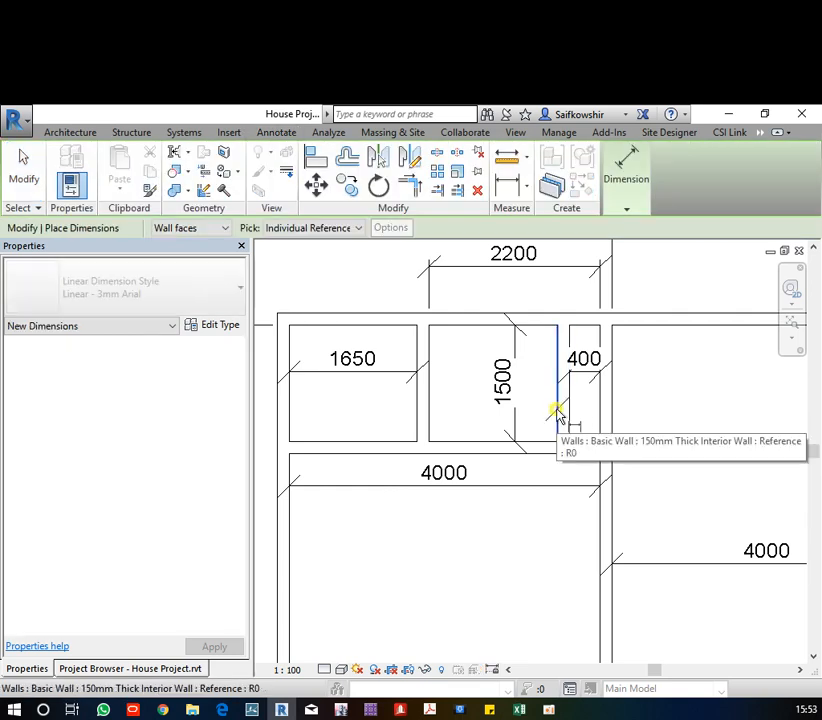
{"action": "left_click", "coordinate": [557, 413]}
{"action": "left_click", "coordinate": [432, 410]}
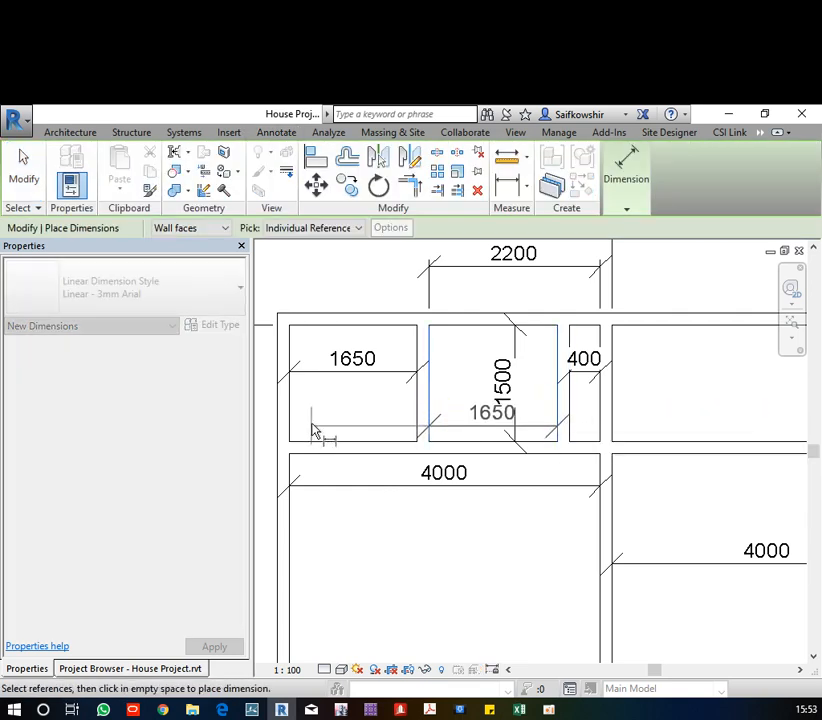
{"action": "left_click", "coordinate": [324, 539]}
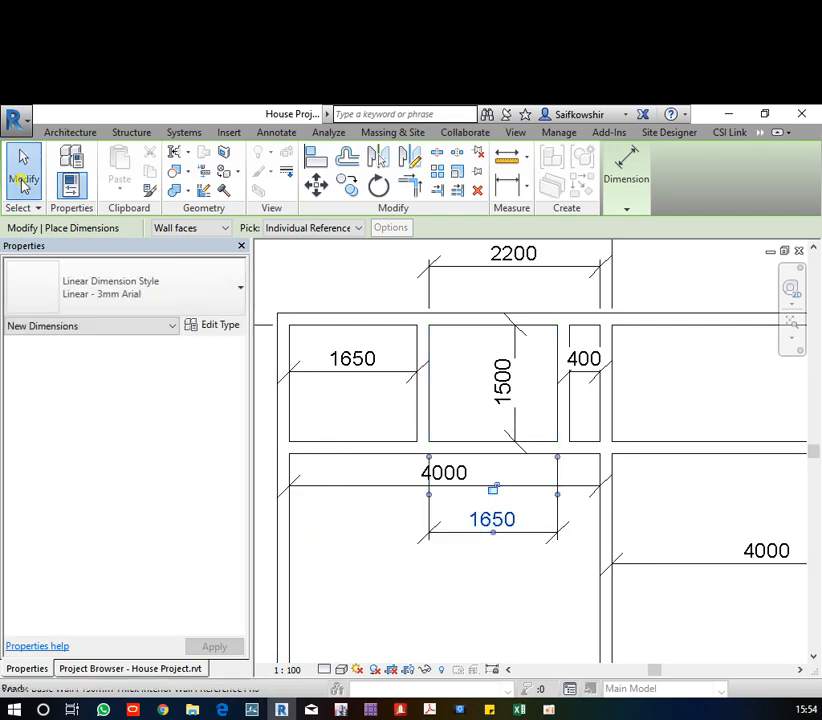
{"action": "left_click", "coordinate": [22, 180]}
Set the clear width between the dividing wall and the moved wall to 1800 mm by repositioning the dividing wall
{"action": "left_click", "coordinate": [420, 418]}
{"action": "left_click", "coordinate": [500, 520]}
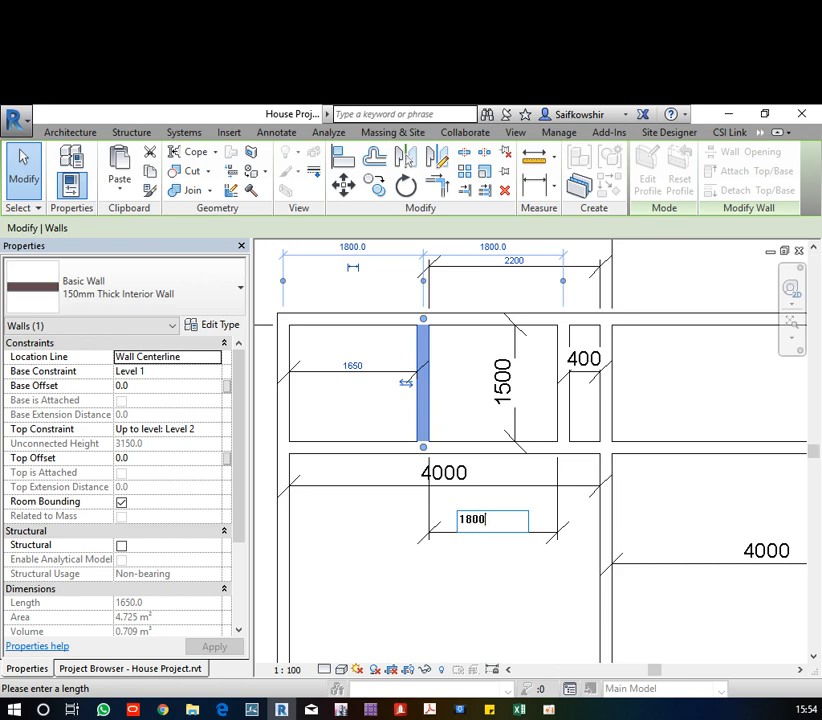
{"action": "key", "text": "Return"}
{"action": "scroll", "coordinate": [528, 554], "scroll_direction": "down", "scroll_amount": 2}
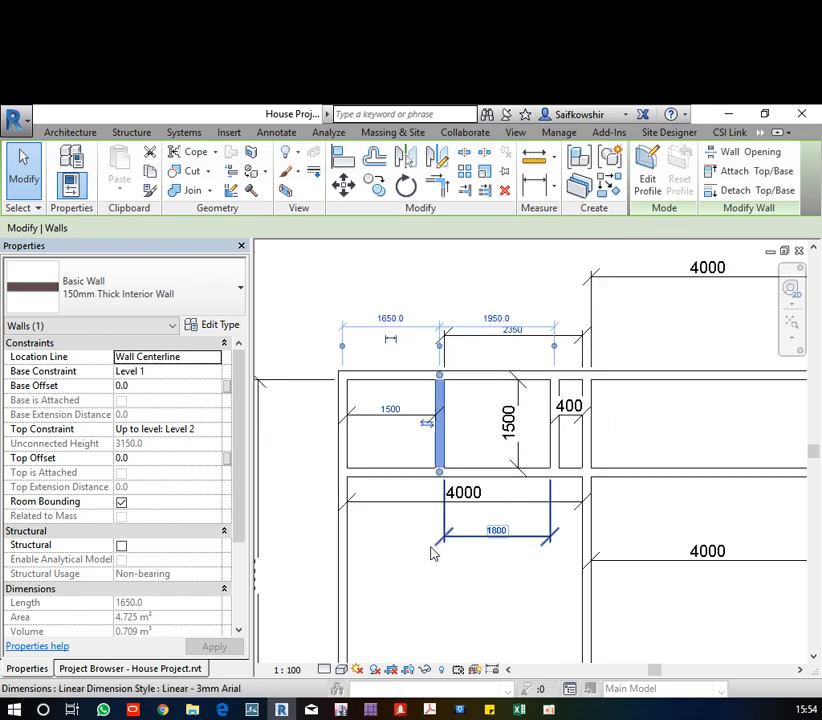
Set the clear width of the large lower-left room to 4500 mm by repositioning the left outer wall
{"action": "middle_click_drag", "start_coordinate": [433, 550], "coordinate": [450, 350]}
{"action": "left_click", "coordinate": [360, 422]}
{"action": "scroll", "coordinate": [464, 466], "scroll_direction": "down", "scroll_amount": 2}
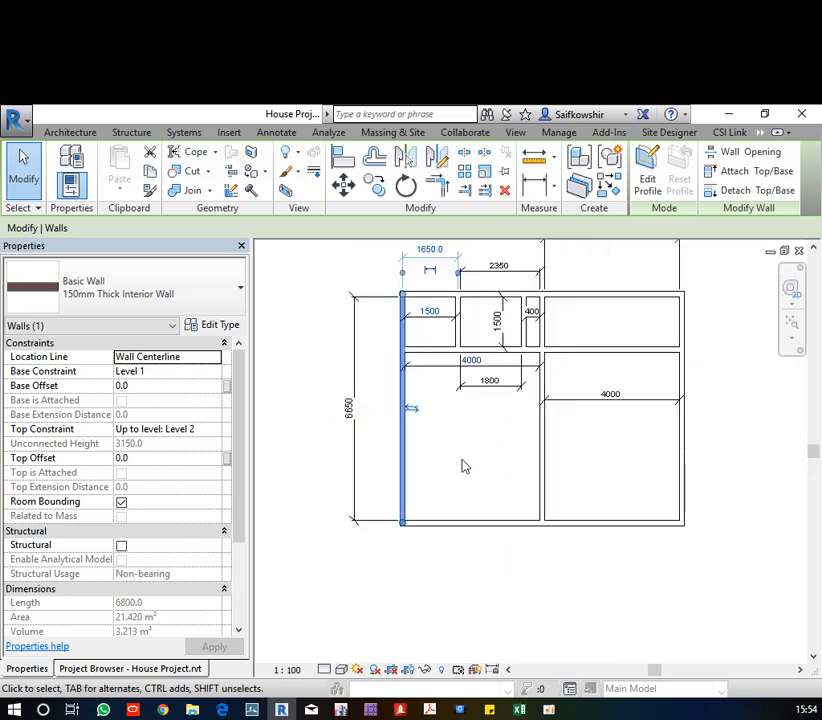
{"action": "middle_click_drag", "start_coordinate": [464, 466], "coordinate": [495, 502]}
{"action": "left_click", "coordinate": [500, 425]}
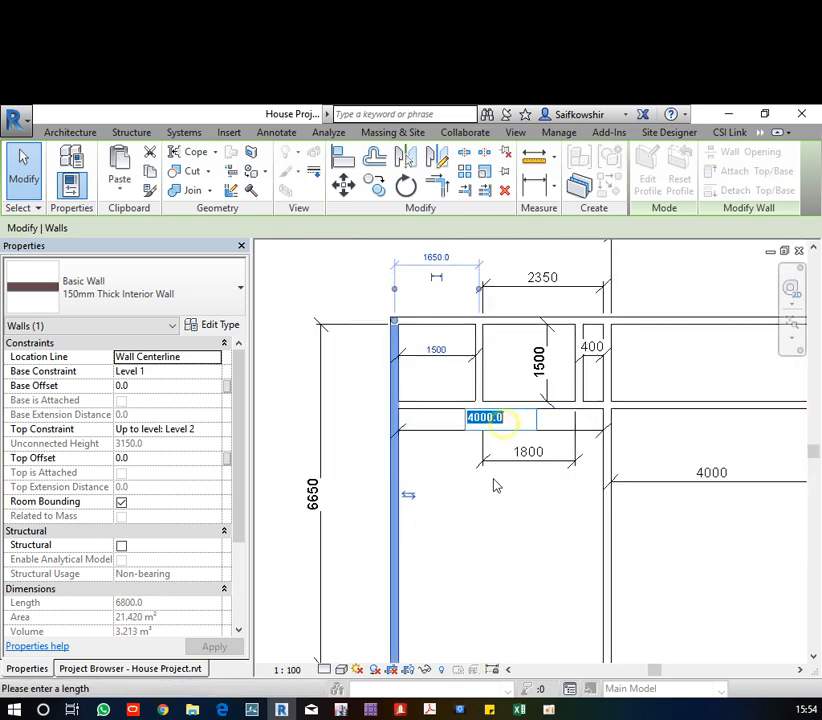
{"action": "type", "text": "45"}
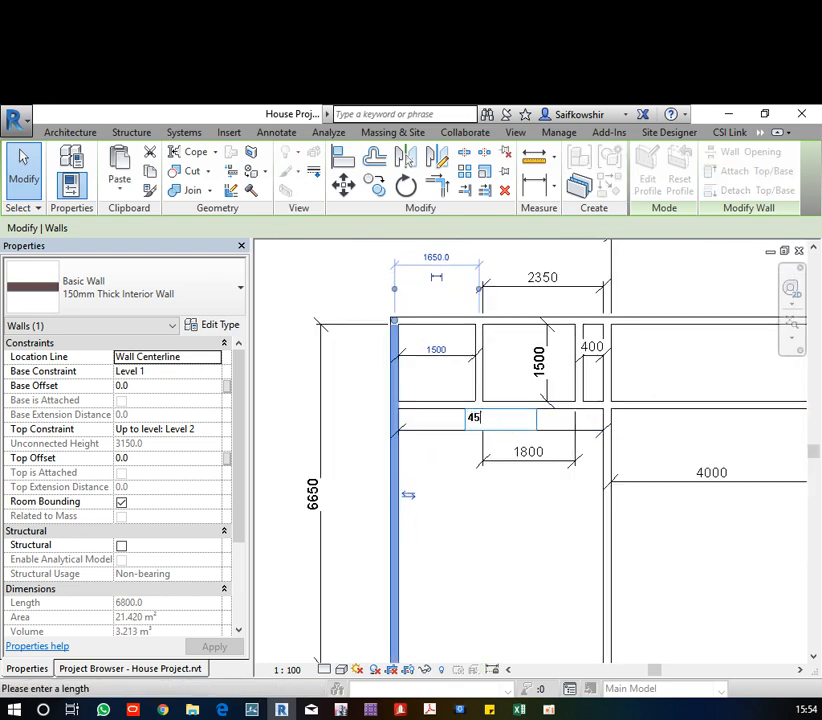
{"action": "type", "text": "00"}
{"action": "key", "text": "Return"}
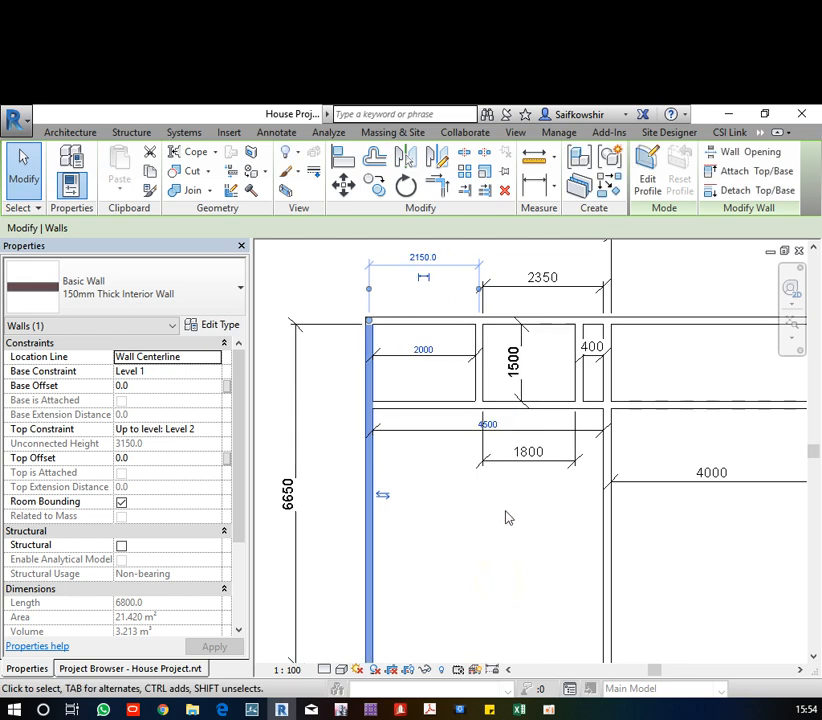
Mirror a copy of the wall between the two upper-left small rooms about the shared middle wall to divide the upper-right room
{"action": "scroll", "coordinate": [506, 527], "scroll_direction": "down", "scroll_amount": 2}
{"action": "scroll", "coordinate": [617, 420], "scroll_direction": "up", "scroll_amount": 2}
{"action": "left_click", "coordinate": [616, 419]}
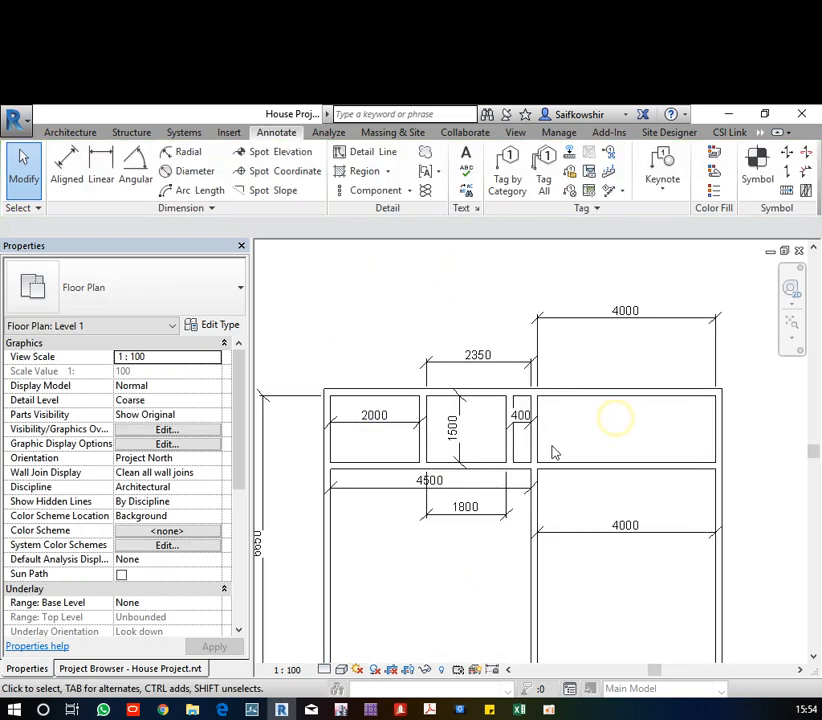
{"action": "left_click", "coordinate": [424, 443]}
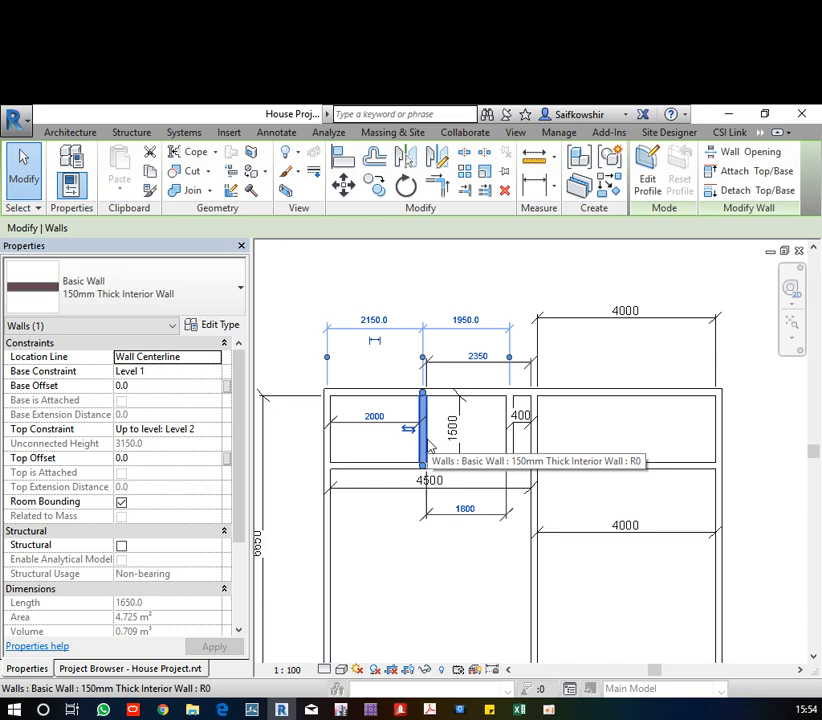
{"action": "left_click", "coordinate": [405, 157]}
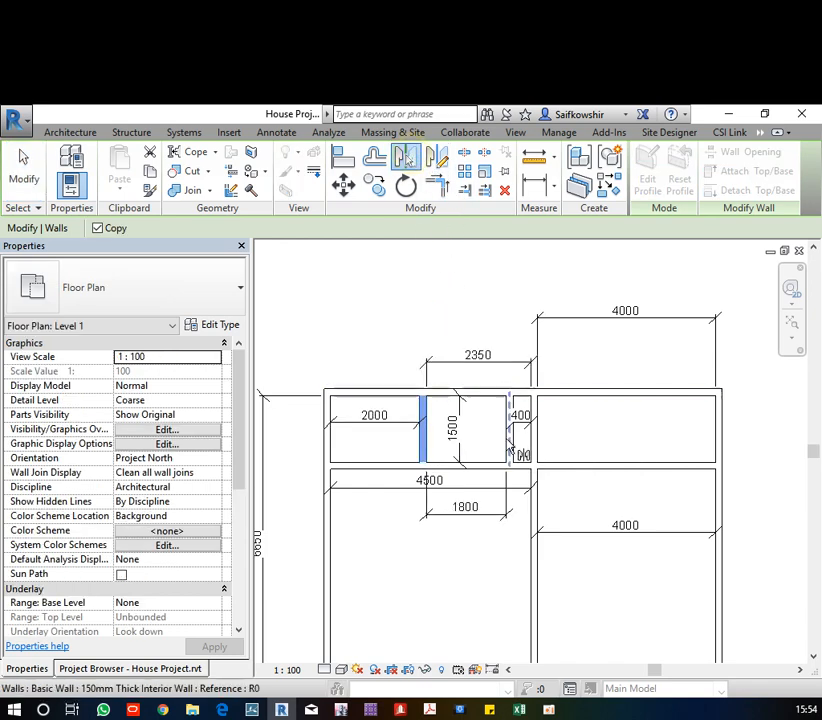
{"action": "left_click", "coordinate": [533, 455]}
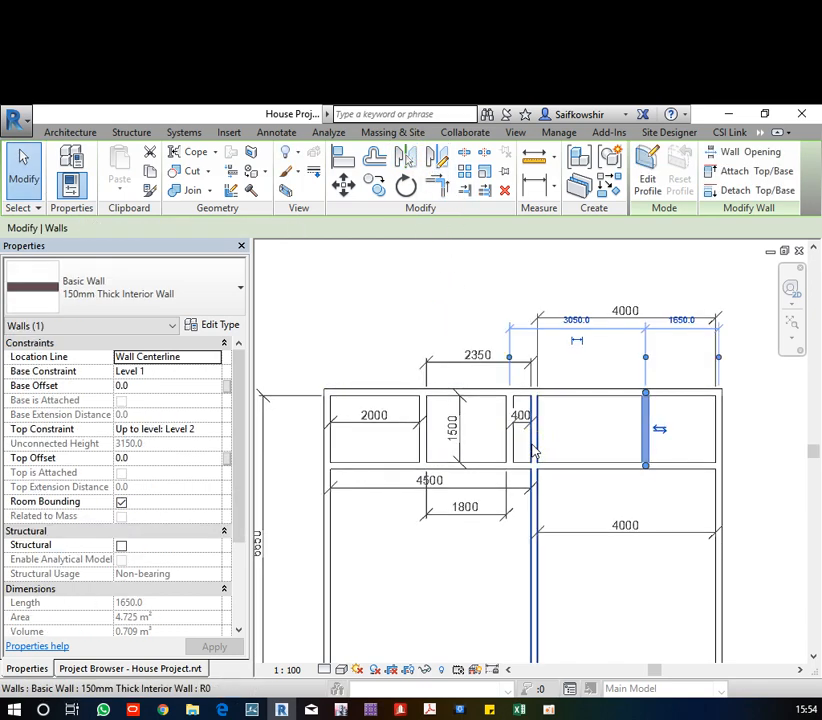
{"action": "left_click", "coordinate": [697, 493]}
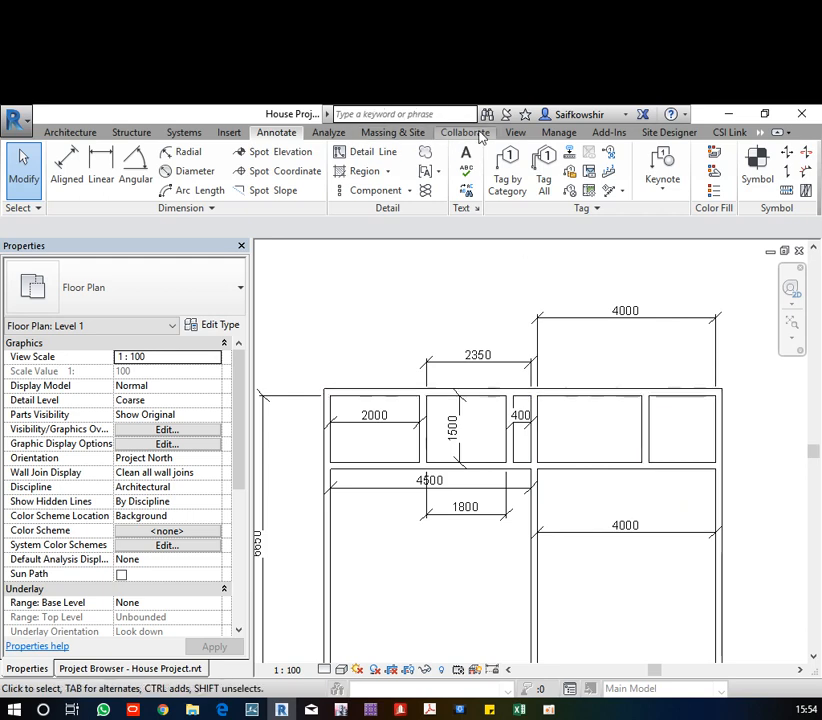
Inspect the wall layout in the default 3D view and return to the Level 1 floor plan
{"action": "left_click", "coordinate": [515, 132]}
{"action": "left_click", "coordinate": [359, 163]}
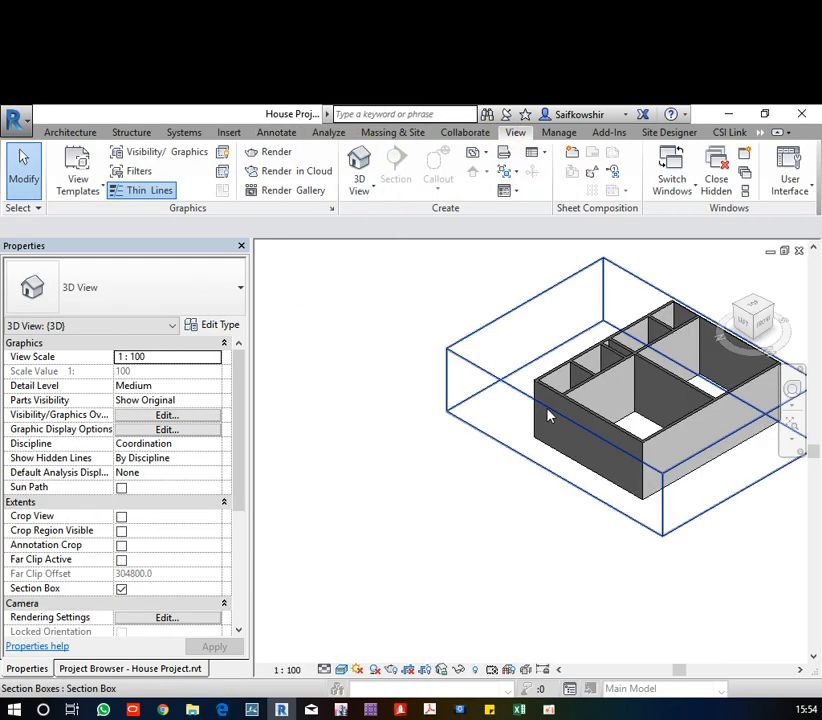
{"action": "middle_click_drag", "start_coordinate": [419, 474], "coordinate": [327, 516]}
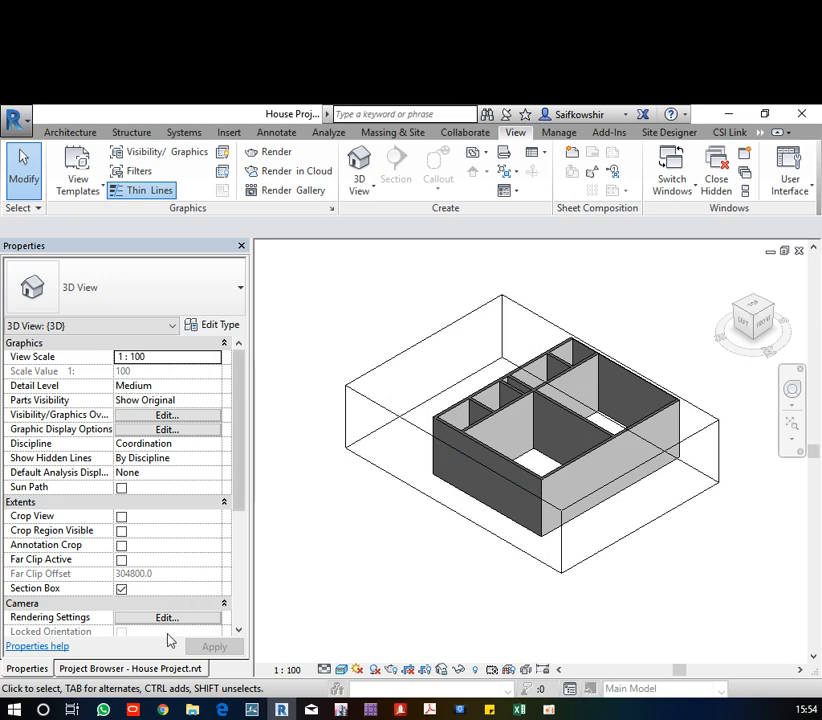
{"action": "left_click", "coordinate": [104, 670]}
{"action": "double_click", "coordinate": [72, 323]}
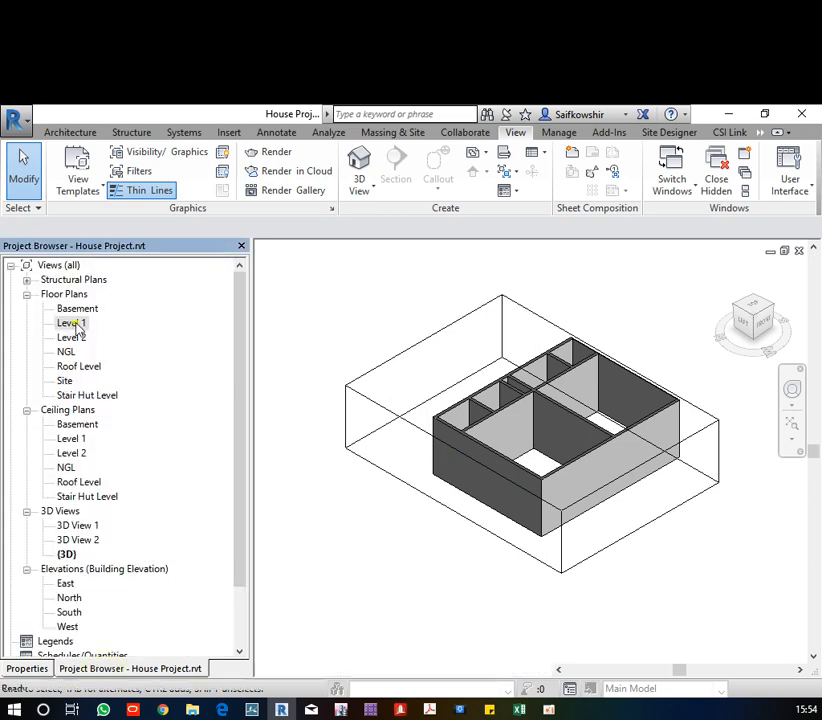
{"action": "scroll", "coordinate": [625, 427], "scroll_direction": "down", "scroll_amount": 3}
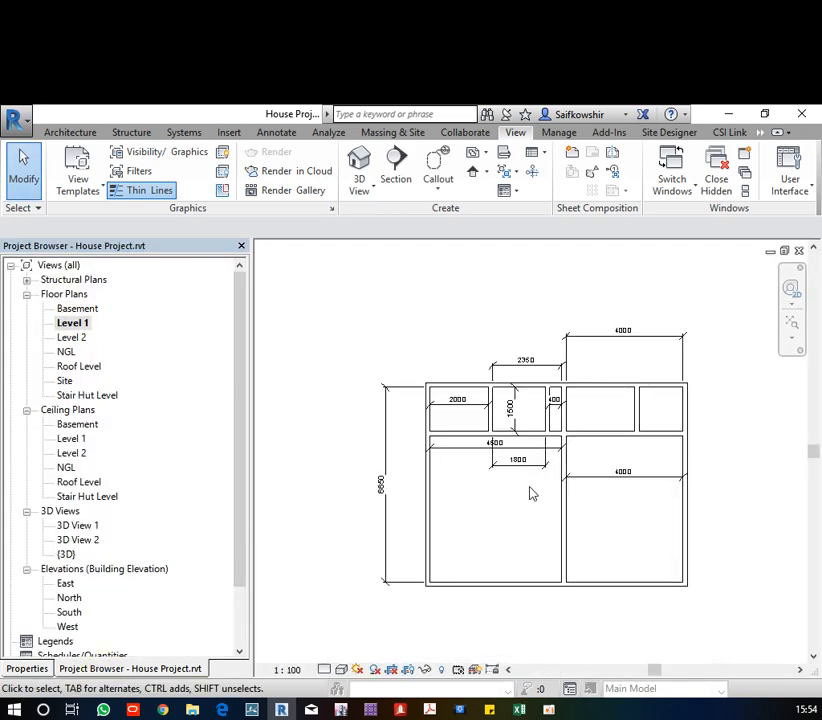
{"action": "middle_click_drag", "start_coordinate": [530, 492], "coordinate": [567, 457]}
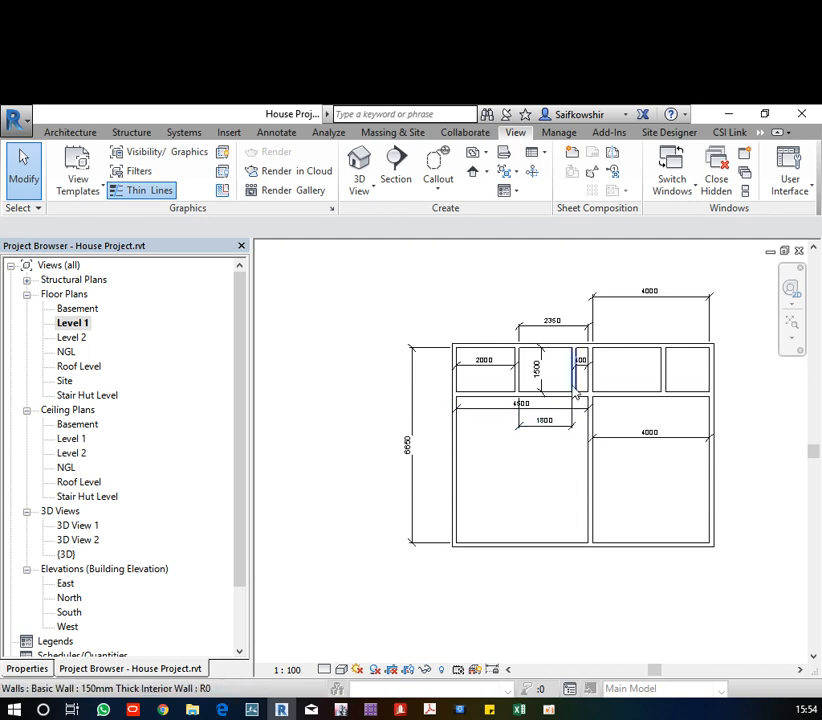
{"action": "middle_click_drag", "start_coordinate": [556, 440], "coordinate": [549, 446]}
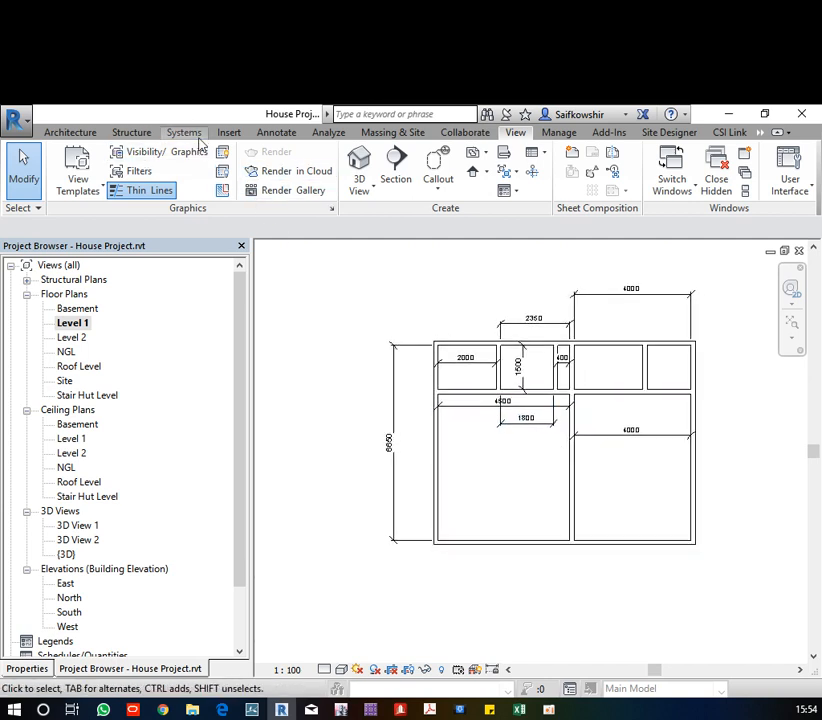
Start the Door command and browse the family library to the Doors folder inside Door and Window
{"action": "left_click", "coordinate": [70, 132]}
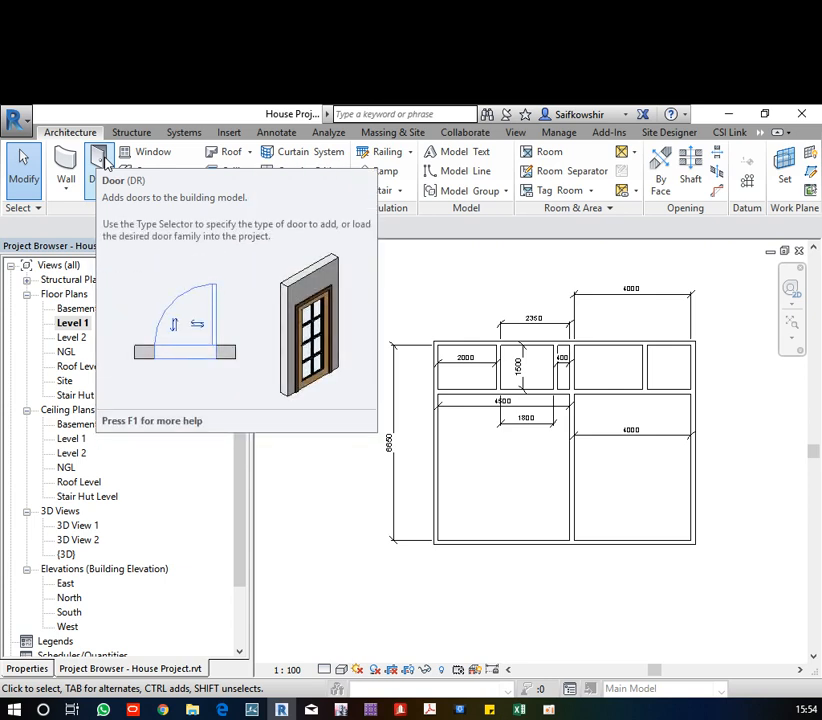
{"action": "left_click", "coordinate": [100, 162]}
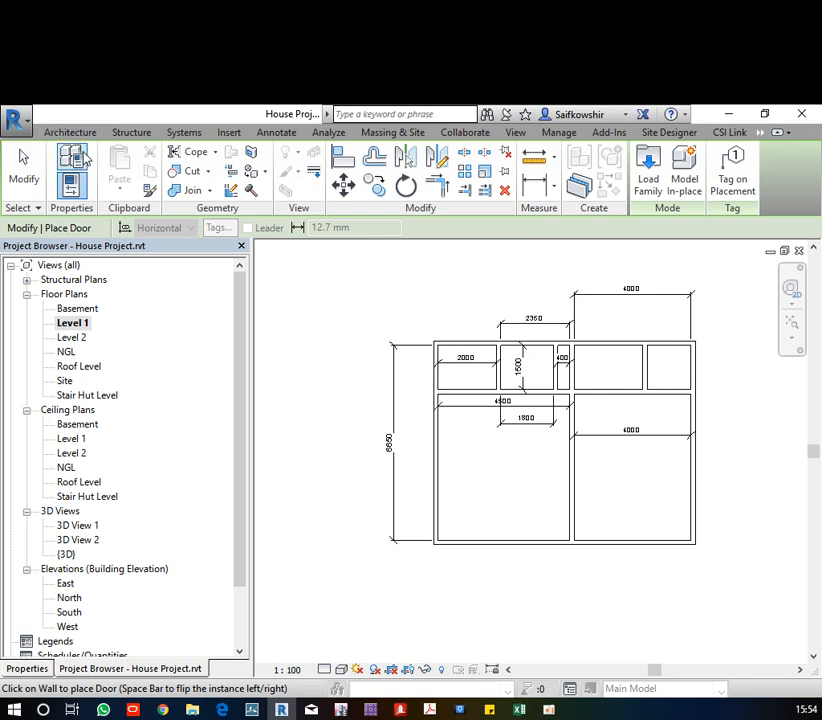
{"action": "left_click", "coordinate": [650, 188]}
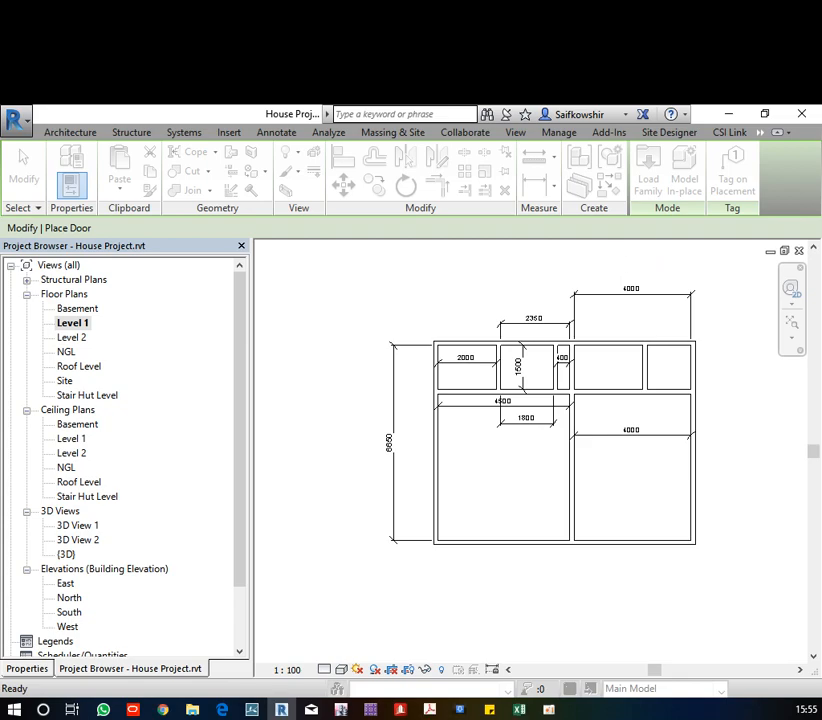
{"action": "left_click_drag", "start_coordinate": [821, 161], "coordinate": [603, 163]}
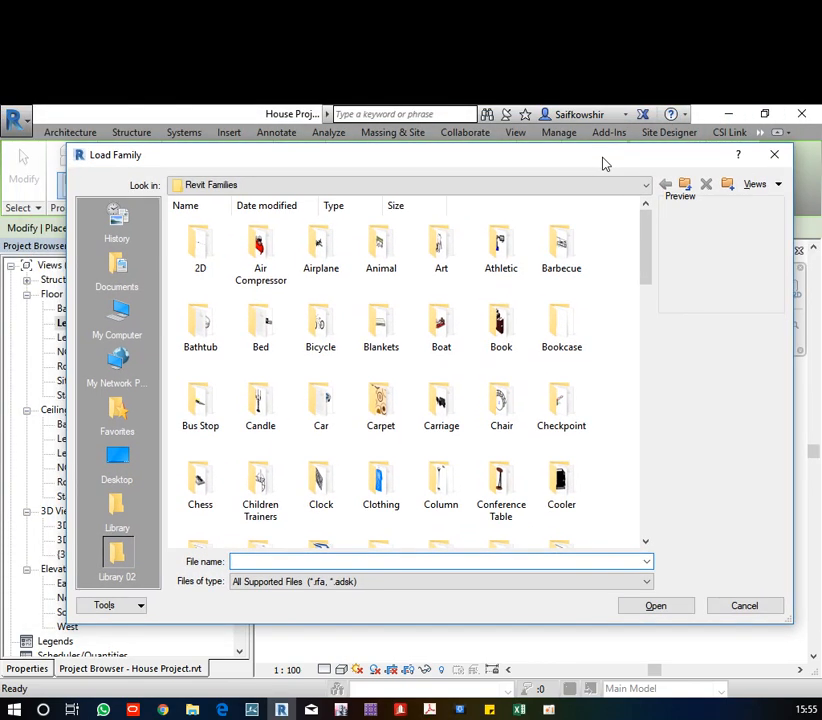
{"action": "scroll", "coordinate": [479, 318], "scroll_direction": "down", "scroll_amount": 10}
{"action": "scroll", "coordinate": [464, 379], "scroll_direction": "up", "scroll_amount": 8}
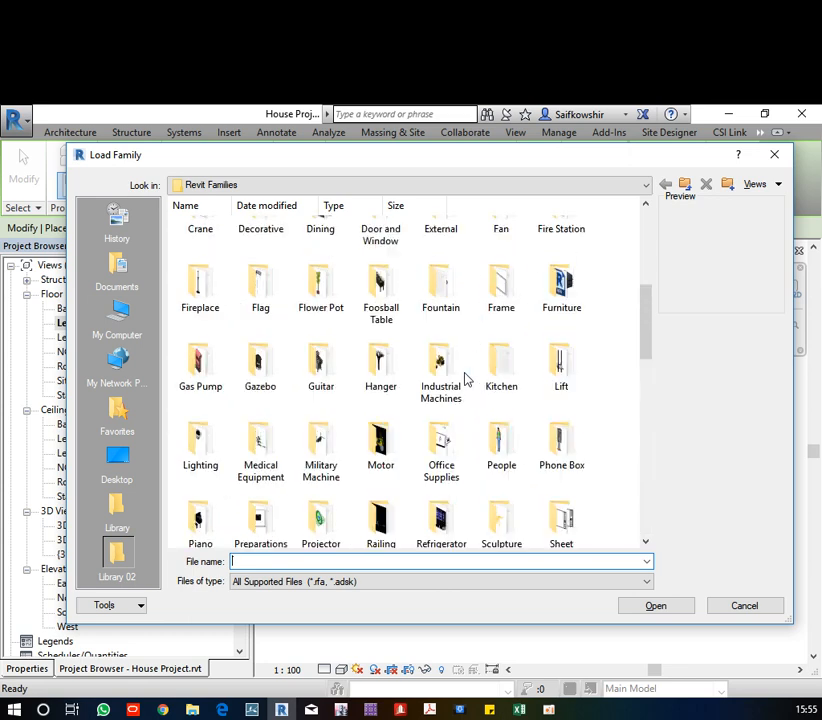
{"action": "scroll", "coordinate": [463, 377], "scroll_direction": "up", "scroll_amount": 3}
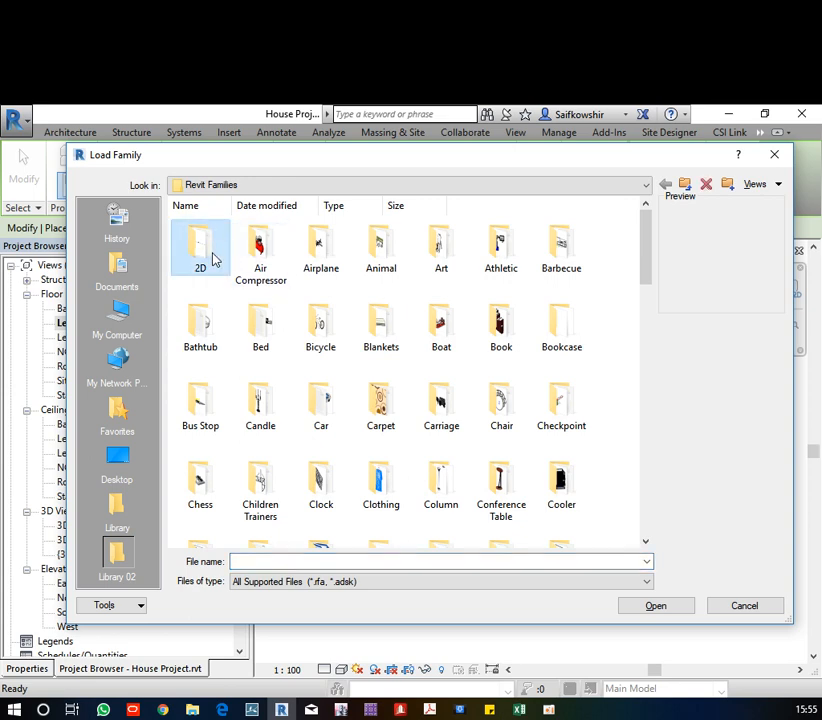
{"action": "scroll", "coordinate": [213, 259], "scroll_direction": "down", "scroll_amount": 3}
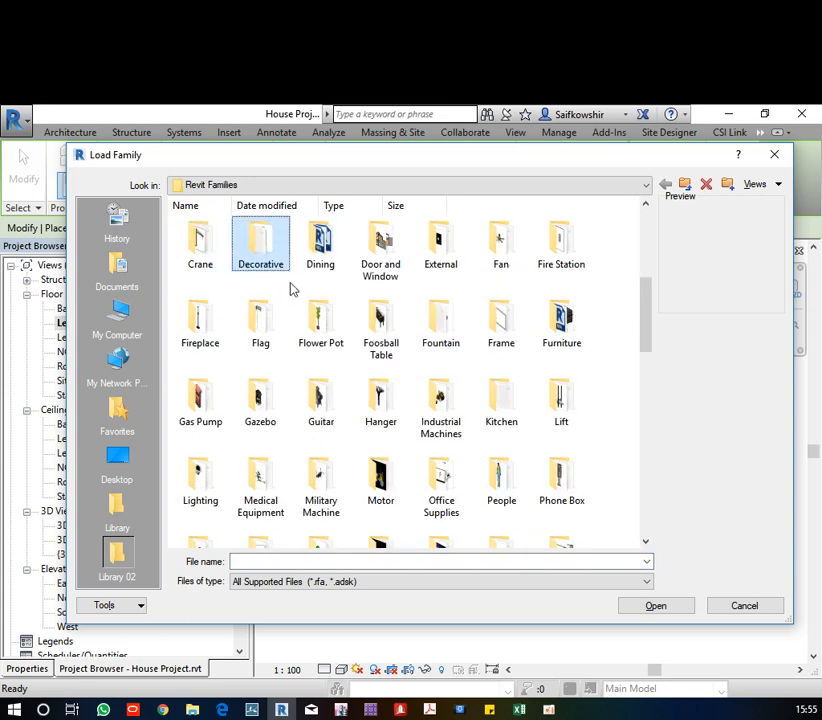
{"action": "double_click", "coordinate": [376, 245]}
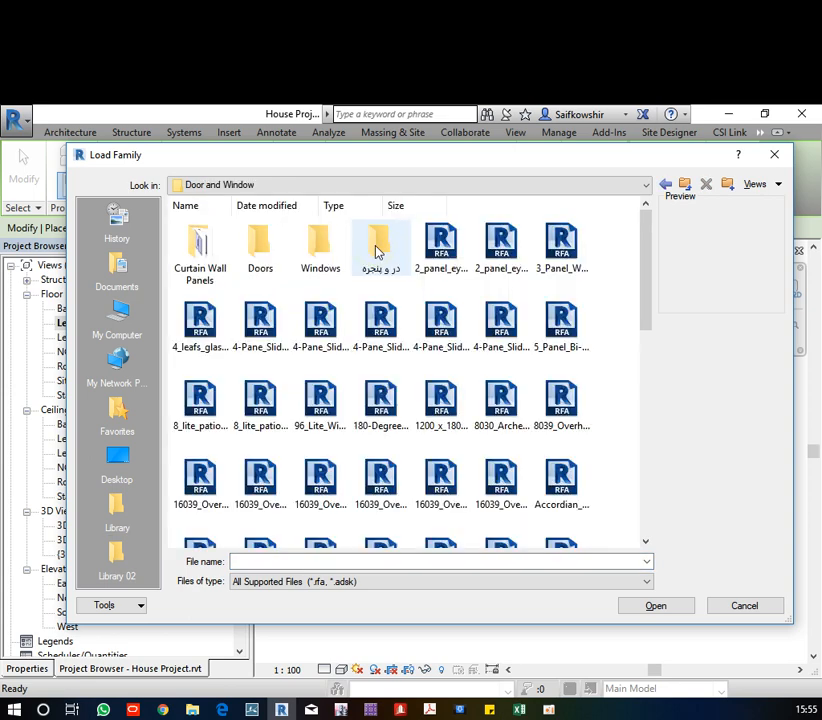
{"action": "scroll", "coordinate": [530, 372], "scroll_direction": "down", "scroll_amount": 8}
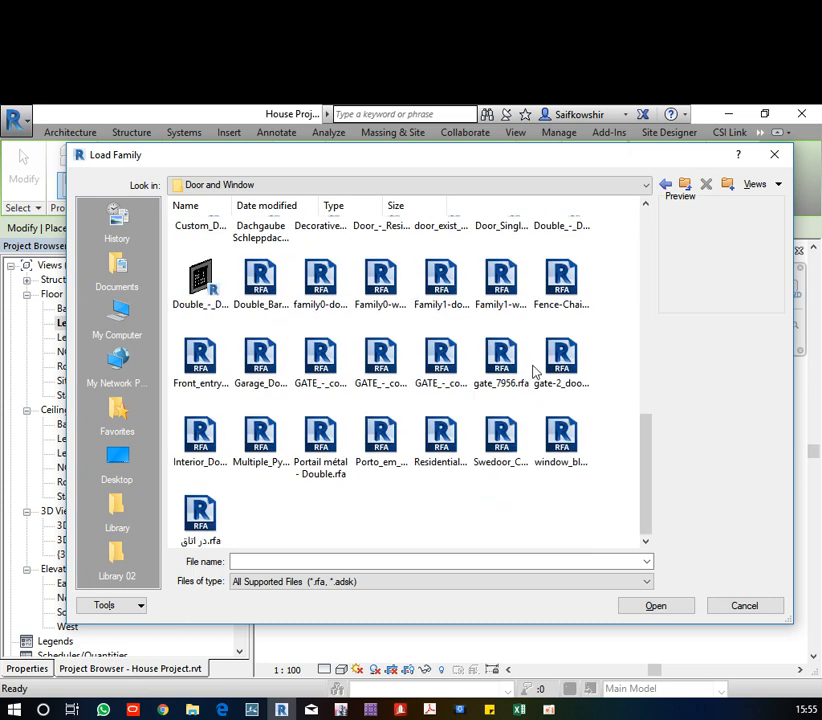
{"action": "scroll", "coordinate": [533, 369], "scroll_direction": "up", "scroll_amount": 8}
{"action": "double_click", "coordinate": [259, 262]}
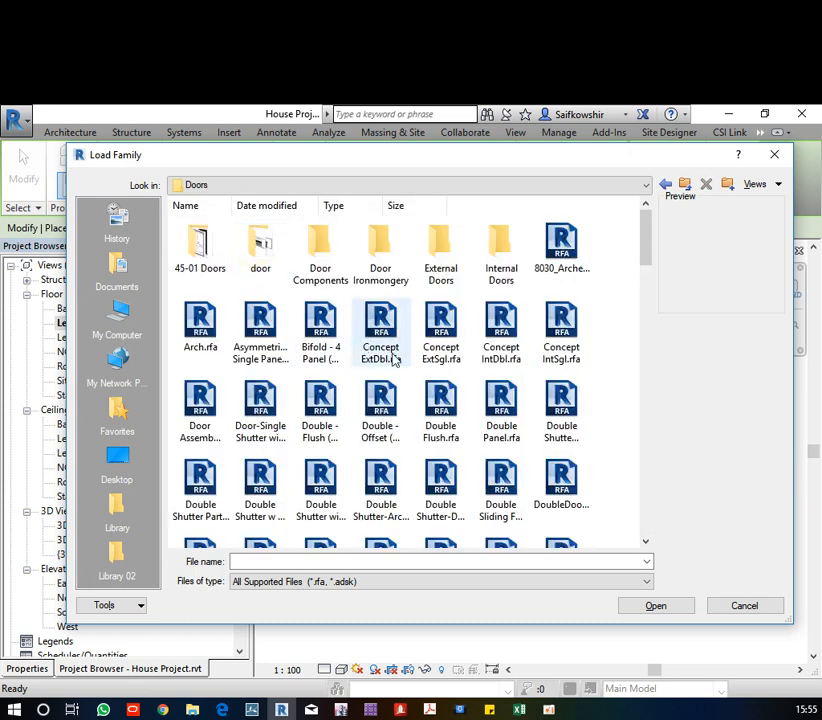
Load the single interior door family IntSgl (6).0005.rfa into the project
{"action": "scroll", "coordinate": [484, 362], "scroll_direction": "down", "scroll_amount": 3}
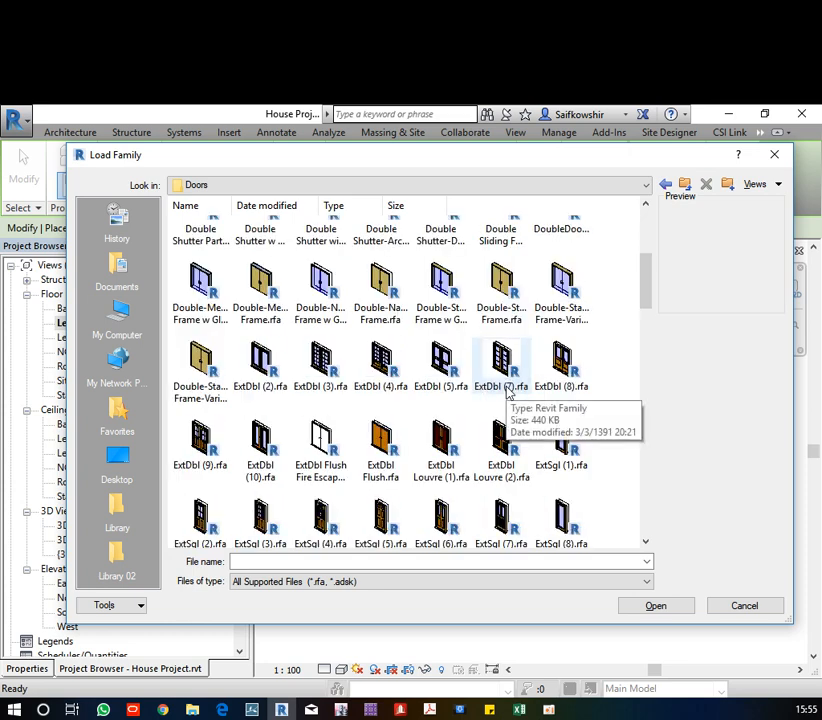
{"action": "scroll", "coordinate": [550, 466], "scroll_direction": "down", "scroll_amount": 5}
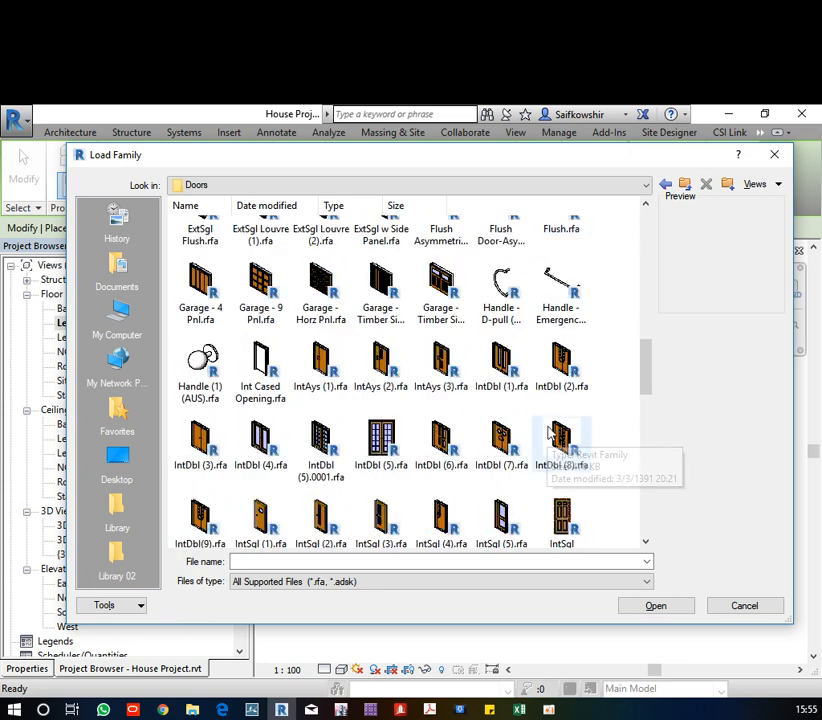
{"action": "scroll", "coordinate": [548, 440], "scroll_direction": "down", "scroll_amount": 3}
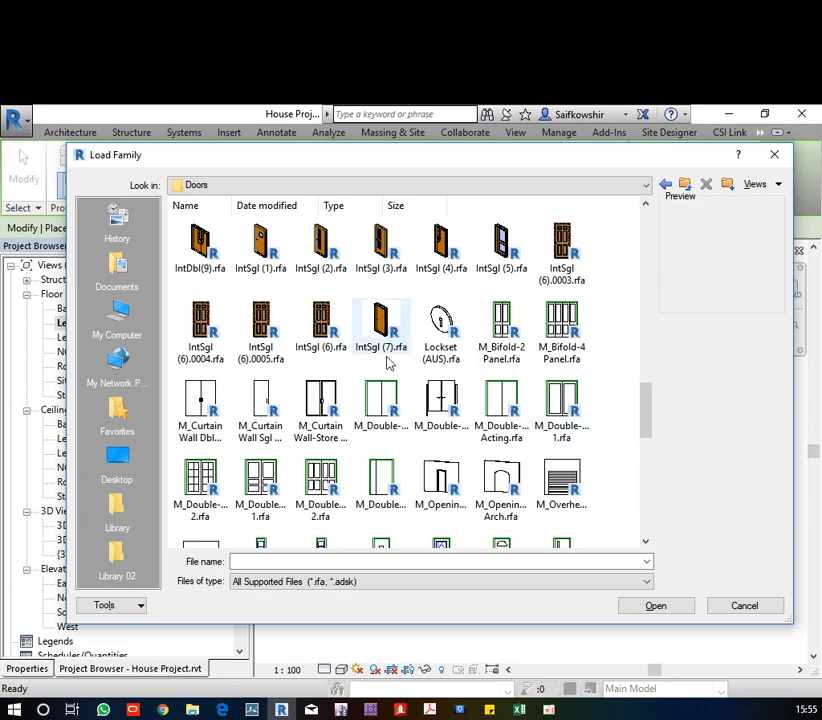
{"action": "left_click", "coordinate": [321, 325]}
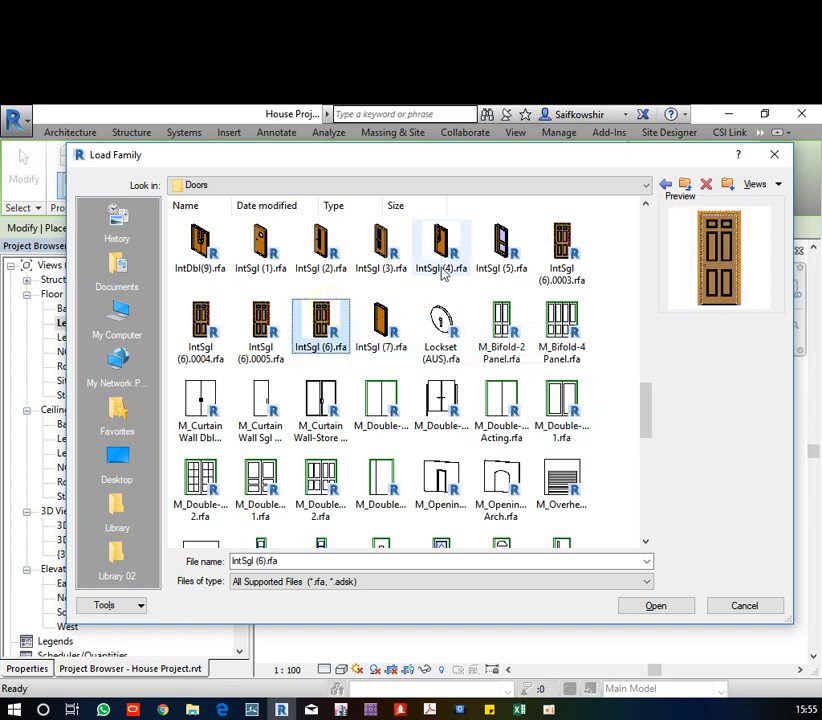
{"action": "left_click", "coordinate": [275, 338]}
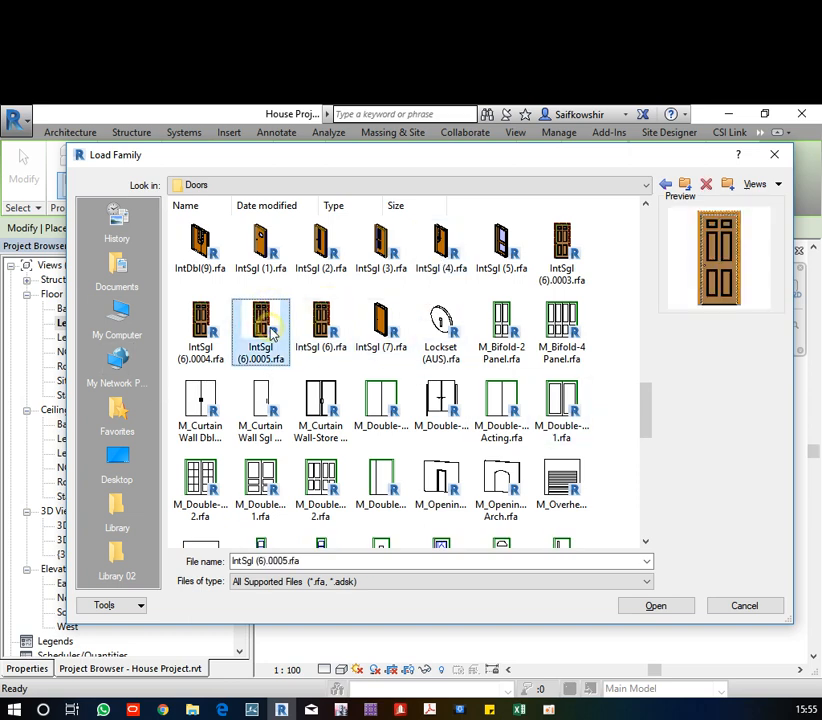
{"action": "left_click", "coordinate": [676, 607]}
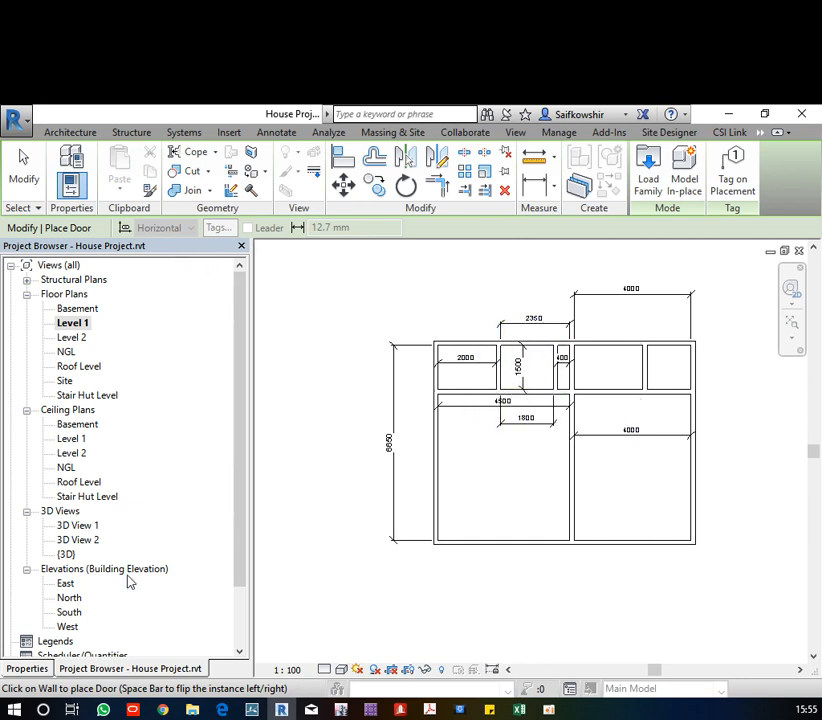
Place an IntSgl (6).0005 Interior Door 1000x2100mm in the lower-left room's bottom wall, centred about 700 mm from the shared middle wall's centreline
{"action": "left_click", "coordinate": [28, 669]}
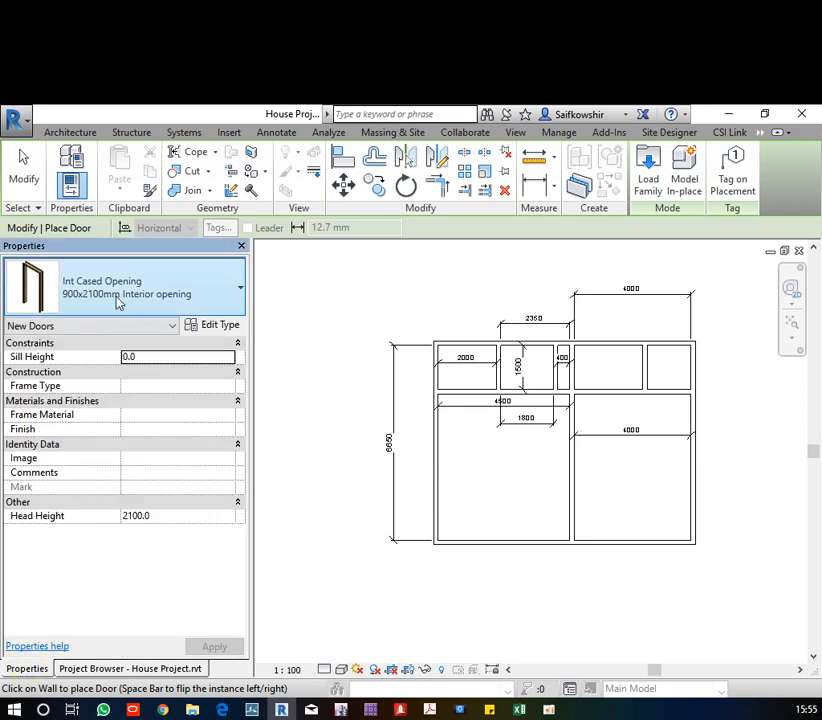
{"action": "left_click", "coordinate": [156, 285]}
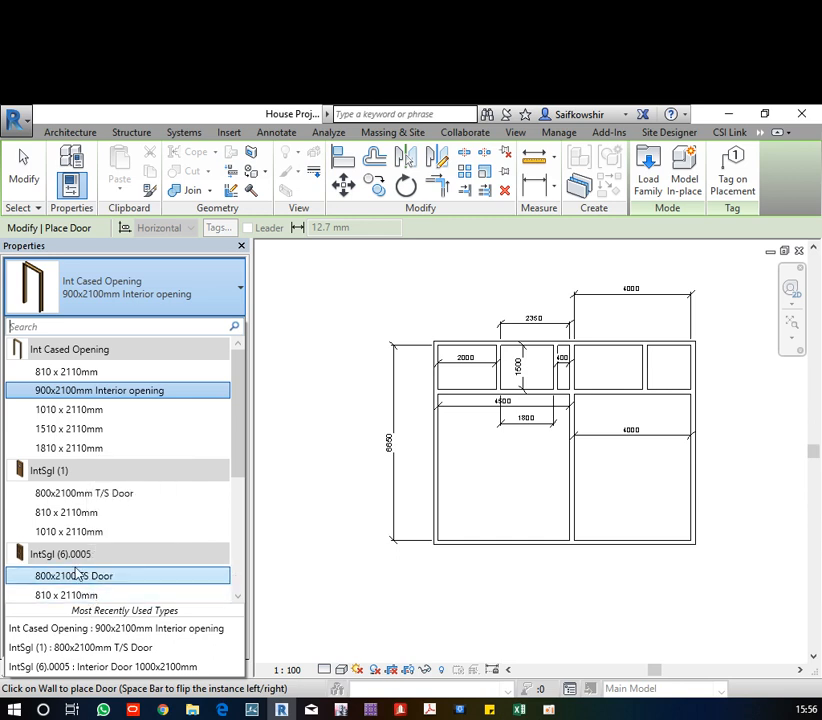
{"action": "scroll", "coordinate": [95, 470], "scroll_direction": "down", "scroll_amount": 2}
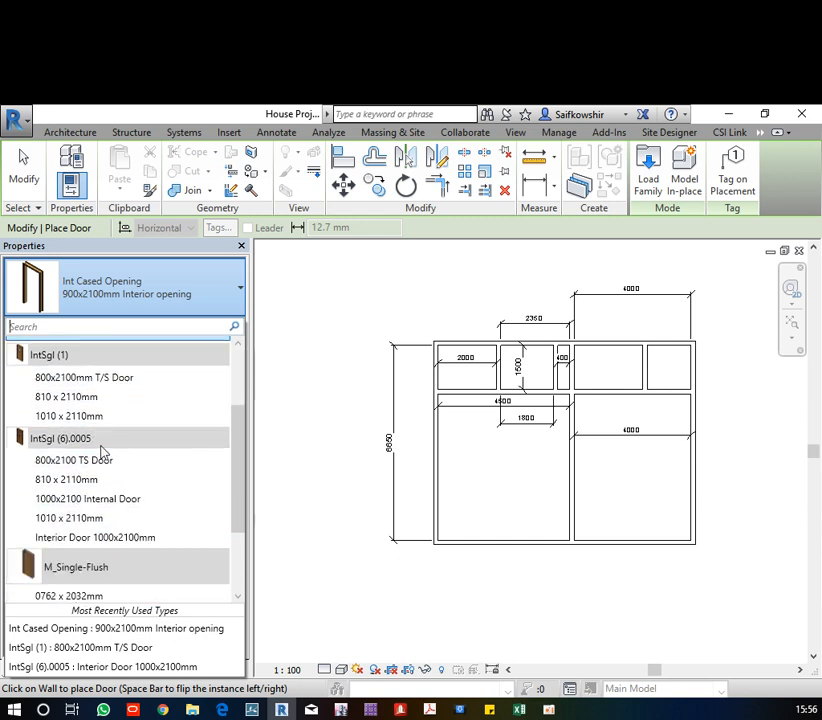
{"action": "scroll", "coordinate": [103, 569], "scroll_direction": "down", "scroll_amount": 2}
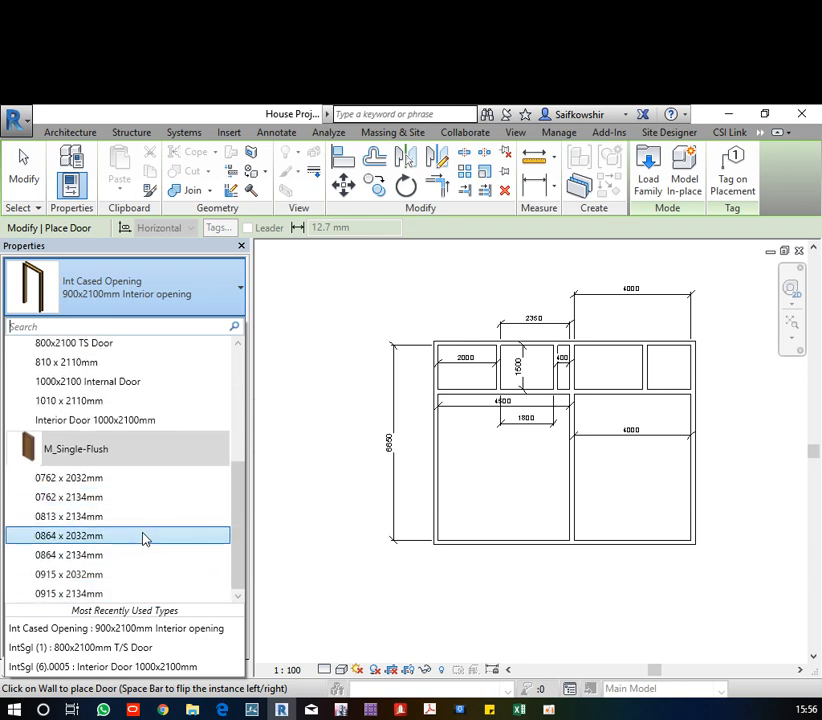
{"action": "scroll", "coordinate": [143, 540], "scroll_direction": "up", "scroll_amount": 1}
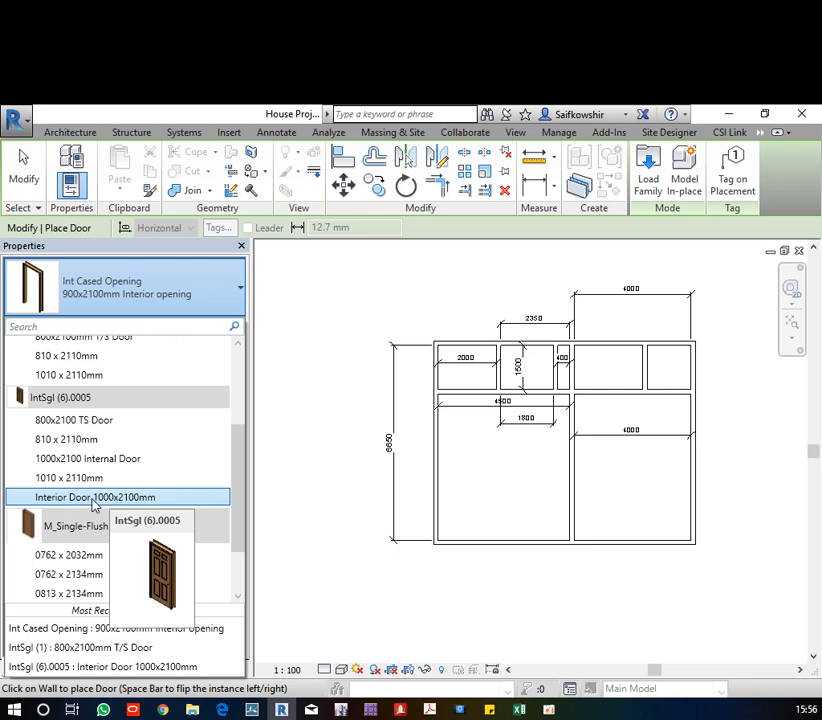
{"action": "left_click", "coordinate": [84, 498]}
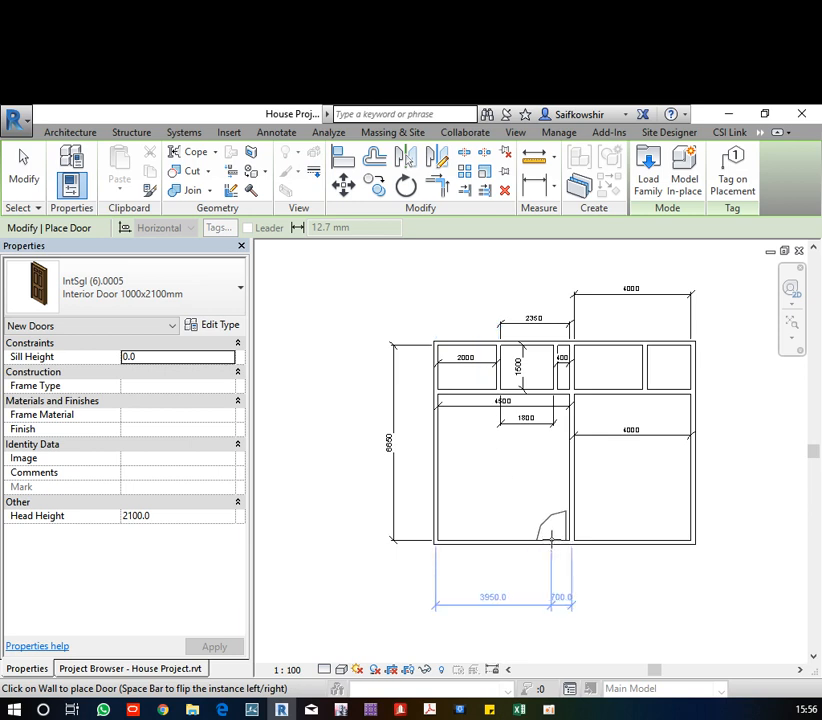
{"action": "left_click", "coordinate": [551, 538]}
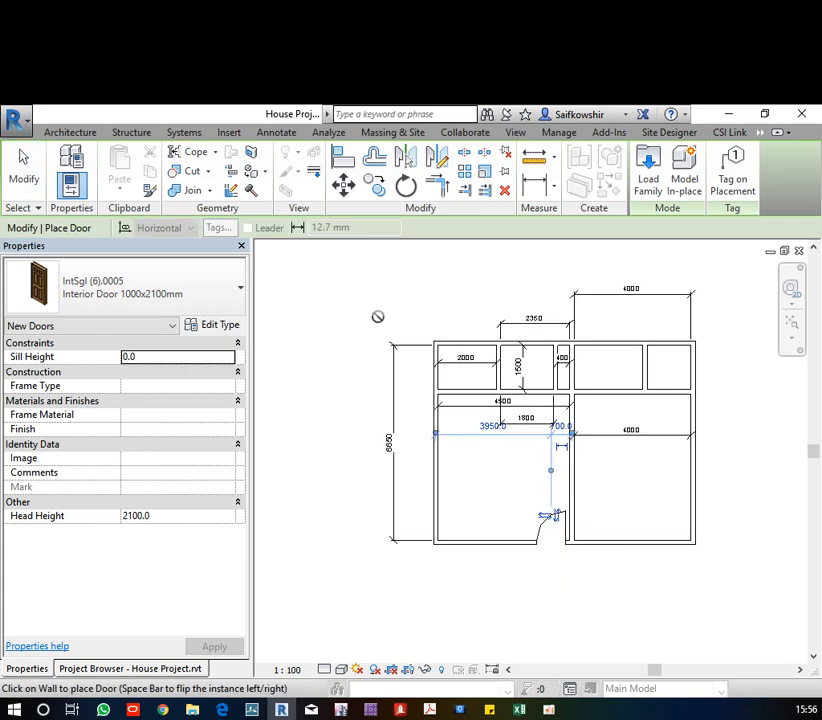
{"action": "key", "text": "m"}
{"action": "key", "text": "d"}
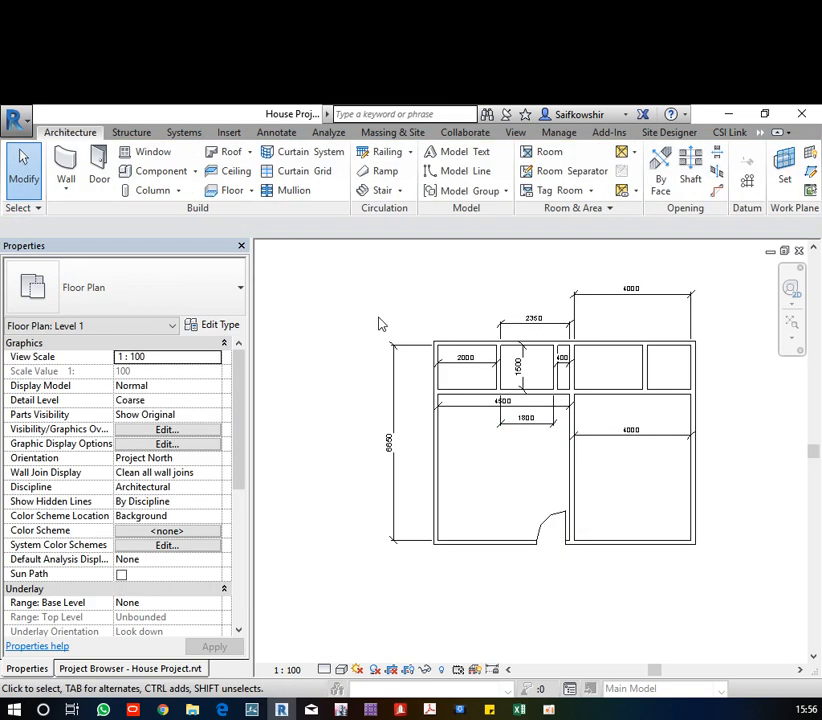
Mirror the lower-left room's door about the shared middle wall into the lower-right room's bottom wall
{"action": "left_click", "coordinate": [543, 535]}
{"action": "key", "text": "m"}
{"action": "key", "text": "m"}
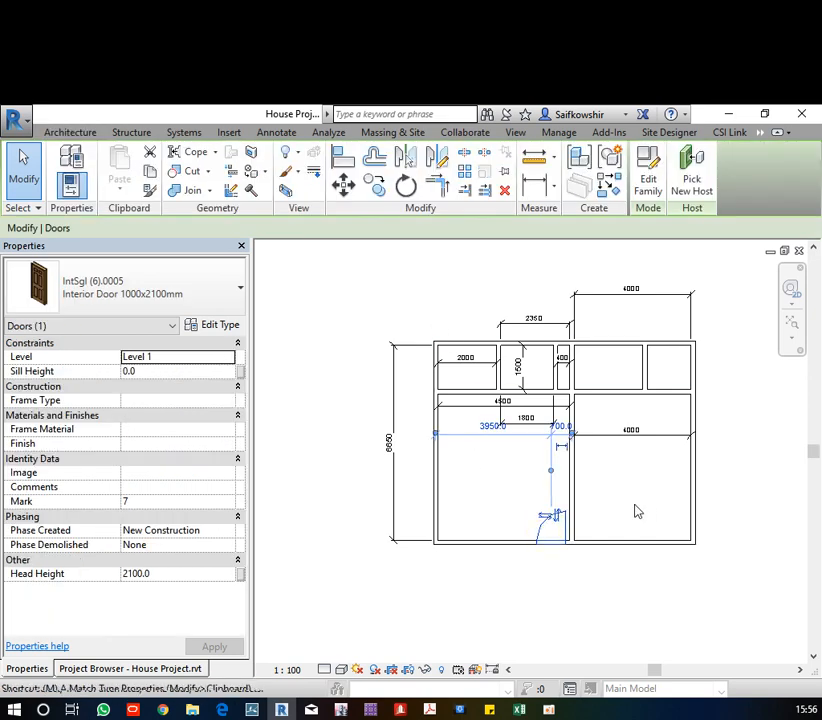
{"action": "left_click", "coordinate": [577, 516]}
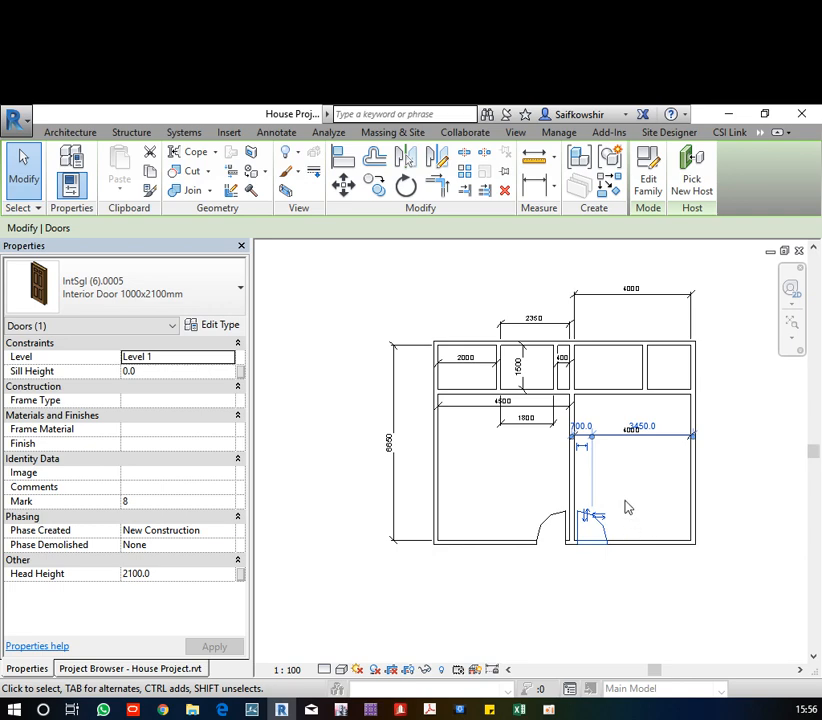
Flip the mirrored door's facing and hand, and restore its inward swing with the hinge beside the shared wall
{"action": "scroll", "coordinate": [573, 555], "scroll_direction": "up", "scroll_amount": 4}
{"action": "middle_click_drag", "start_coordinate": [574, 539], "coordinate": [610, 502]}
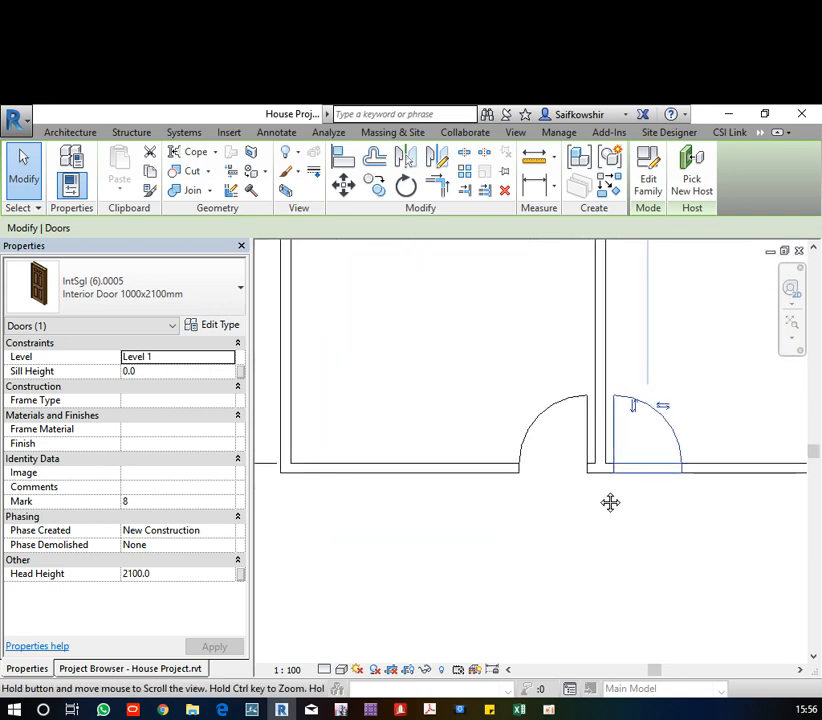
{"action": "left_click", "coordinate": [602, 501]}
{"action": "left_click", "coordinate": [631, 430]}
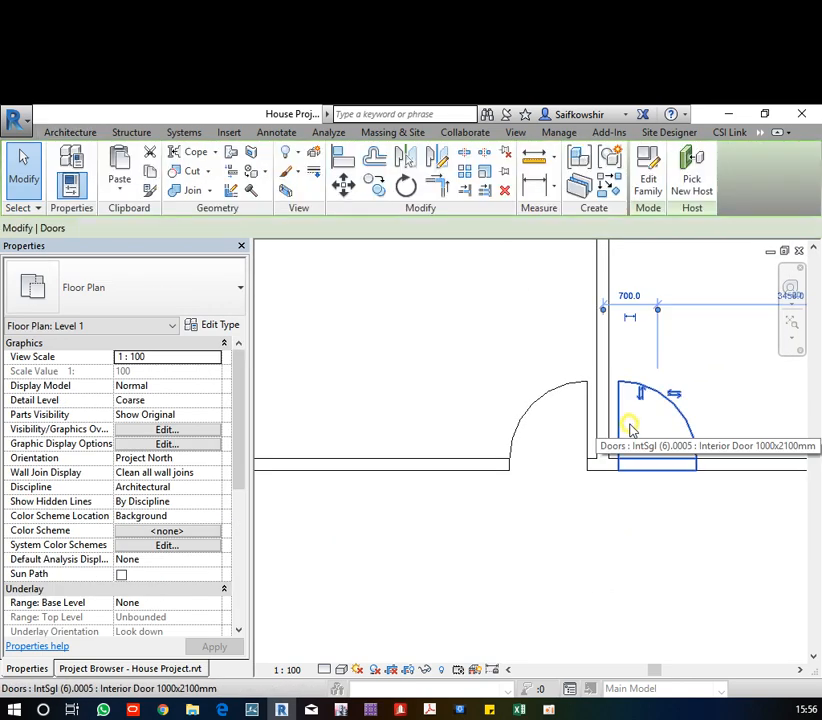
{"action": "left_click", "coordinate": [642, 395]}
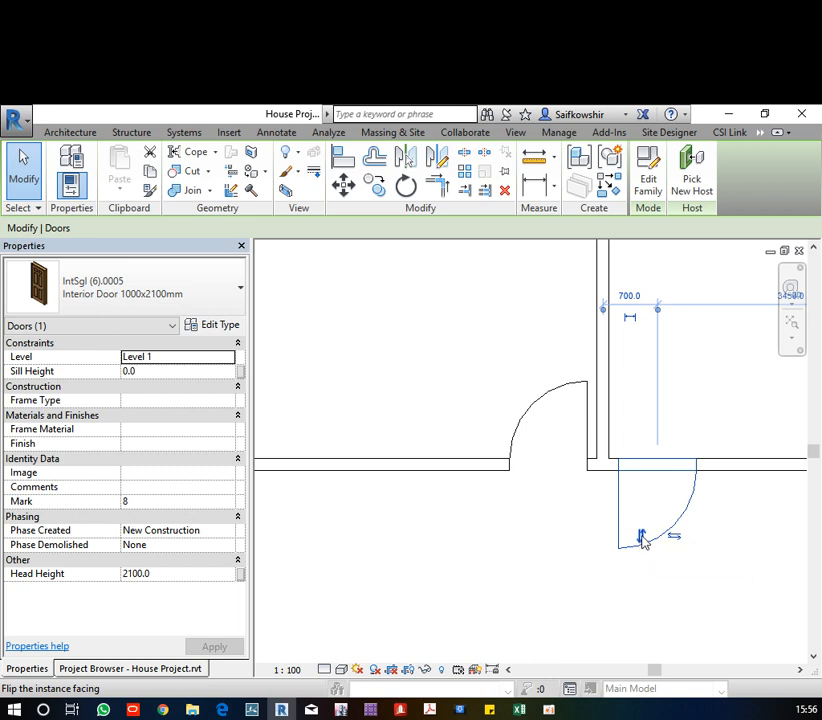
{"action": "left_click", "coordinate": [672, 540]}
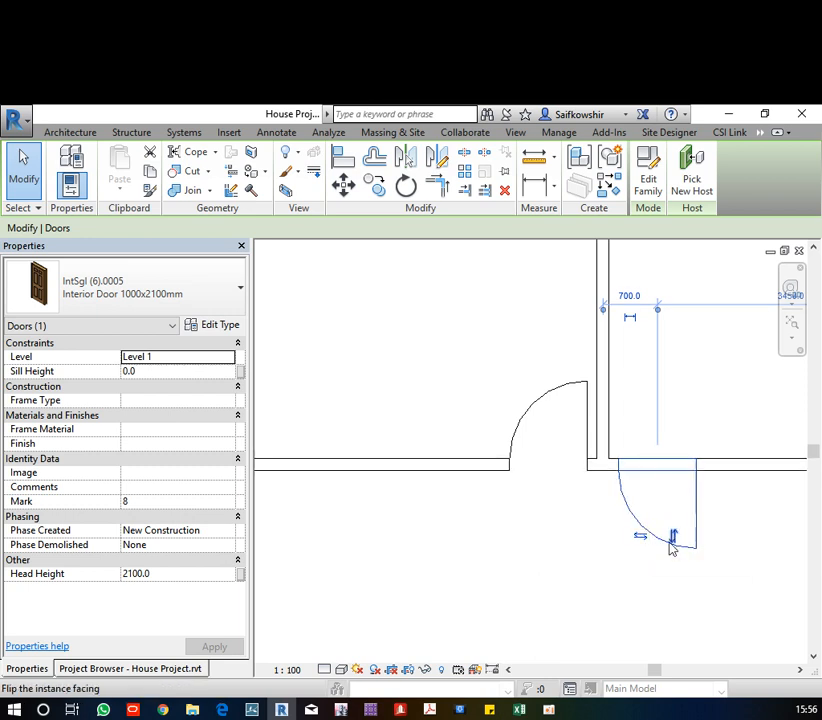
{"action": "scroll", "coordinate": [646, 571], "scroll_direction": "down", "scroll_amount": 2}
{"action": "scroll", "coordinate": [668, 573], "scroll_direction": "up", "scroll_amount": 2}
{"action": "middle_click_drag", "start_coordinate": [668, 573], "coordinate": [595, 569]}
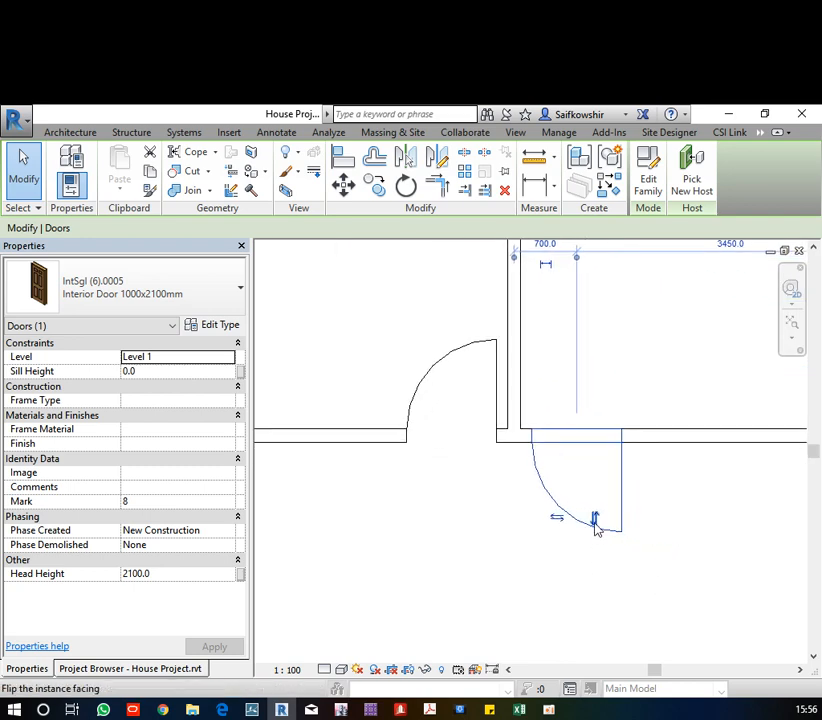
{"action": "left_click", "coordinate": [595, 520]}
{"action": "left_click", "coordinate": [558, 357]}
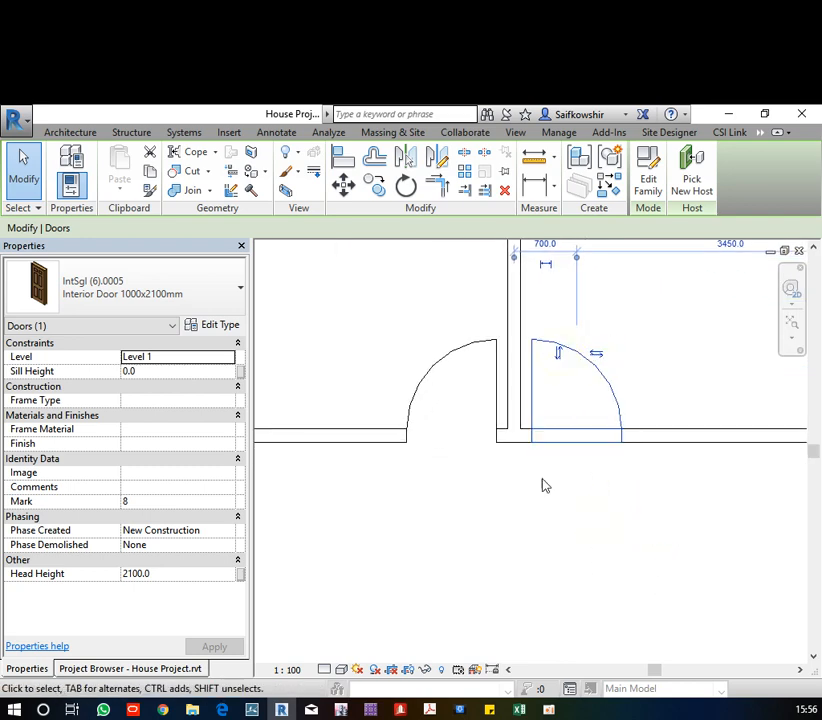
{"action": "scroll", "coordinate": [565, 490], "scroll_direction": "down", "scroll_amount": 1}
{"action": "scroll", "coordinate": [618, 394], "scroll_direction": "down", "scroll_amount": 2}
{"action": "middle_click_drag", "start_coordinate": [618, 394], "coordinate": [617, 494]}
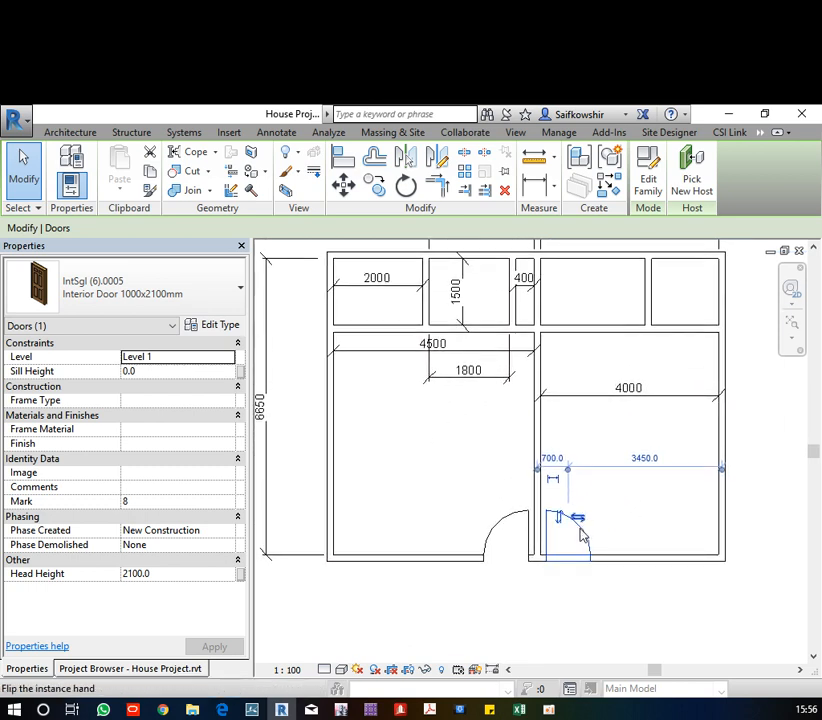
{"action": "scroll", "coordinate": [576, 534], "scroll_direction": "up", "scroll_amount": 1}
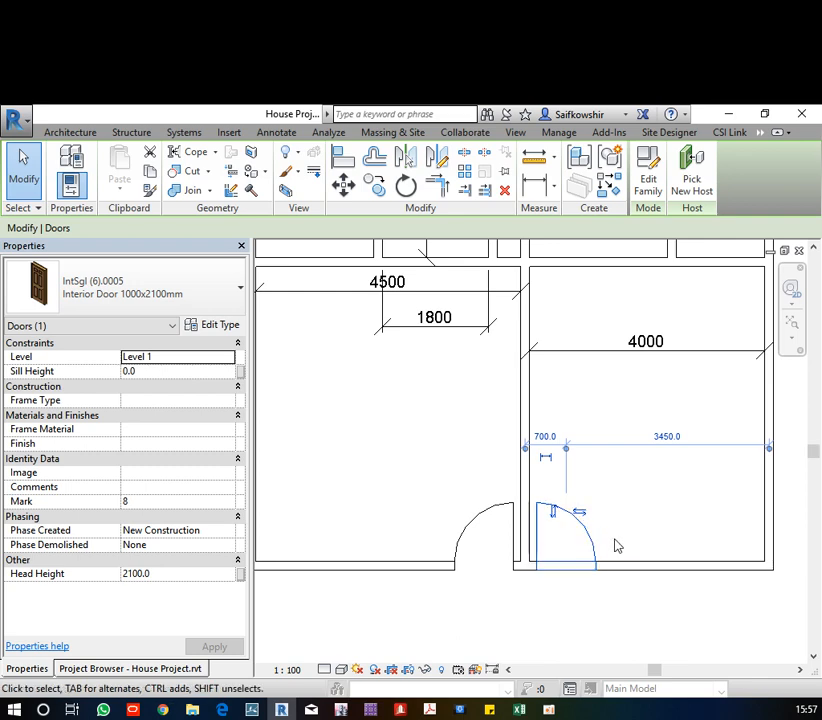
{"action": "left_click", "coordinate": [596, 617]}
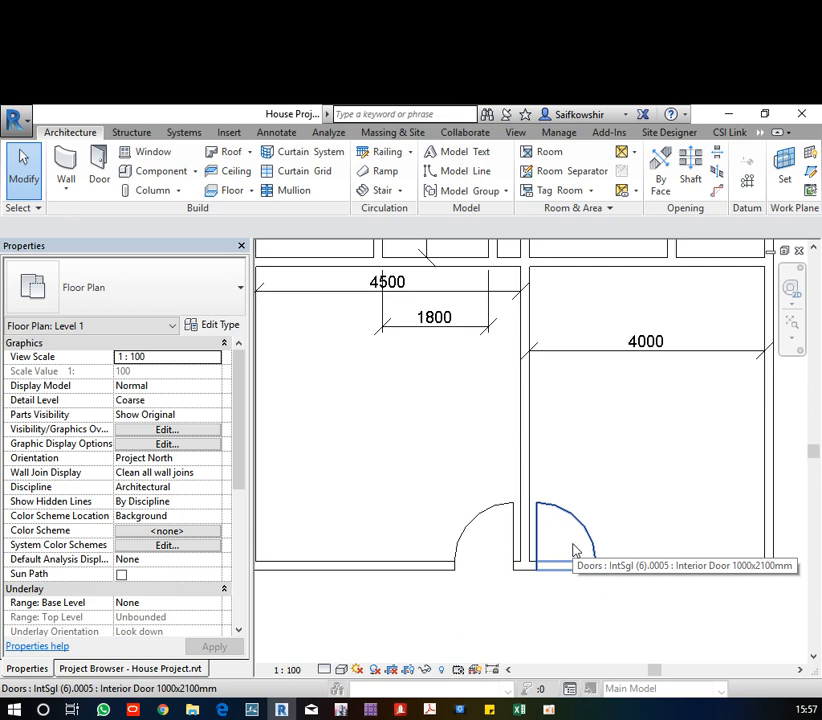
Set the Width of the Interior Door 1000x2100mm type to 1200 mm and check both doors in the plan
{"action": "middle_click_drag", "start_coordinate": [598, 492], "coordinate": [642, 450]}
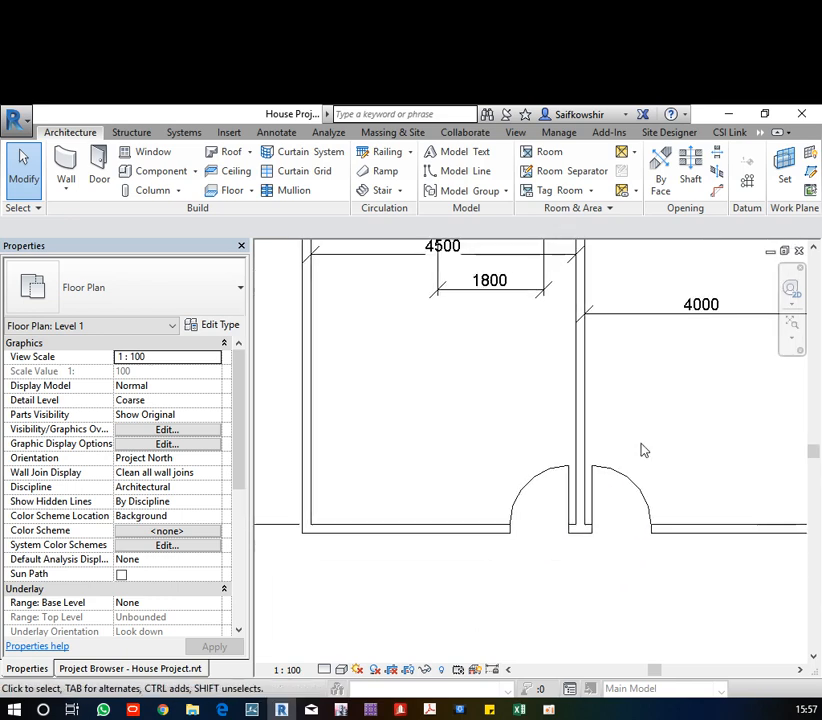
{"action": "scroll", "coordinate": [644, 451], "scroll_direction": "down", "scroll_amount": 2}
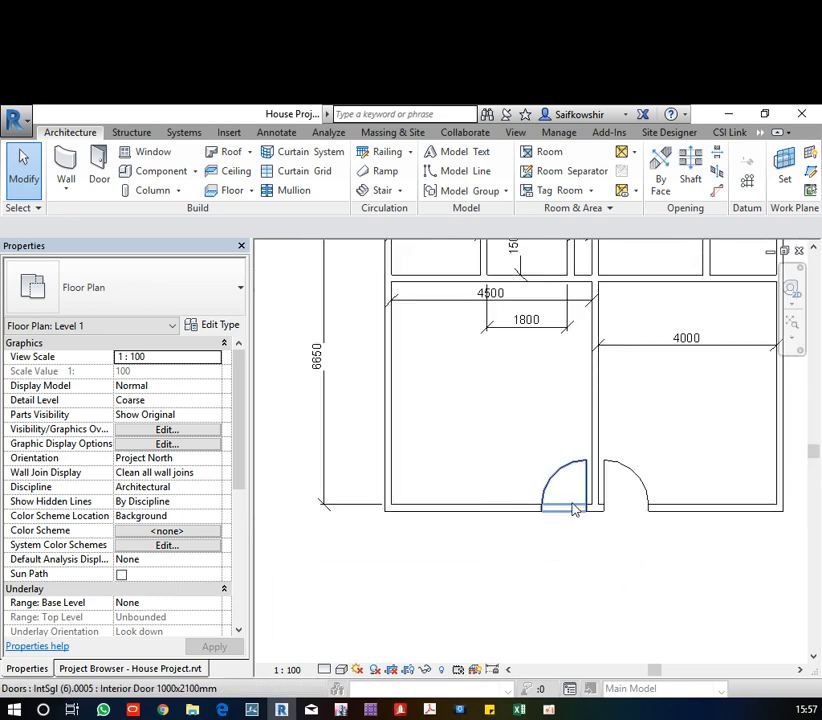
{"action": "left_click", "coordinate": [572, 502]}
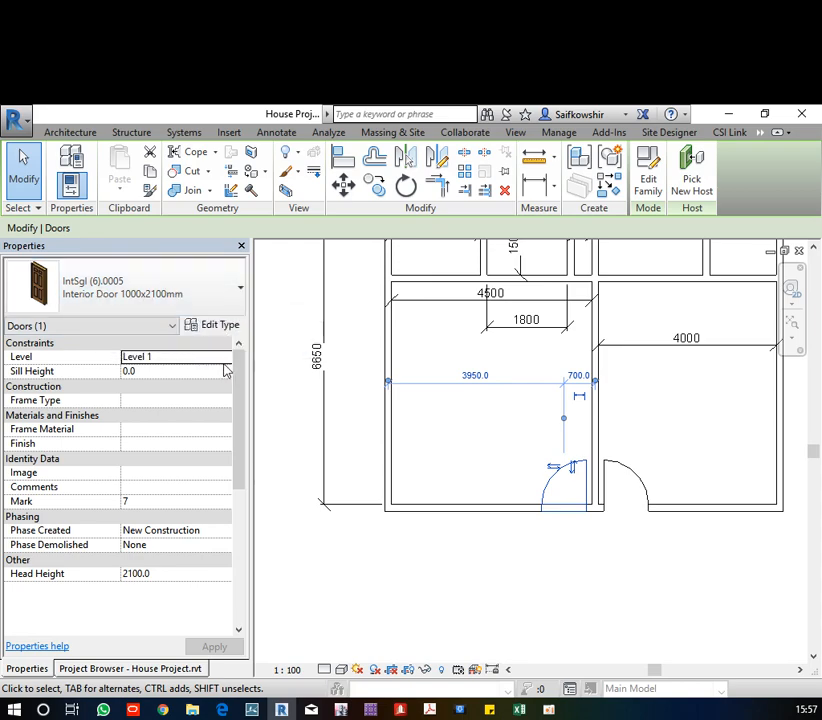
{"action": "left_click", "coordinate": [222, 333]}
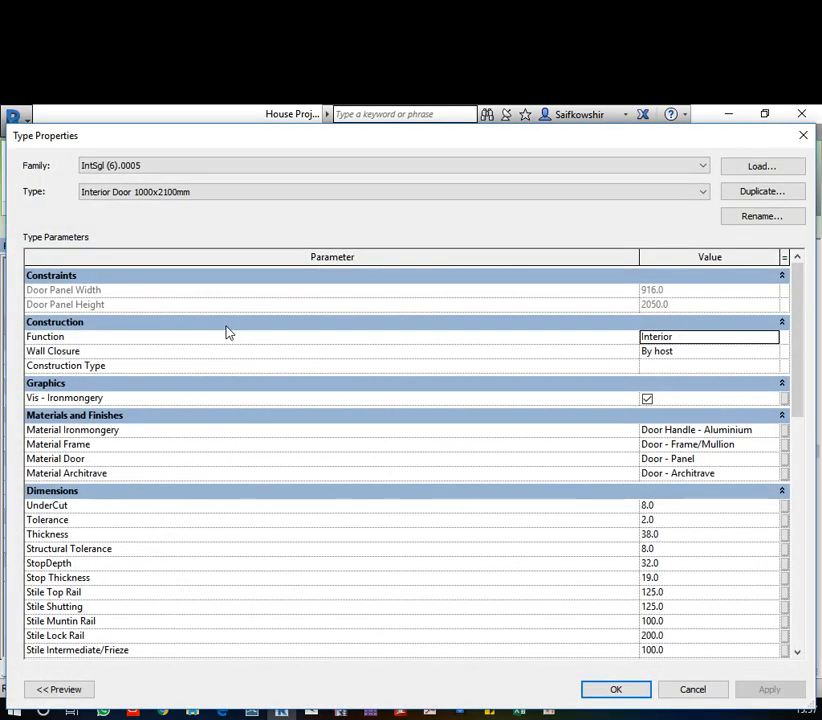
{"action": "scroll", "coordinate": [703, 563], "scroll_direction": "down", "scroll_amount": 5}
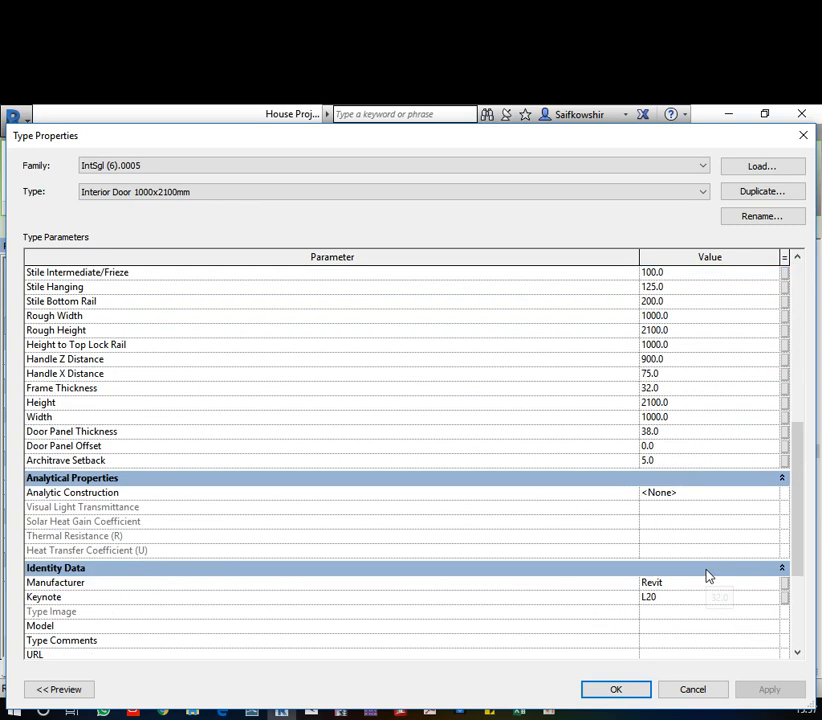
{"action": "left_click", "coordinate": [693, 416]}
{"action": "type", "text": "2"}
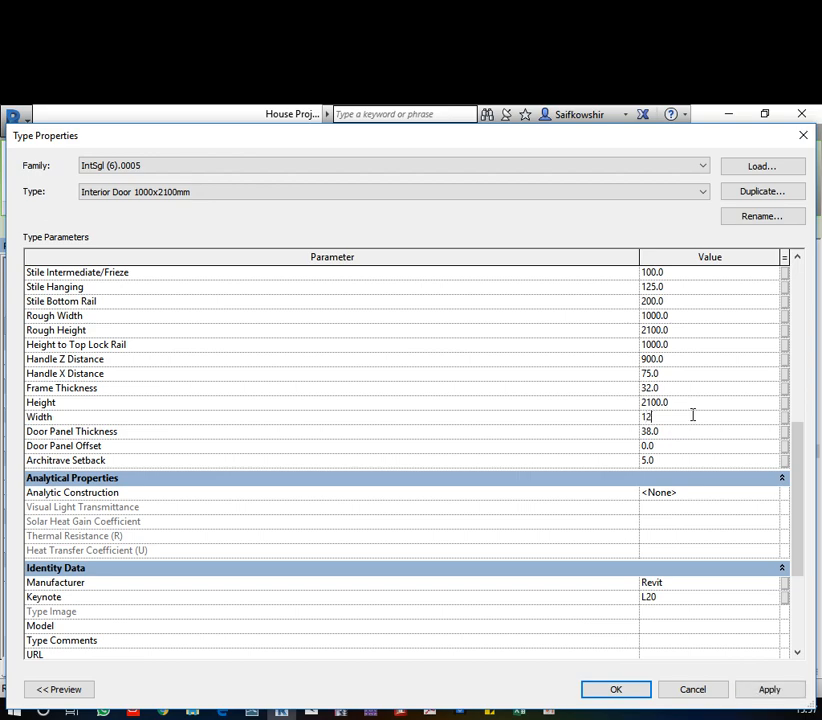
{"action": "type", "text": "00"}
{"action": "left_click", "coordinate": [767, 689]}
{"action": "left_click", "coordinate": [615, 690]}
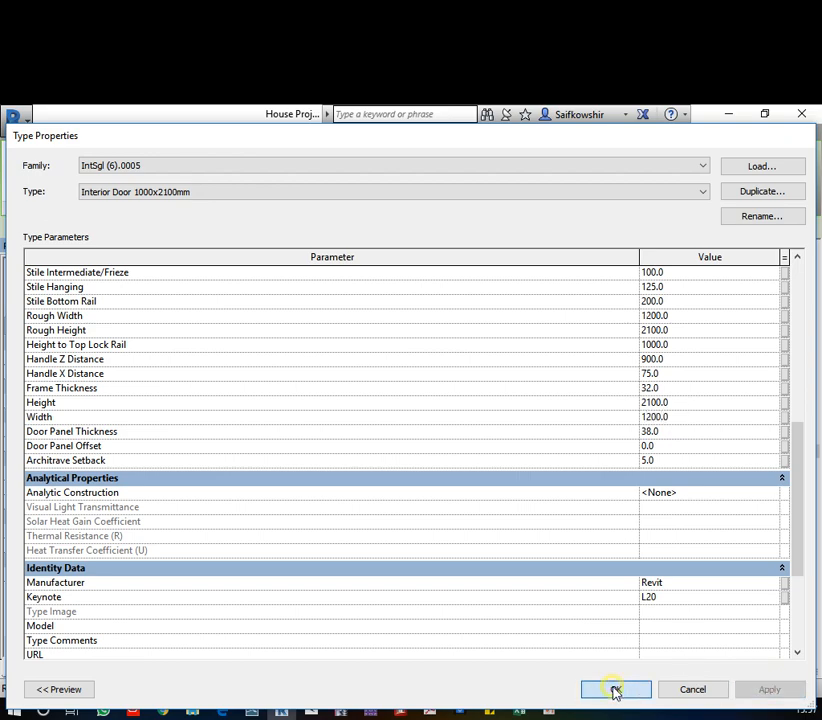
{"action": "left_click", "coordinate": [594, 548]}
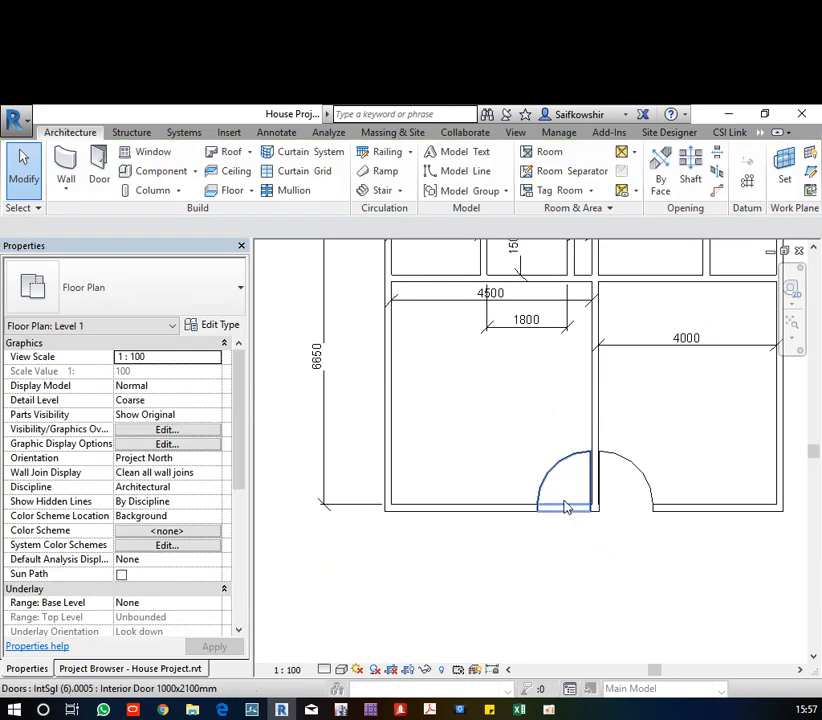
{"action": "left_click", "coordinate": [567, 503]}
{"action": "left_click", "coordinate": [628, 503]}
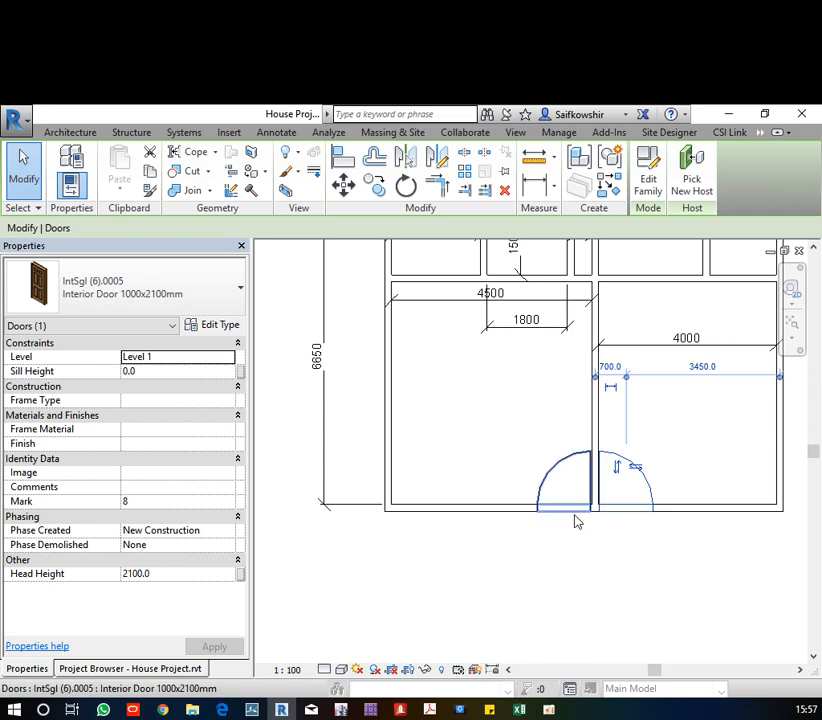
{"action": "left_click", "coordinate": [574, 535]}
Dimension the width of the lower-left room's door opening, placing the dimension below the bottom wall
{"action": "scroll", "coordinate": [572, 550], "scroll_direction": "up", "scroll_amount": 2}
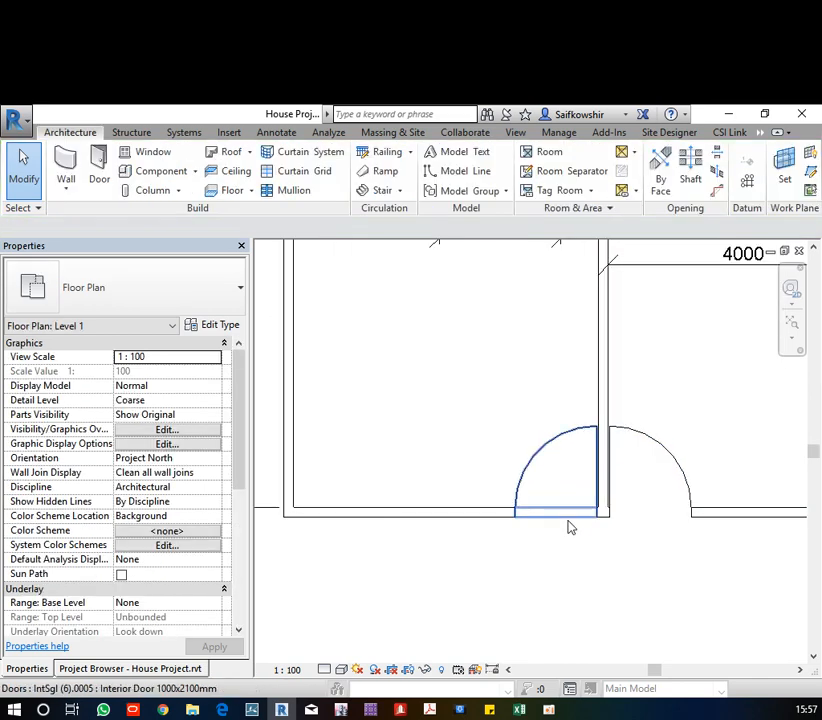
{"action": "key", "text": "d"}
{"action": "key", "text": "i"}
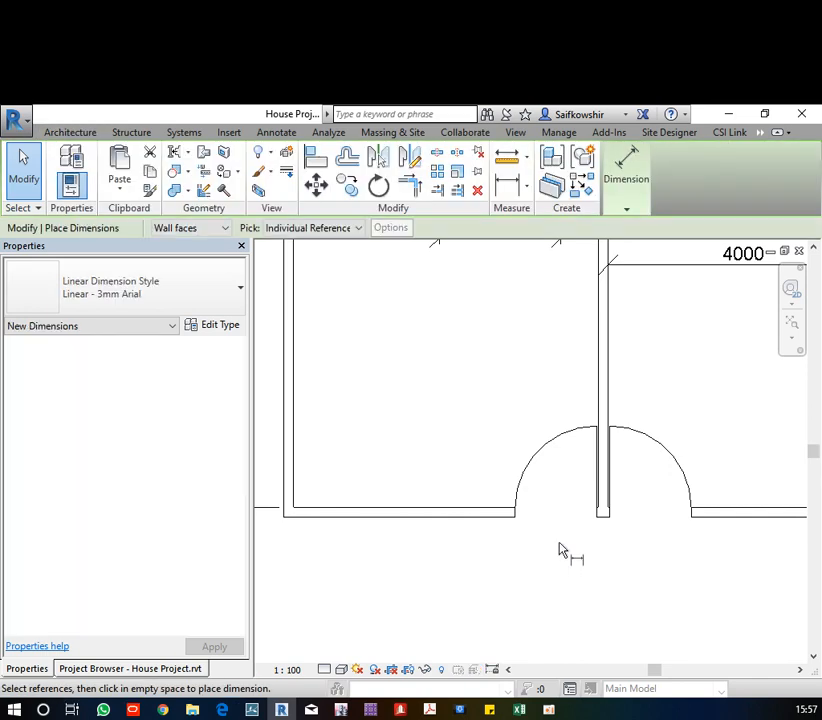
{"action": "left_click", "coordinate": [599, 516]}
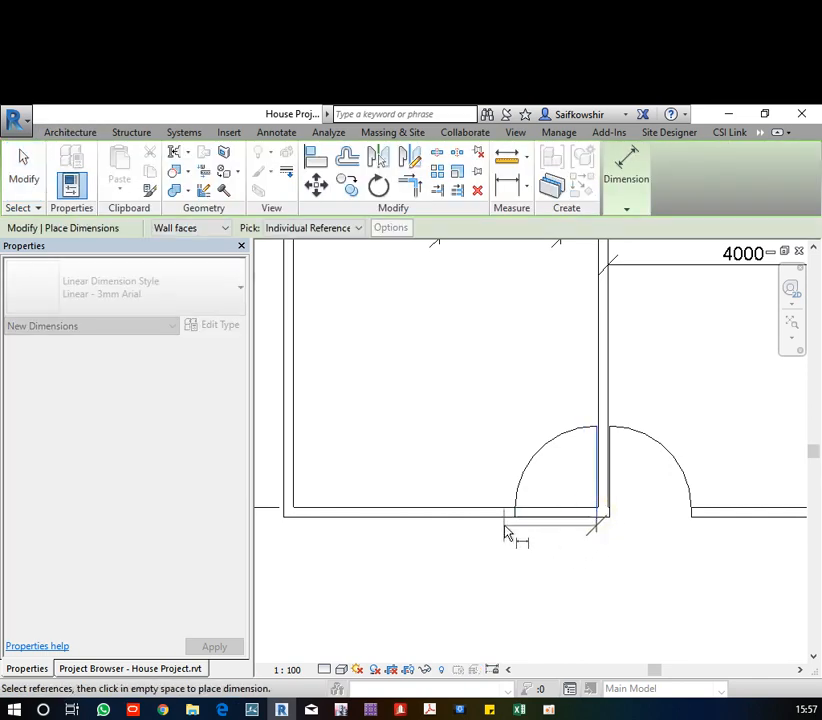
{"action": "left_click", "coordinate": [516, 518]}
{"action": "left_click", "coordinate": [444, 578]}
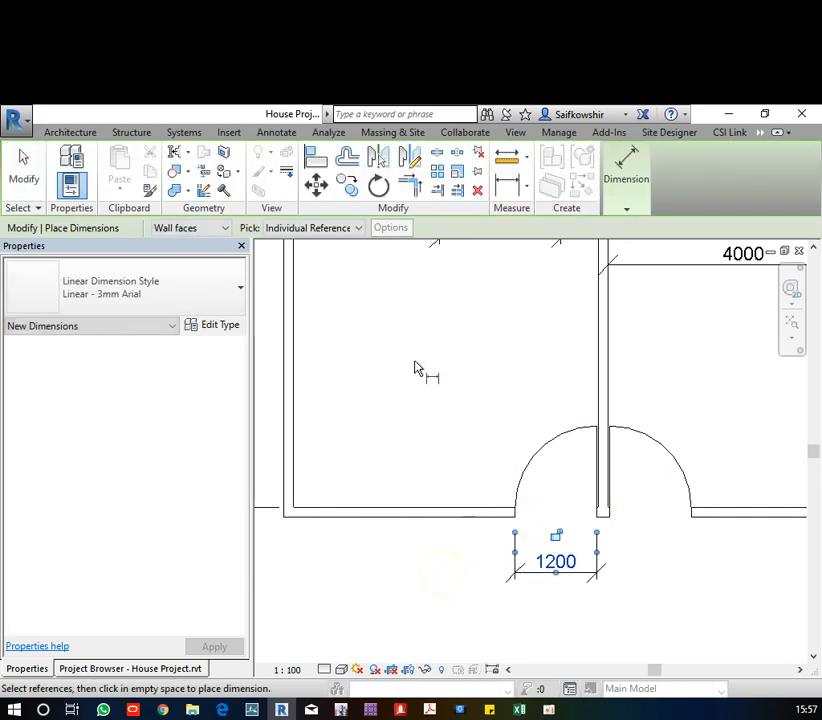
Dimension the width of the lower-right room's door opening, in line with the neighbouring door's dimension
{"action": "scroll", "coordinate": [418, 360], "scroll_direction": "down", "scroll_amount": 2}
{"action": "scroll", "coordinate": [560, 478], "scroll_direction": "up", "scroll_amount": 2}
{"action": "left_click", "coordinate": [551, 468]}
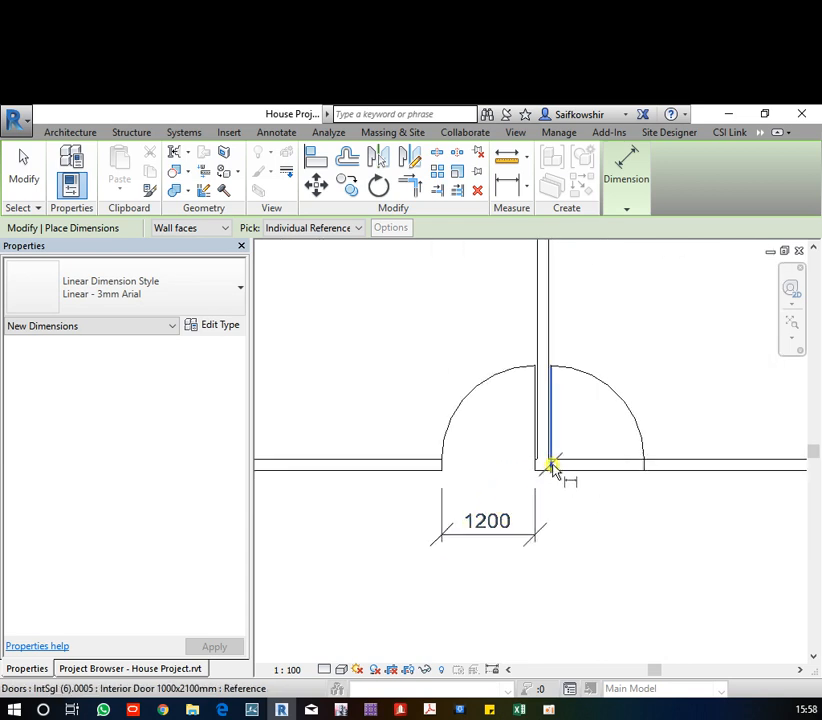
{"action": "left_click", "coordinate": [644, 479]}
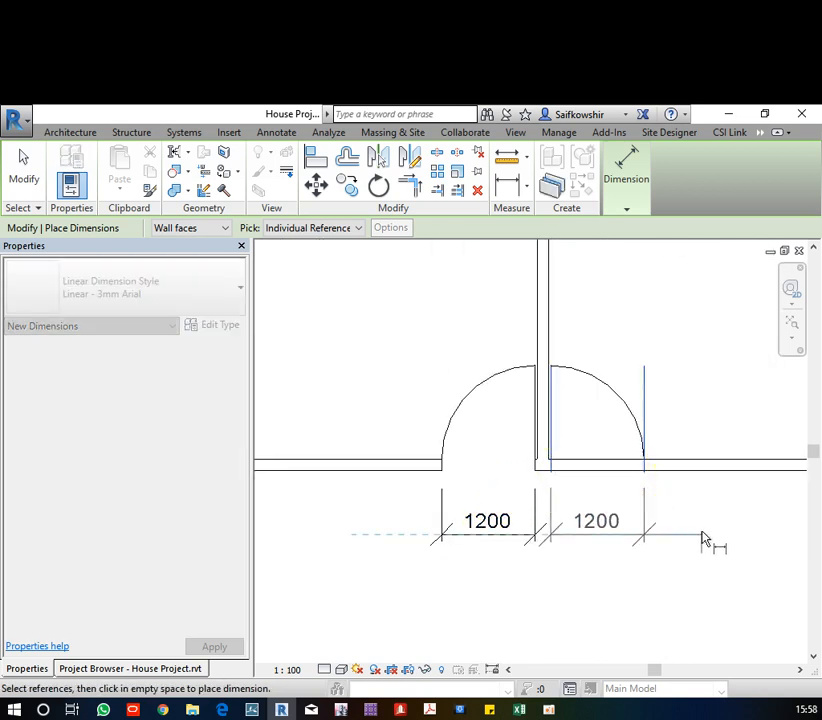
{"action": "left_click", "coordinate": [705, 535]}
{"action": "scroll", "coordinate": [697, 531], "scroll_direction": "down", "scroll_amount": 2}
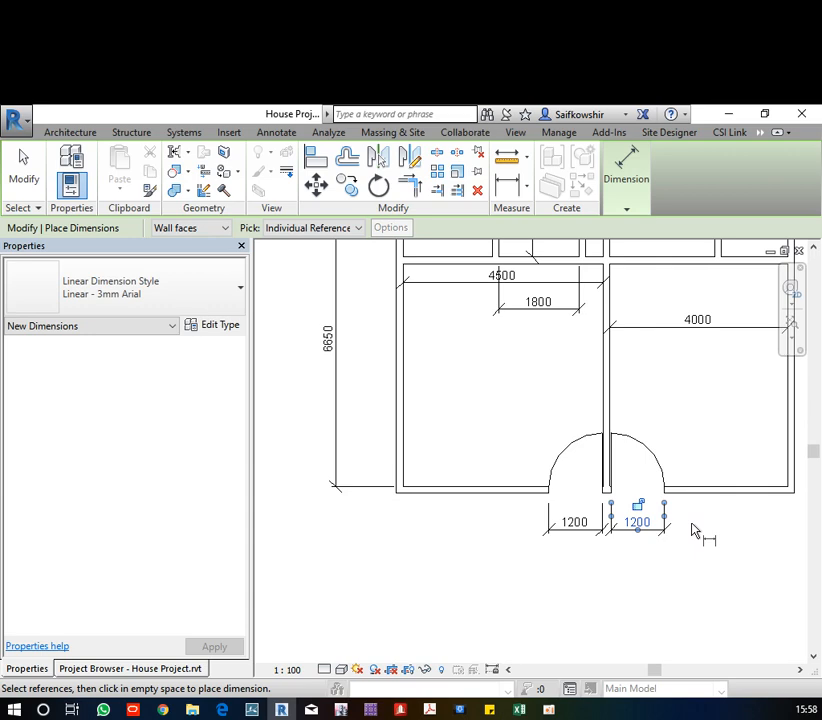
{"action": "left_click", "coordinate": [23, 165]}
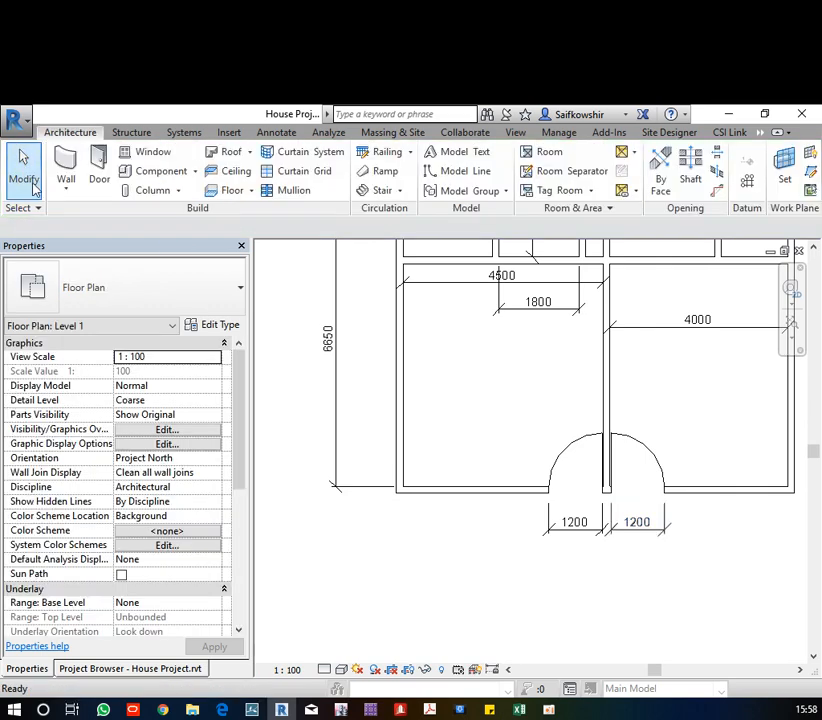
Set the Width of the Interior Door 1000x2100mm type to 1000 mm
{"action": "left_click", "coordinate": [580, 490]}
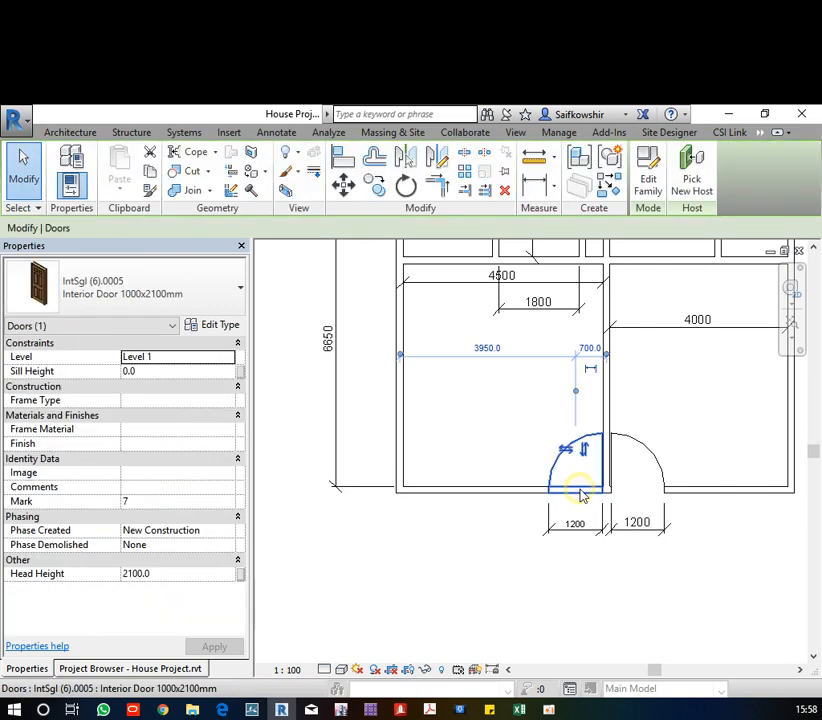
{"action": "left_click", "coordinate": [222, 326]}
{"action": "scroll", "coordinate": [723, 516], "scroll_direction": "down", "scroll_amount": 10}
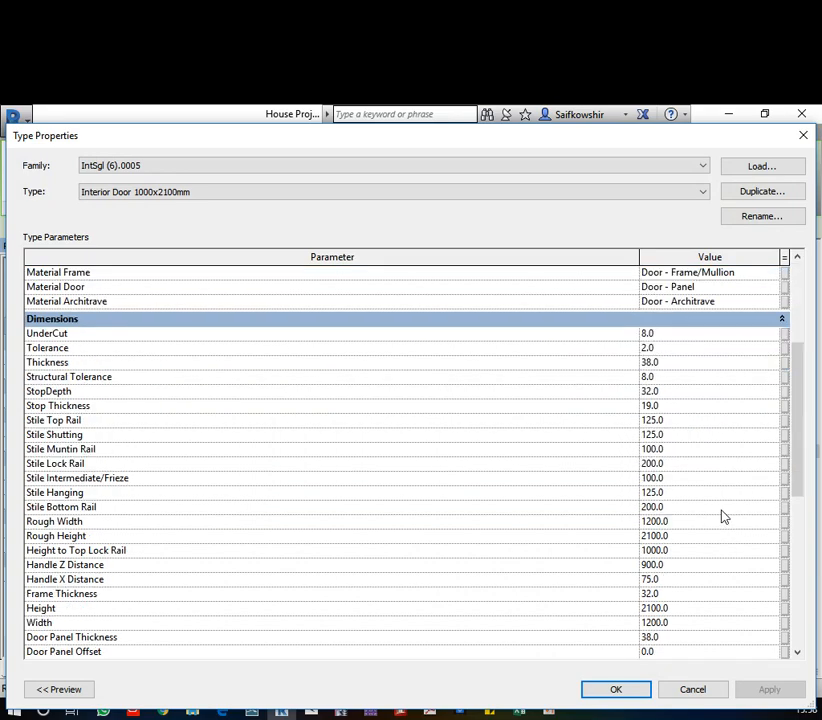
{"action": "scroll", "coordinate": [692, 380], "scroll_direction": "up", "scroll_amount": 5}
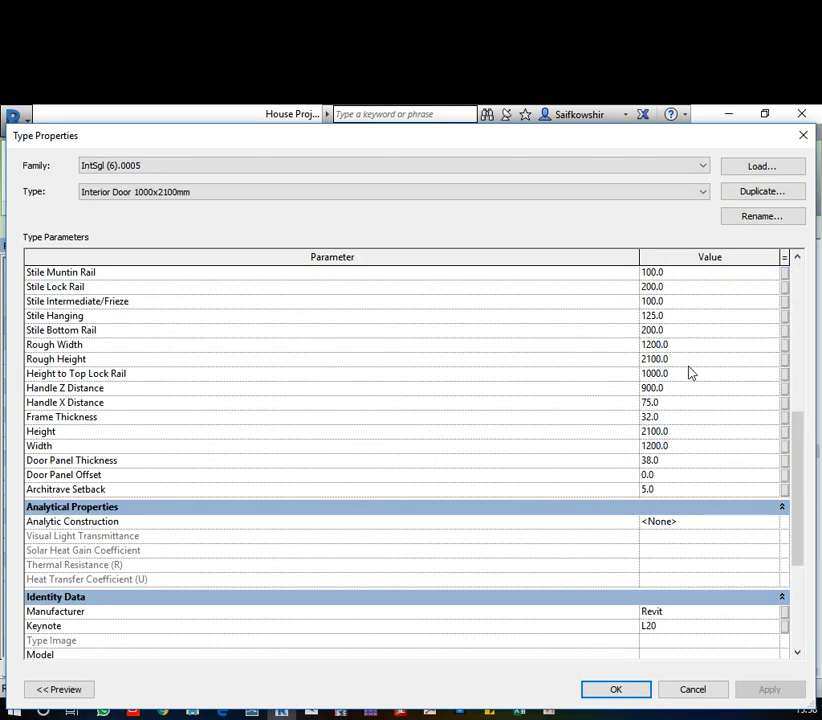
{"action": "left_click", "coordinate": [684, 446]}
{"action": "type", "text": "1"}
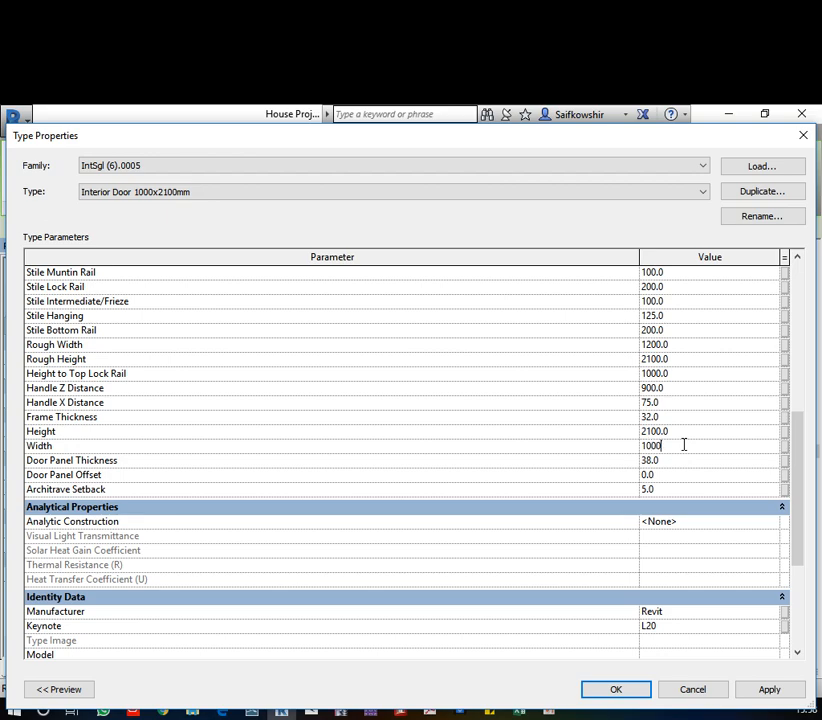
{"action": "type", "text": "000"}
{"action": "left_click", "coordinate": [618, 690]}
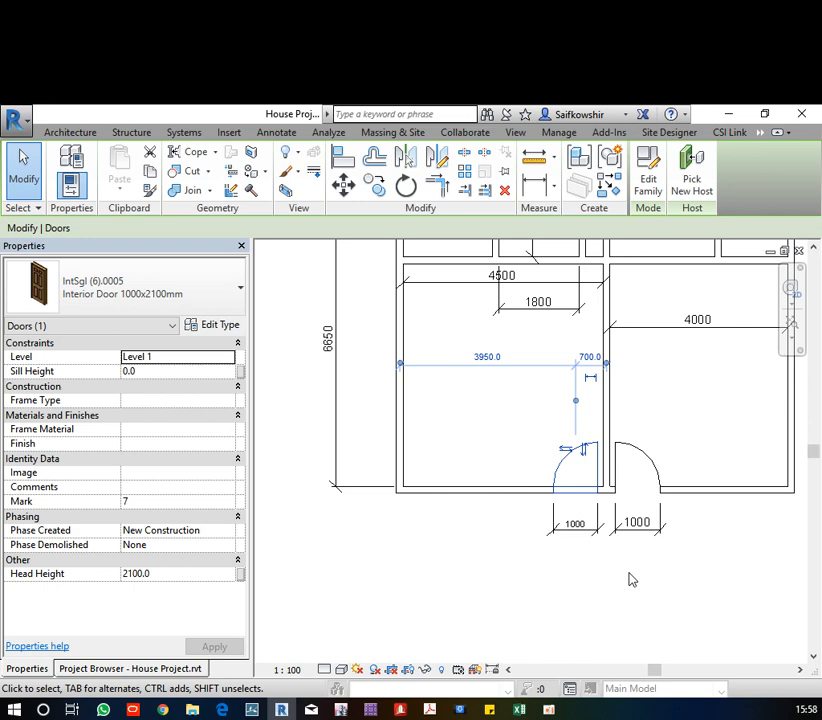
{"action": "left_click", "coordinate": [627, 575]}
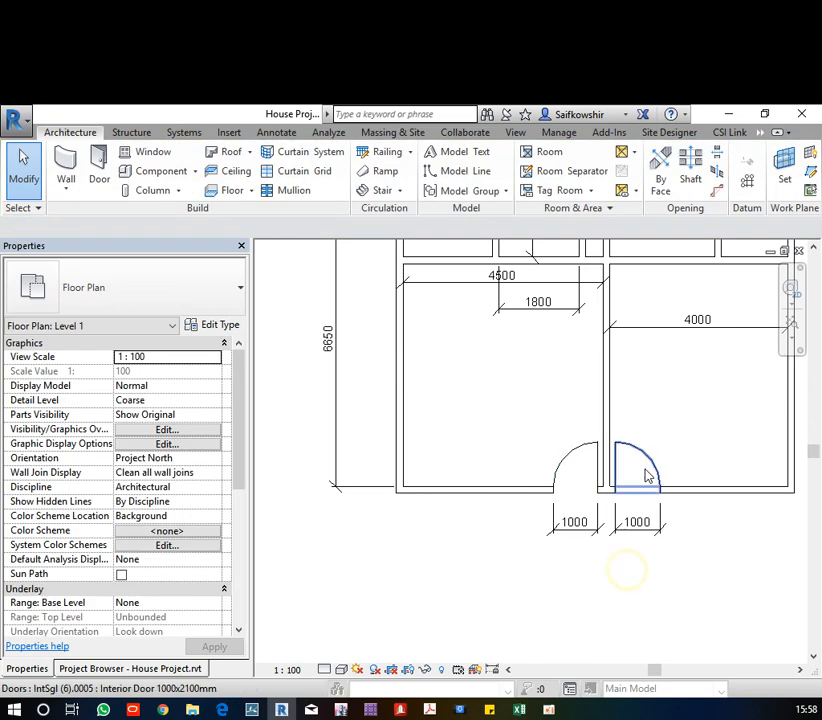
Duplicate the lower-left room's door type under the name Interior Door 1200x2100mm
{"action": "left_click", "coordinate": [644, 494]}
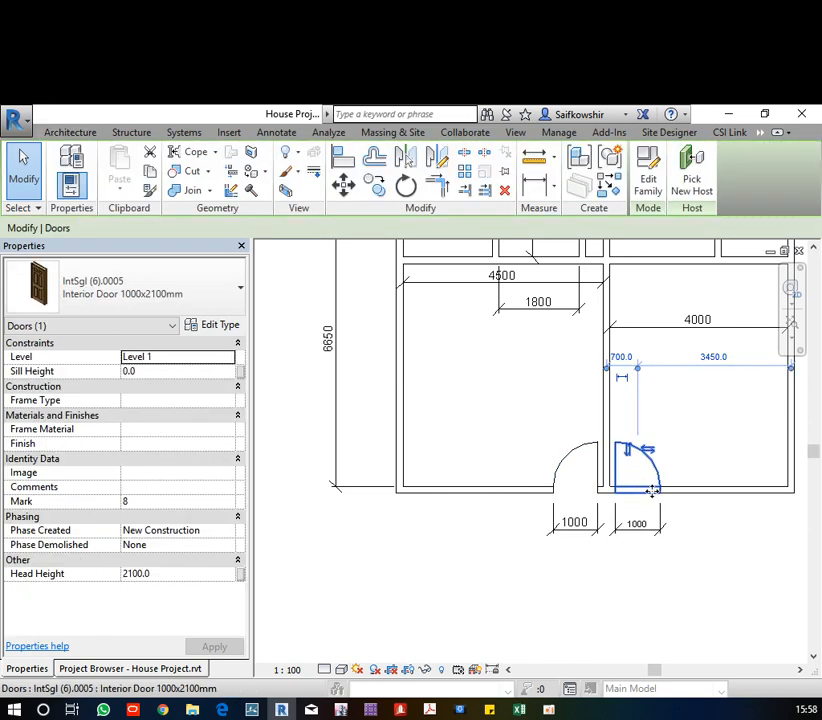
{"action": "left_click", "coordinate": [575, 496]}
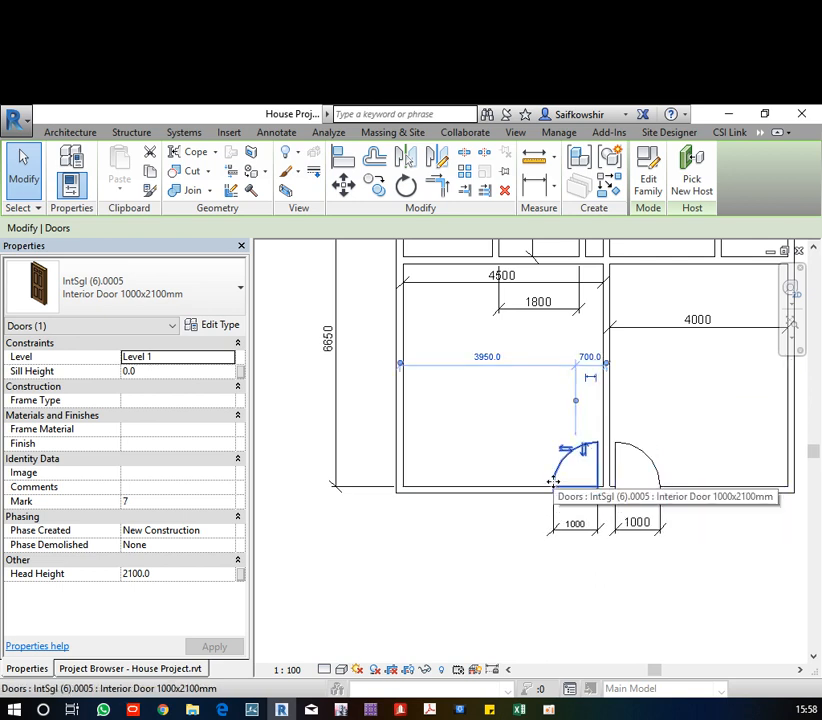
{"action": "left_click", "coordinate": [228, 325]}
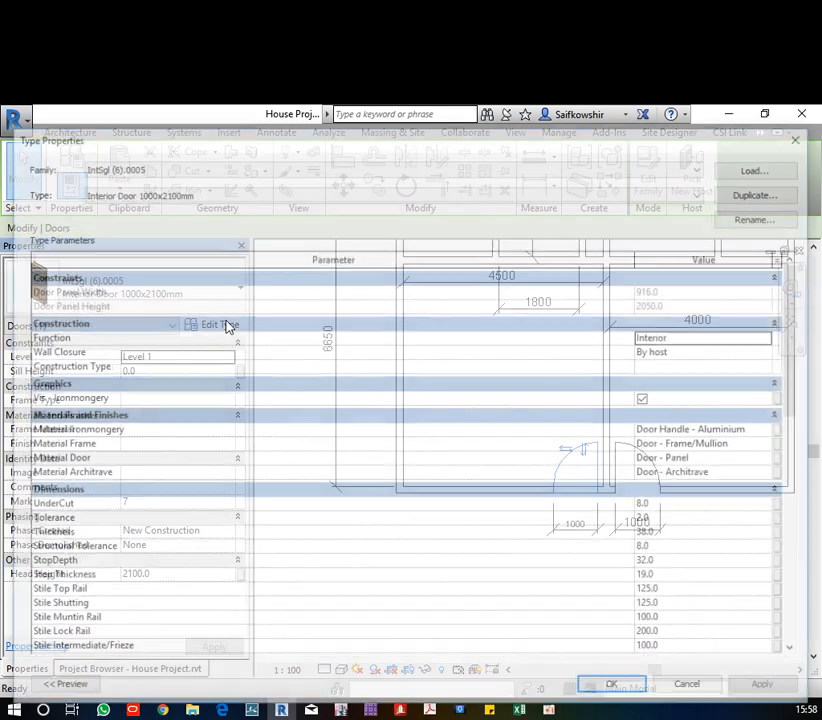
{"action": "left_click", "coordinate": [762, 193]}
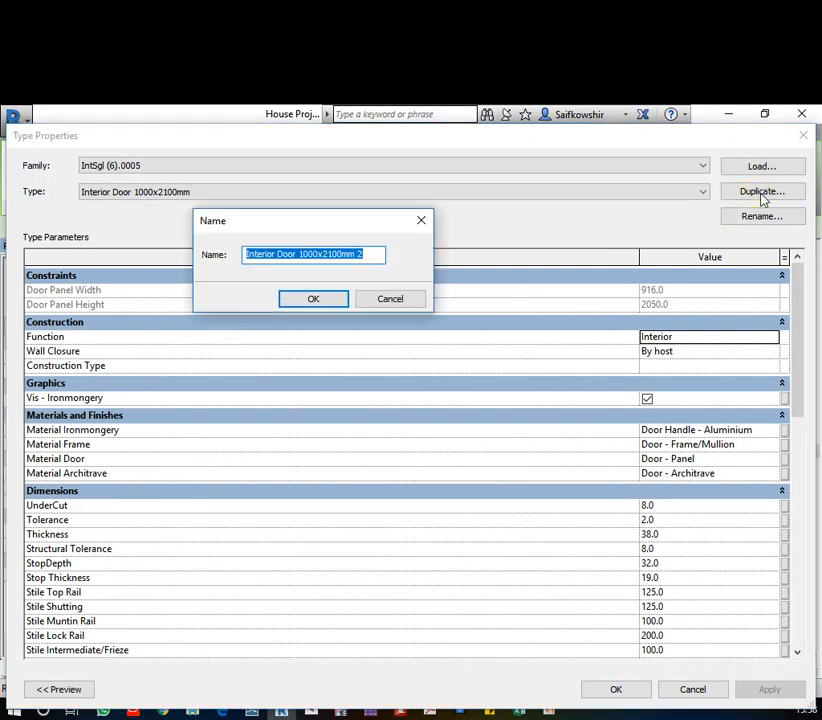
{"action": "left_click", "coordinate": [310, 254]}
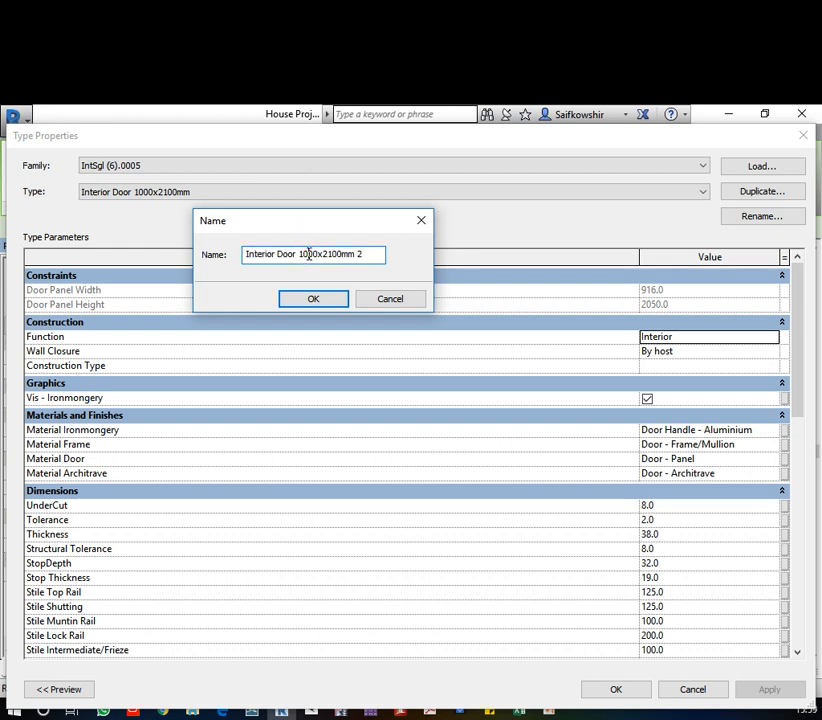
{"action": "key", "text": "BackSpace"}
{"action": "key", "text": "BackSpace"}
{"action": "type", "text": "12"}
{"action": "left_click", "coordinate": [370, 254]}
{"action": "left_click", "coordinate": [294, 298]}
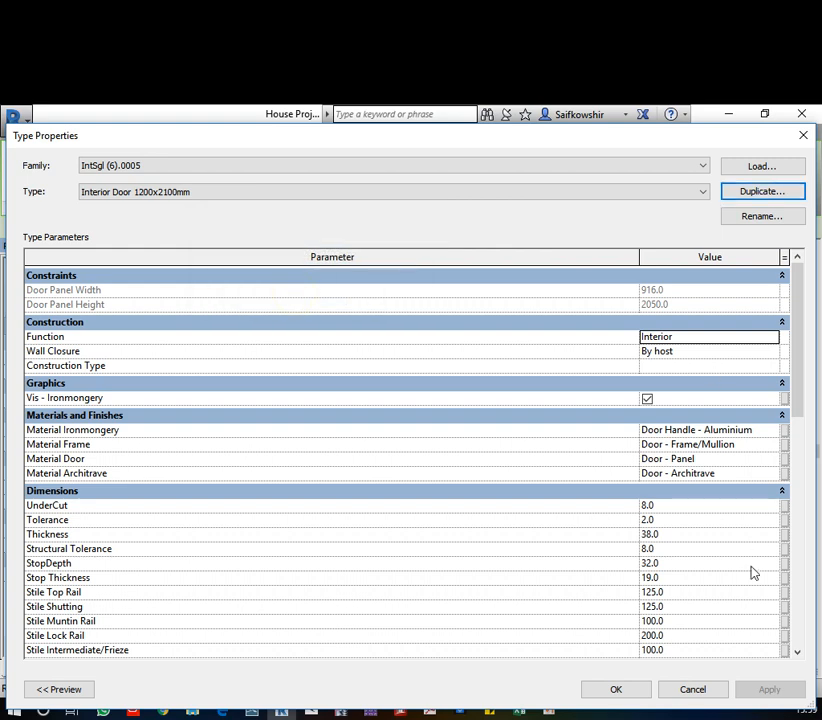
Set the Width of the Interior Door 1200x2100mm type to 1200 mm and check both doors' types in the plan
{"action": "scroll", "coordinate": [738, 572], "scroll_direction": "down", "scroll_amount": 4}
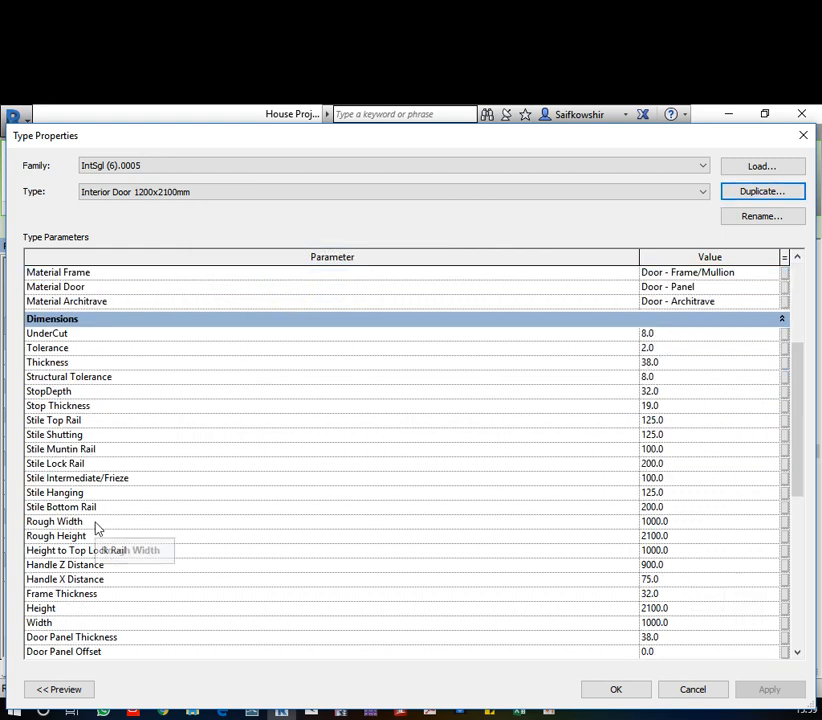
{"action": "left_click", "coordinate": [680, 623]}
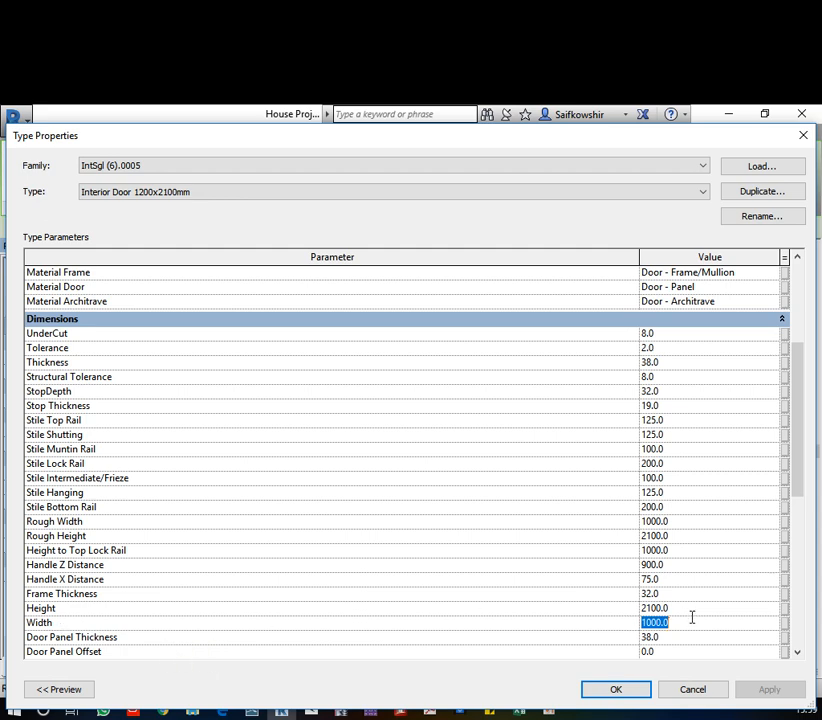
{"action": "type", "text": "1"}
{"action": "left_click", "coordinate": [617, 690]}
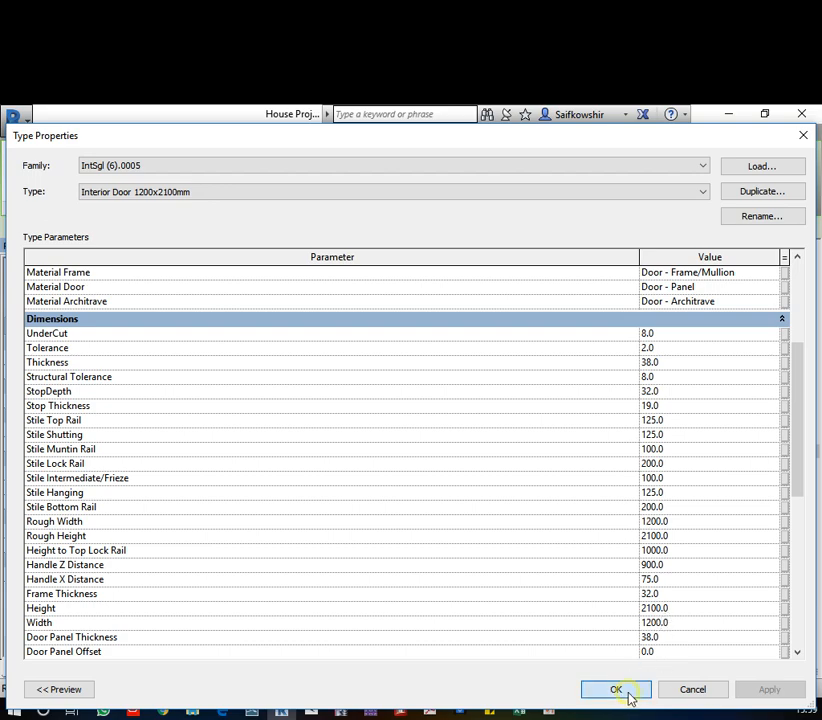
{"action": "left_click", "coordinate": [626, 564]}
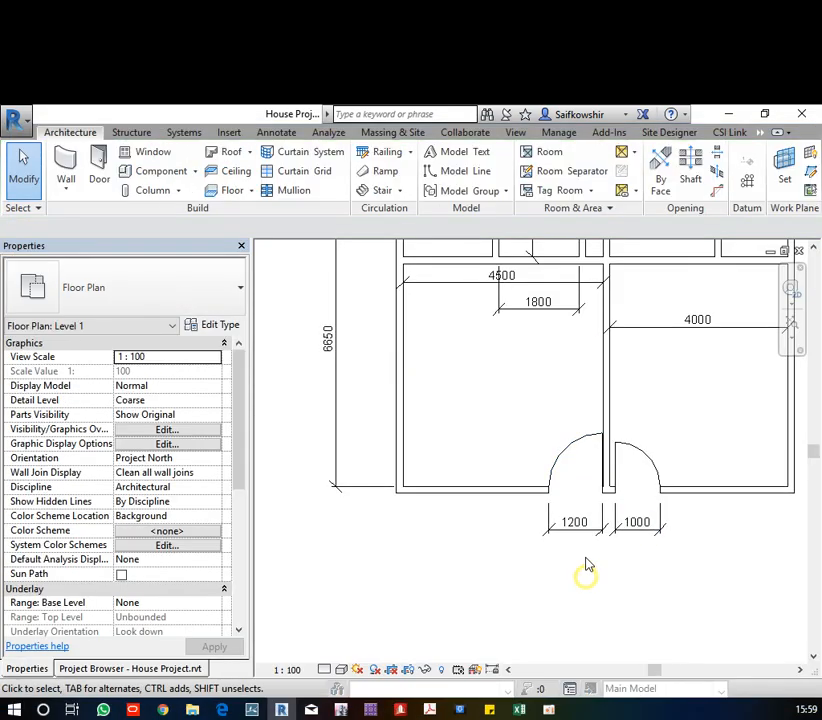
{"action": "left_click", "coordinate": [583, 500]}
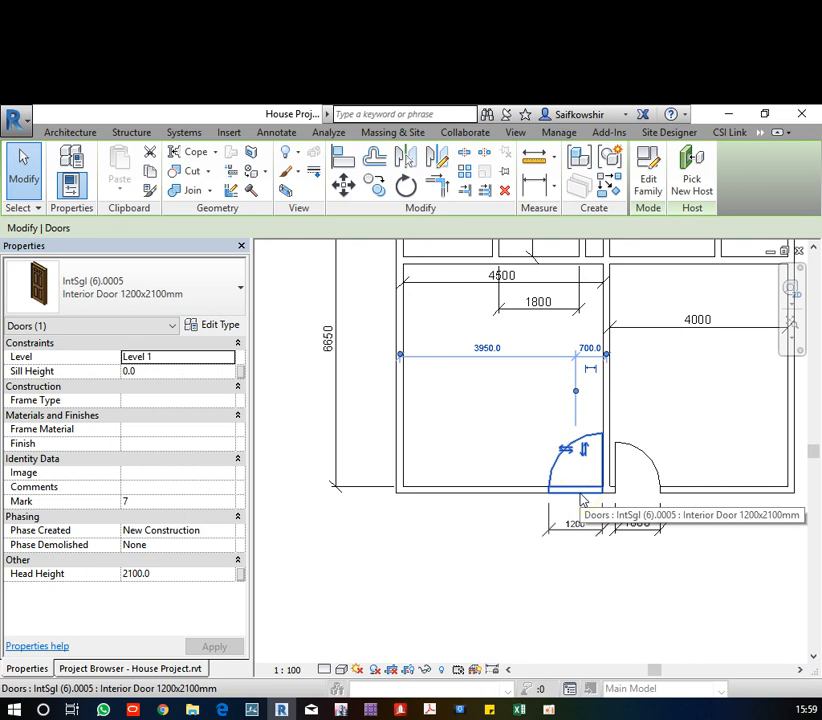
{"action": "left_click", "coordinate": [644, 495]}
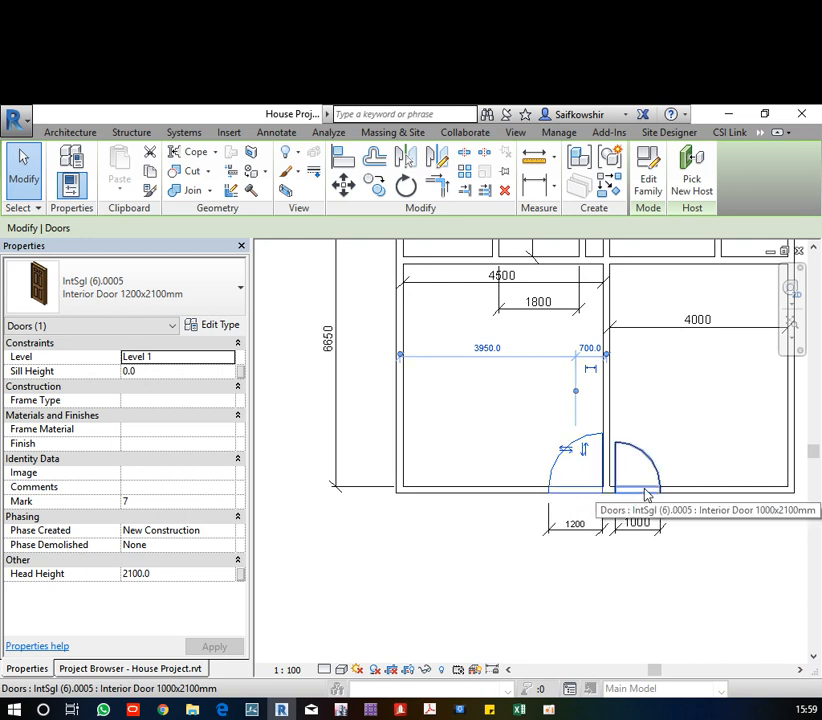
{"action": "left_click", "coordinate": [582, 577]}
Open the default 3D view of the house and save the project
{"action": "left_click", "coordinate": [520, 134]}
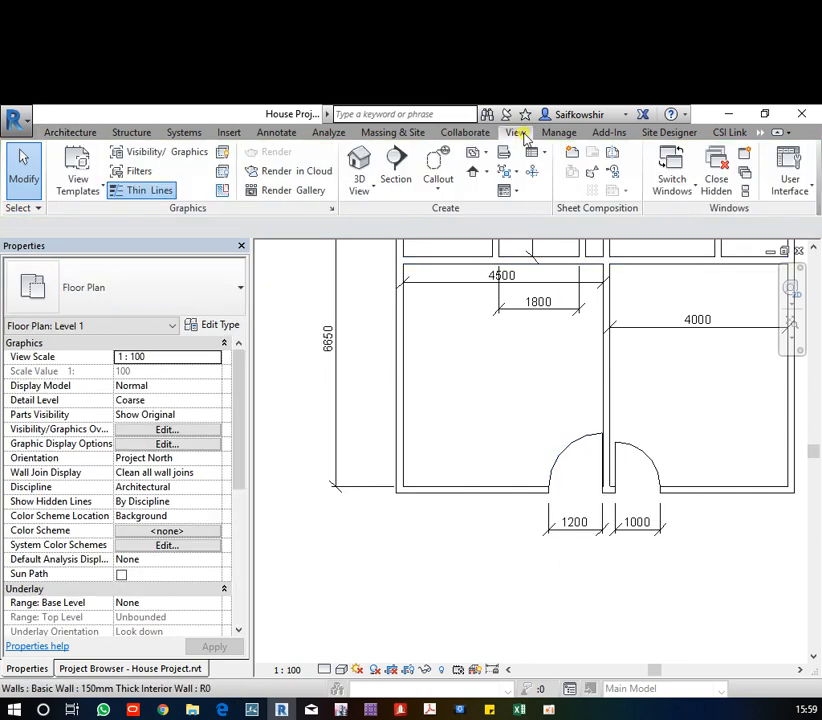
{"action": "left_click", "coordinate": [373, 160]}
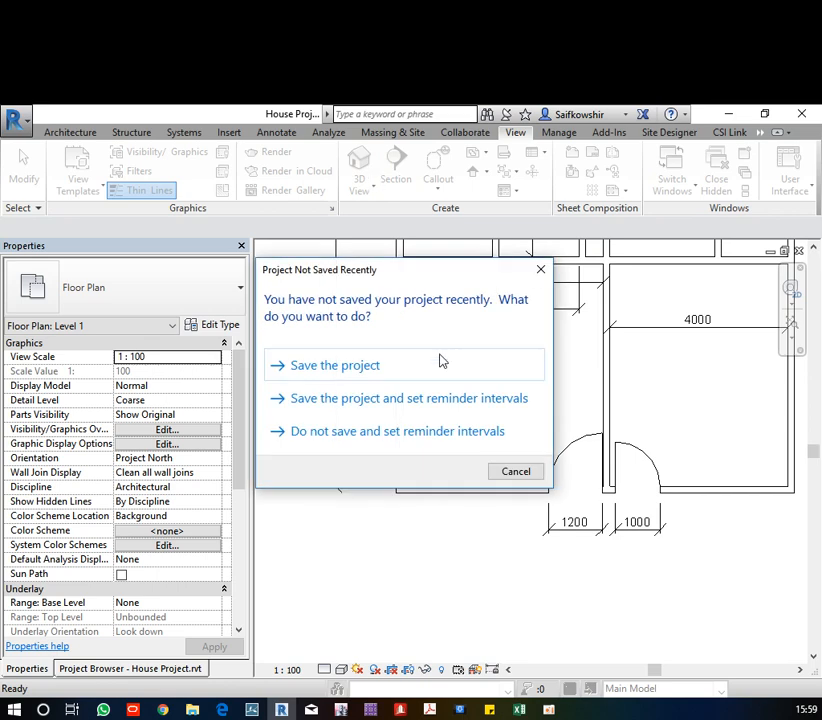
{"action": "left_click", "coordinate": [317, 366]}
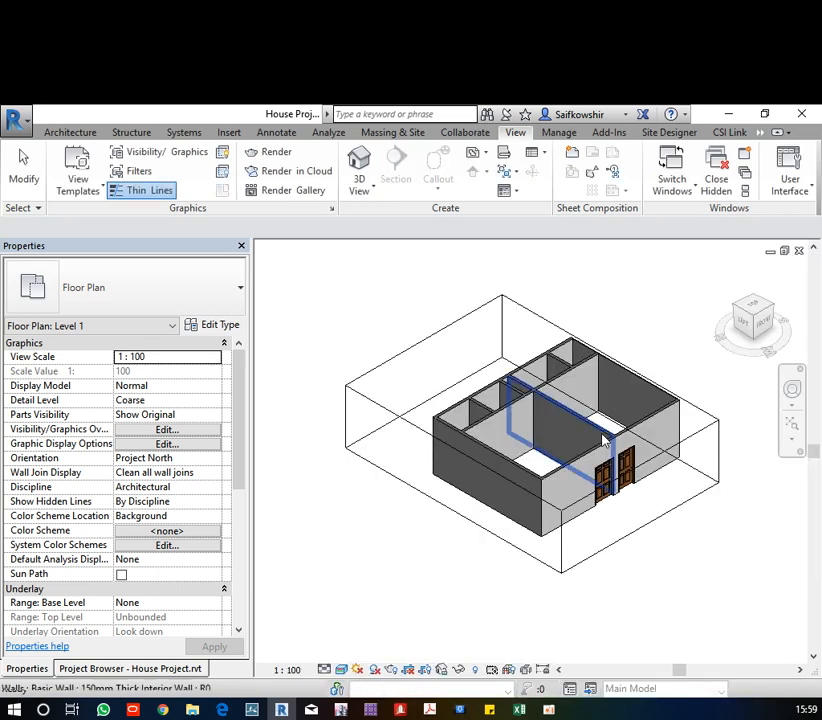
Examine the two neighbouring doors in the front wall up close in 3D, selecting the 1200 mm wide one
{"action": "scroll", "coordinate": [635, 510], "scroll_direction": "up", "scroll_amount": 5}
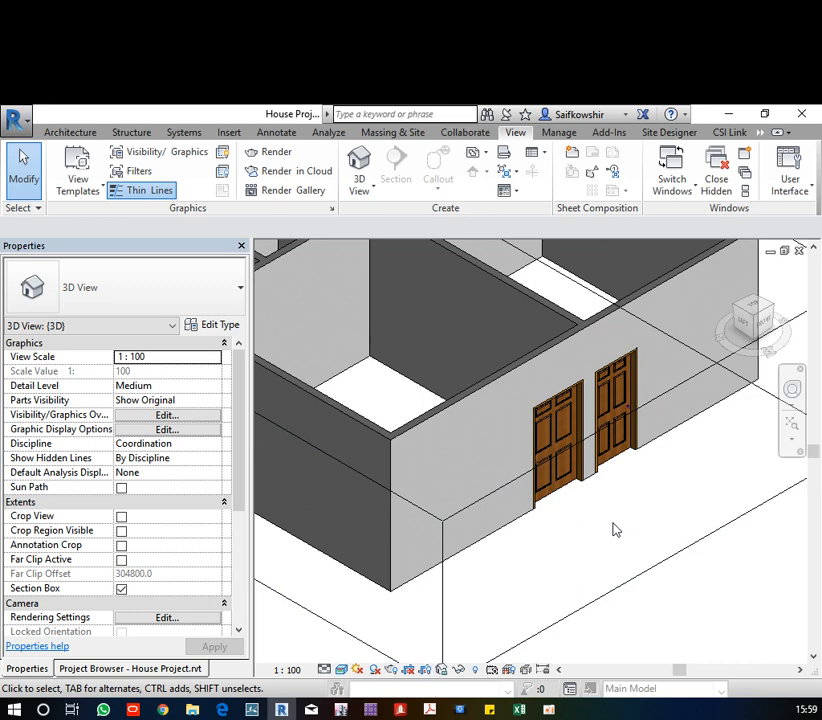
{"action": "scroll", "coordinate": [615, 530], "scroll_direction": "up", "scroll_amount": 4}
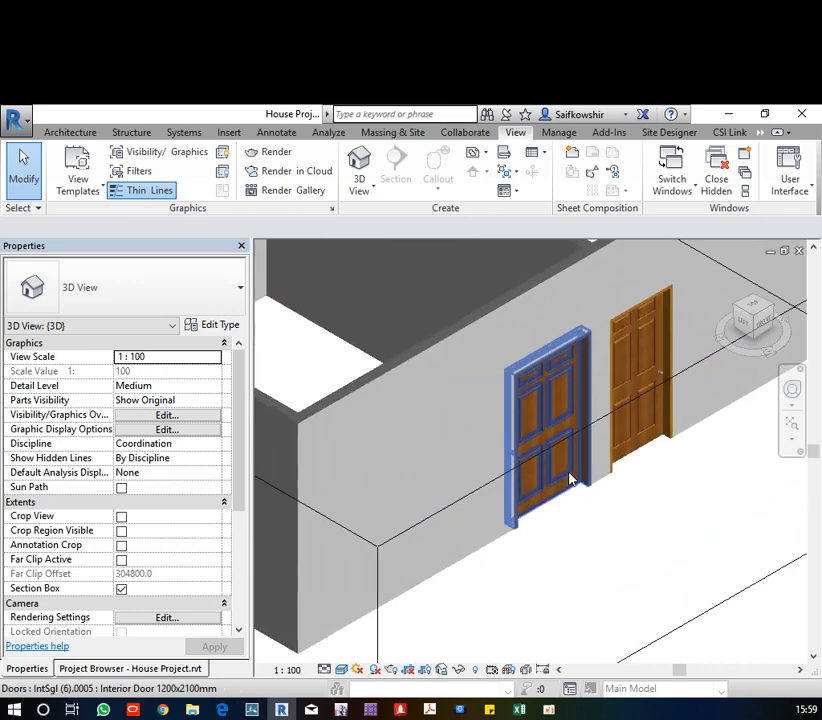
{"action": "left_click", "coordinate": [565, 480]}
{"action": "scroll", "coordinate": [612, 508], "scroll_direction": "down", "scroll_amount": 2}
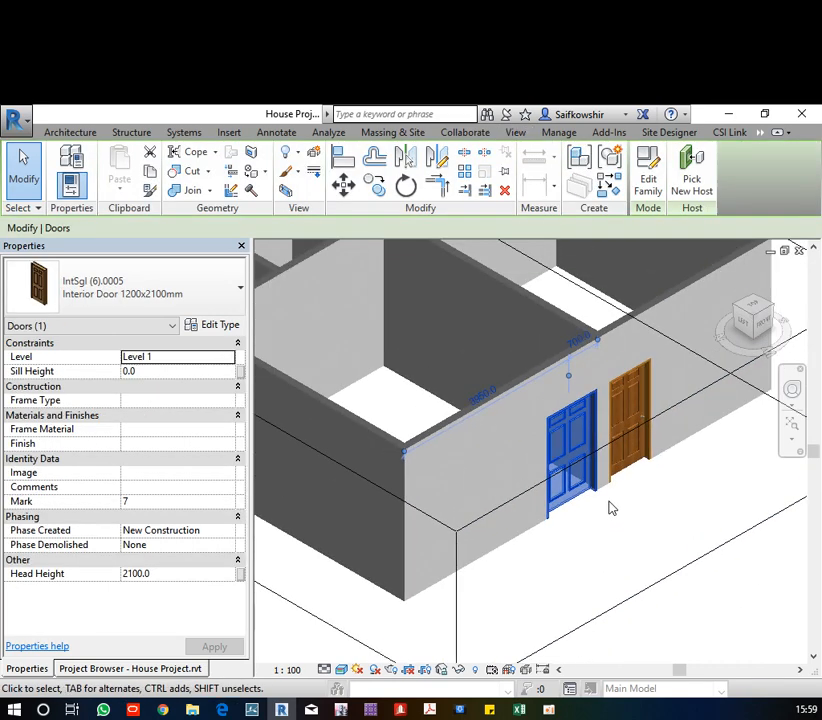
{"action": "scroll", "coordinate": [598, 532], "scroll_direction": "down", "scroll_amount": 1}
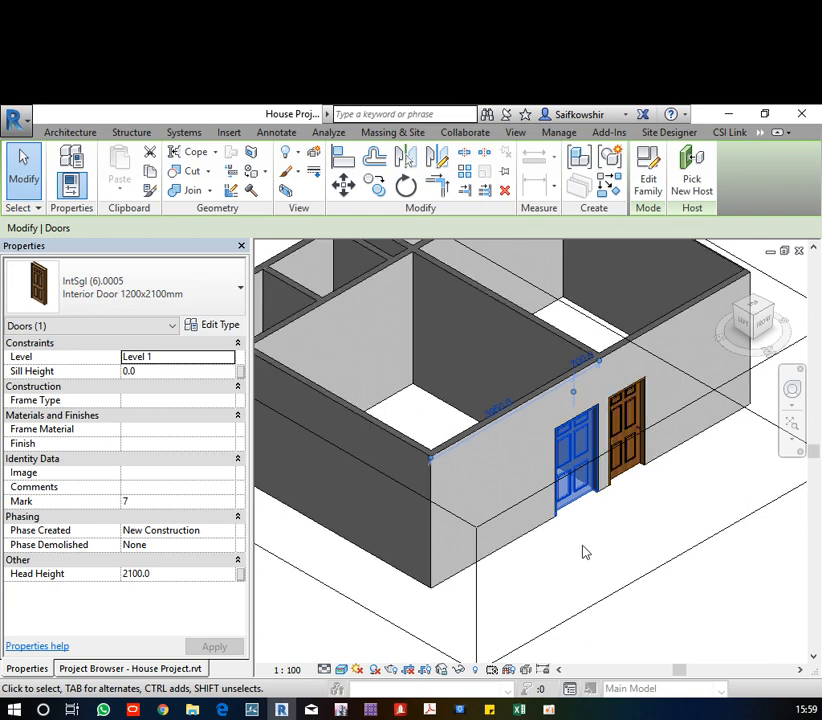